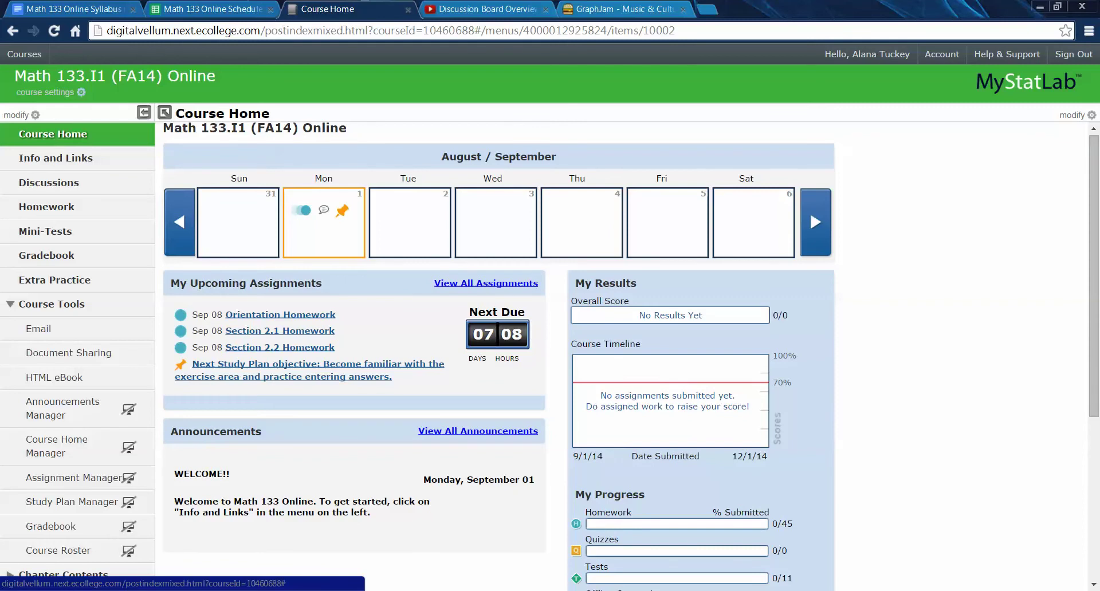
- Examine the course home page's upcoming assignments, announcements, results and progress bars for homework, tests and offline categories
scroll(630, 430, "down", 2)
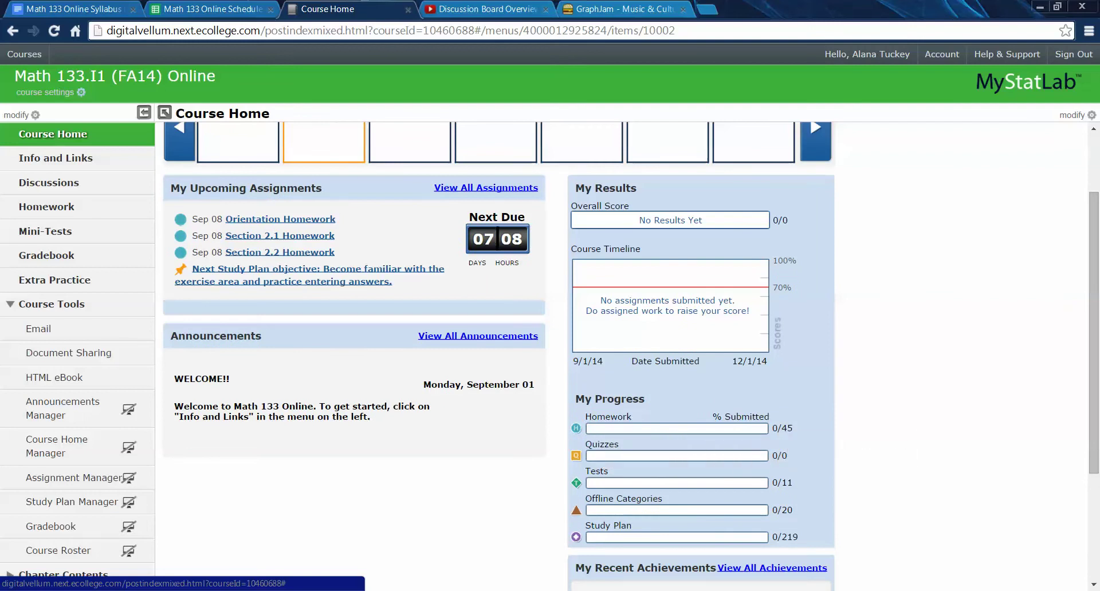
mouse_move(747, 483)
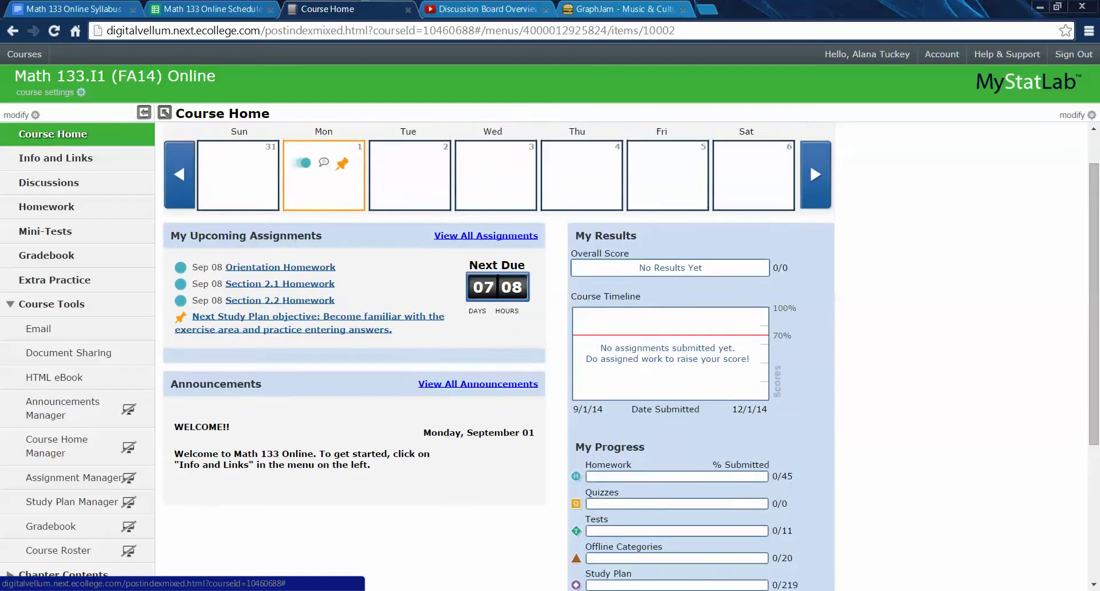
scroll(748, 338, "down", 4)
scroll(747, 338, "up", 2)
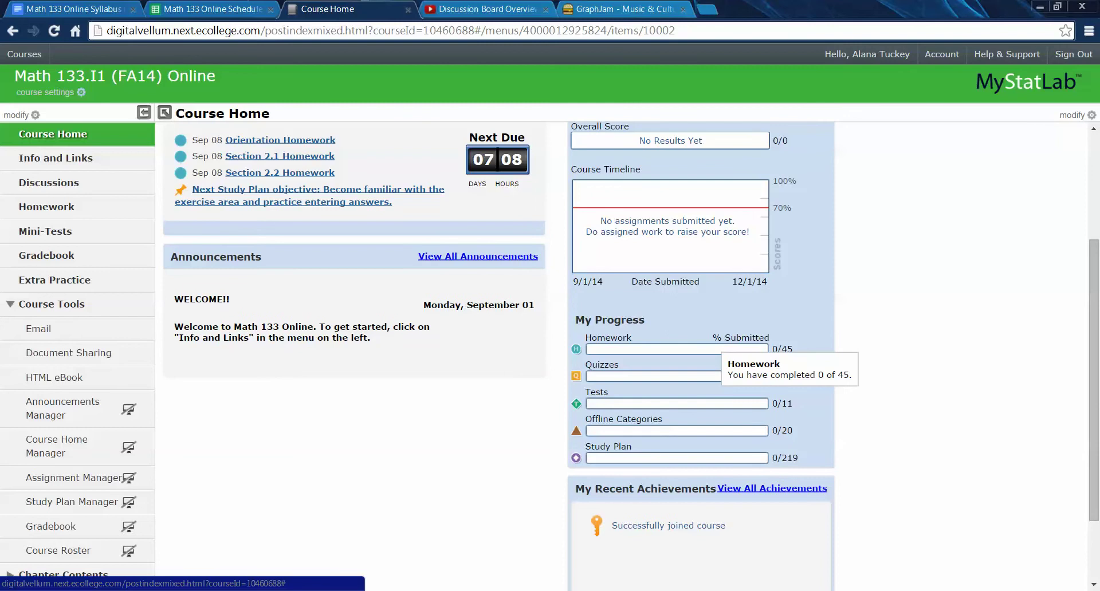
mouse_move(716, 403)
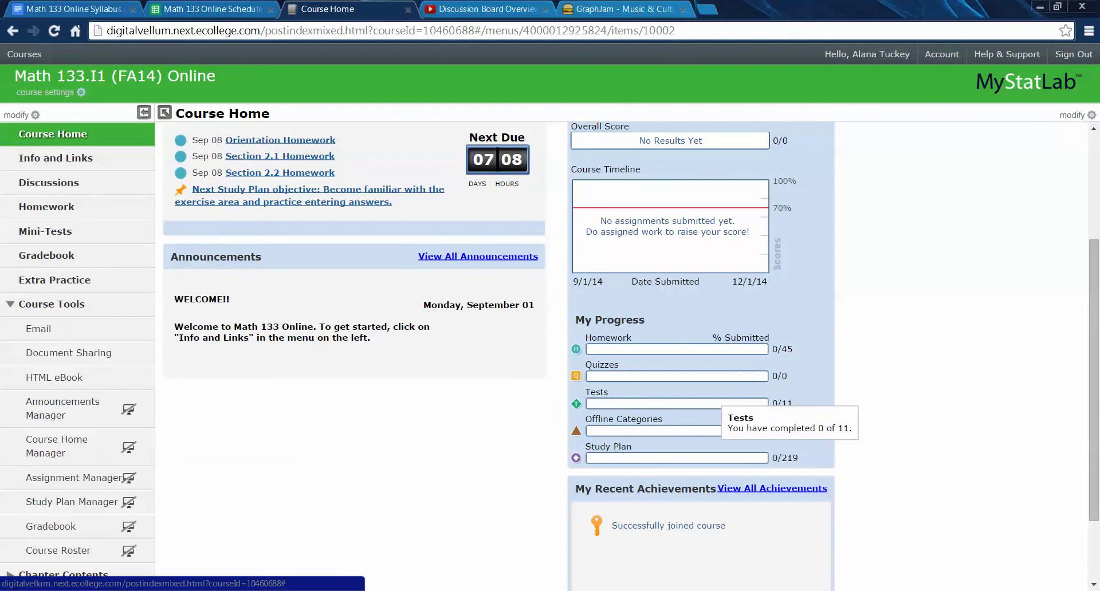
mouse_move(707, 431)
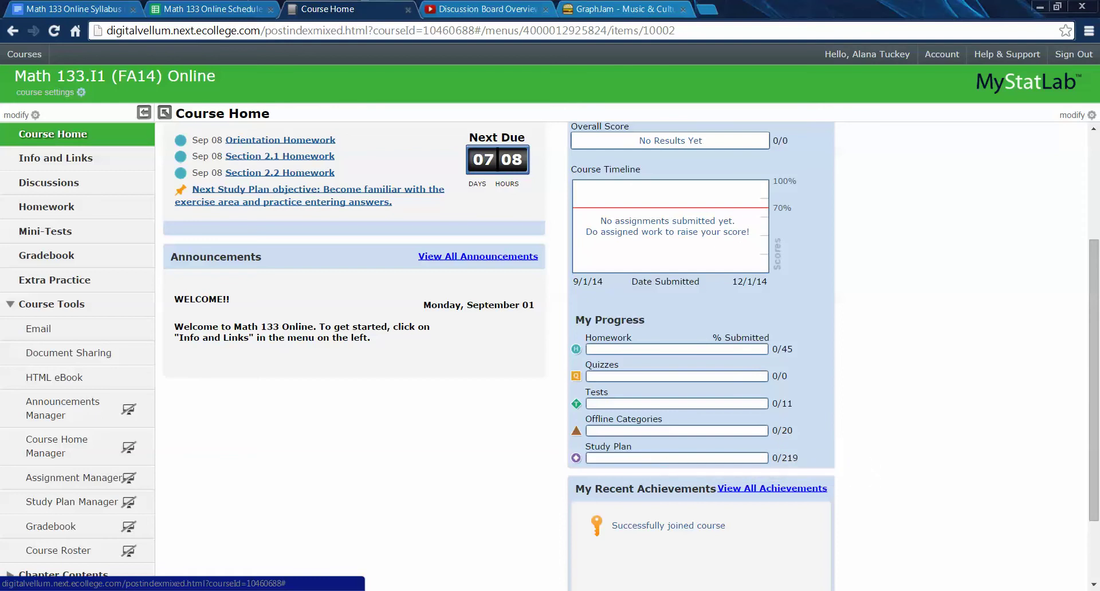
scroll(631, 344, "up", 1)
scroll(499, 344, "up", 3)
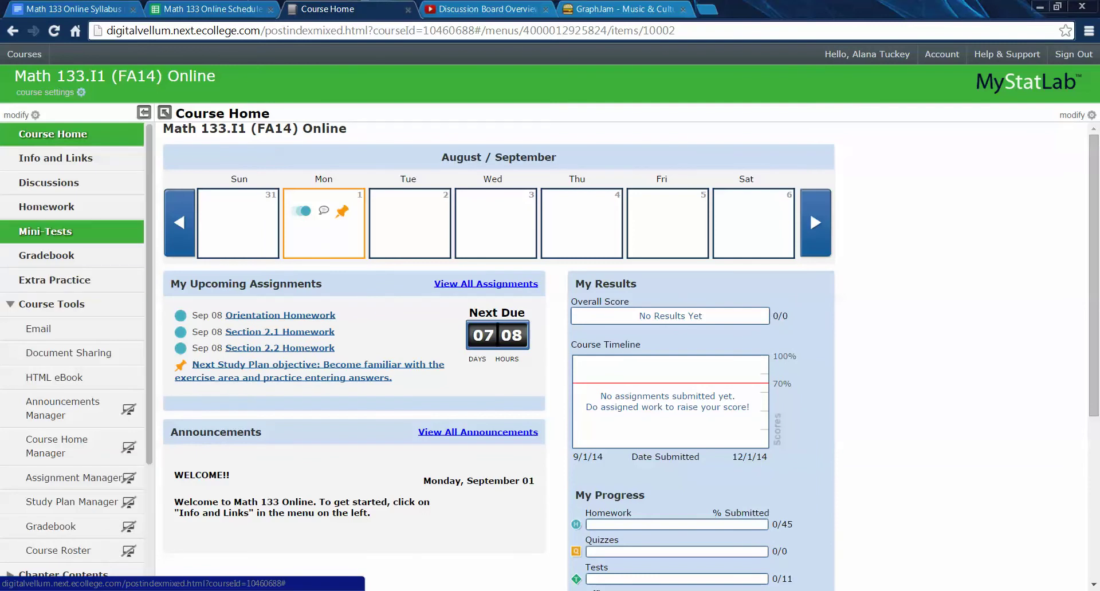
- Open the Homework assignments list and highlight the due date of Section 4.2 Homework
left_click(46, 207)
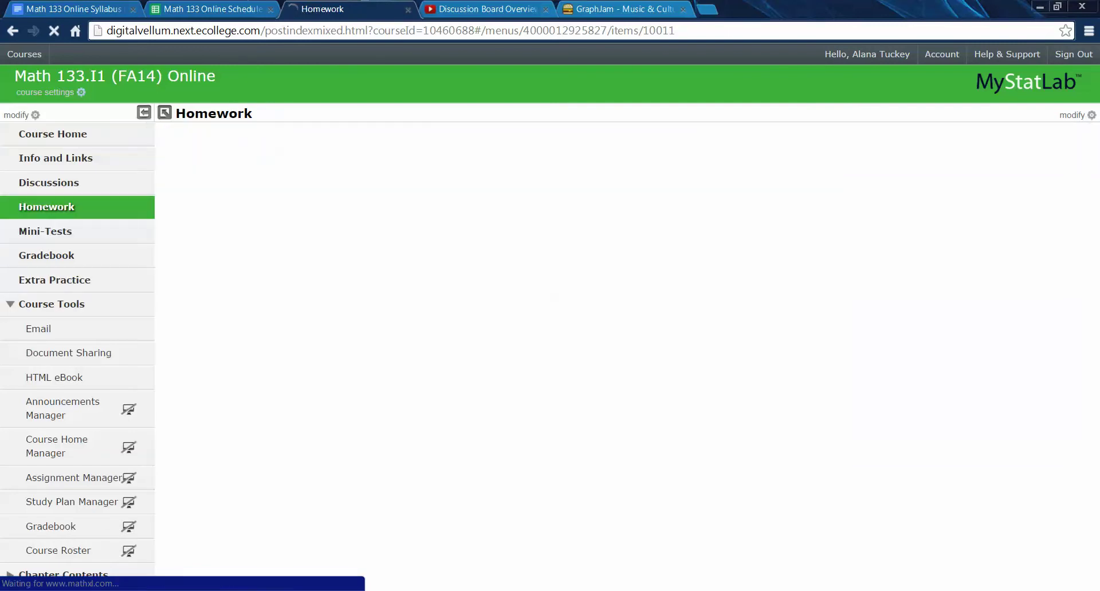
scroll(621, 355, "down", 7)
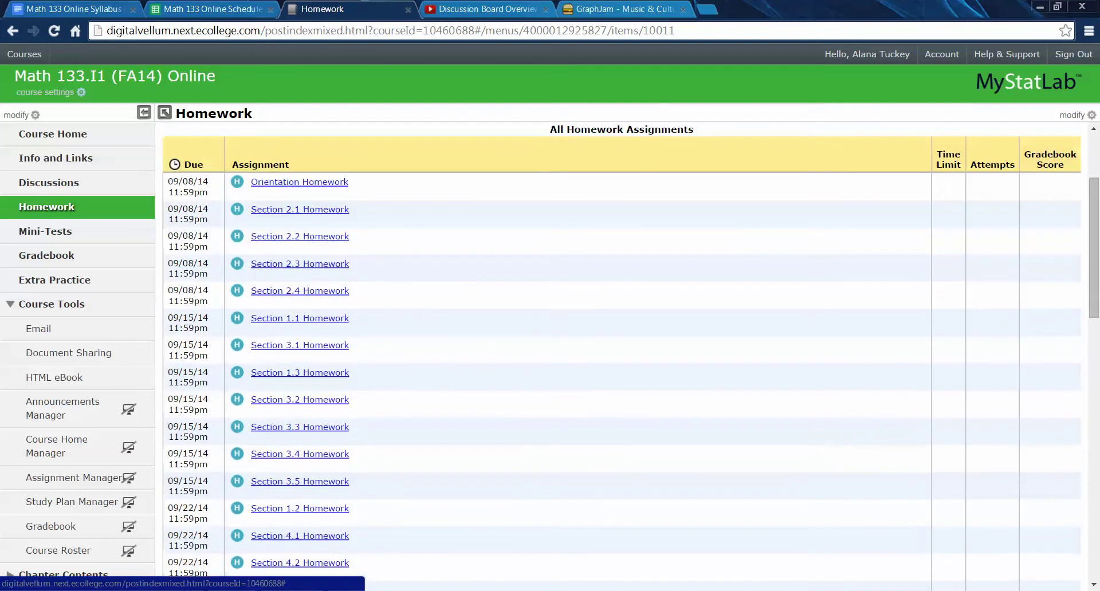
scroll(621, 355, "down", 5)
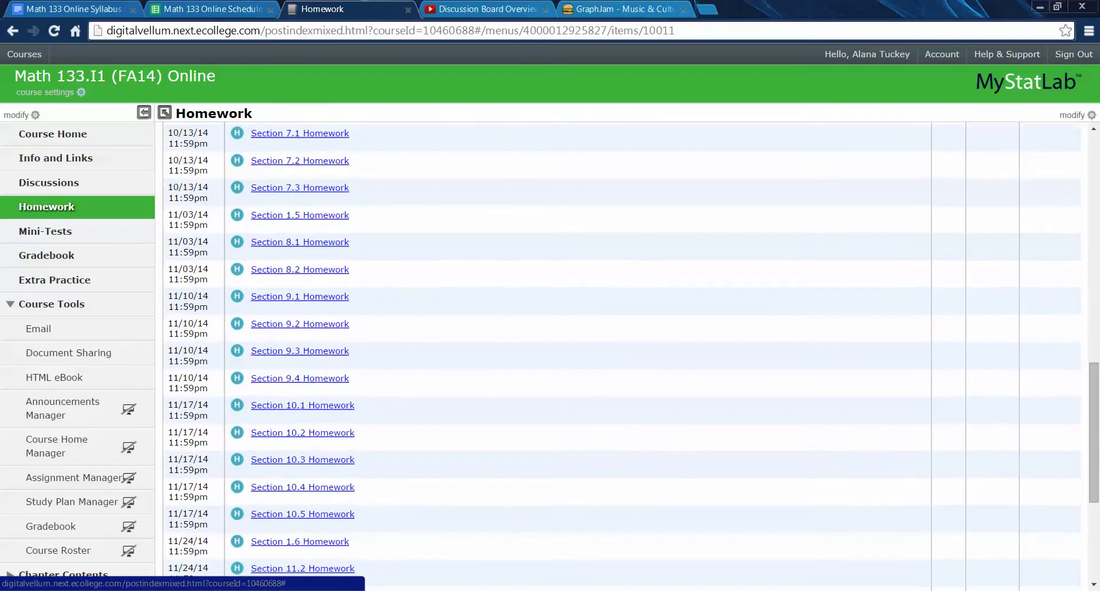
scroll(621, 355, "up", 5)
scroll(621, 355, "up", 1)
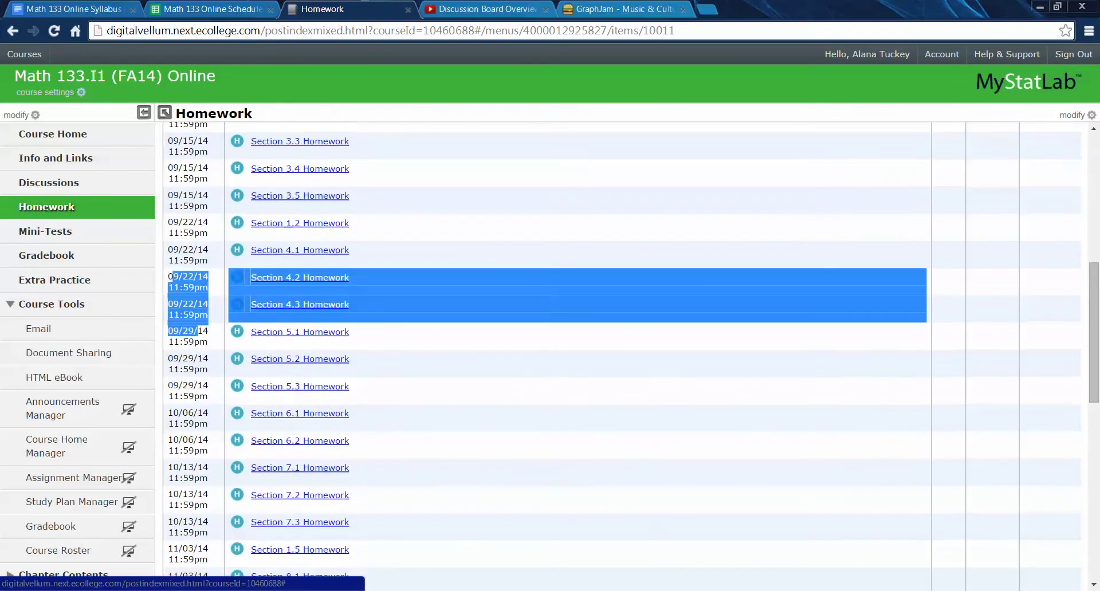
left_click_drag(168, 276, 203, 276)
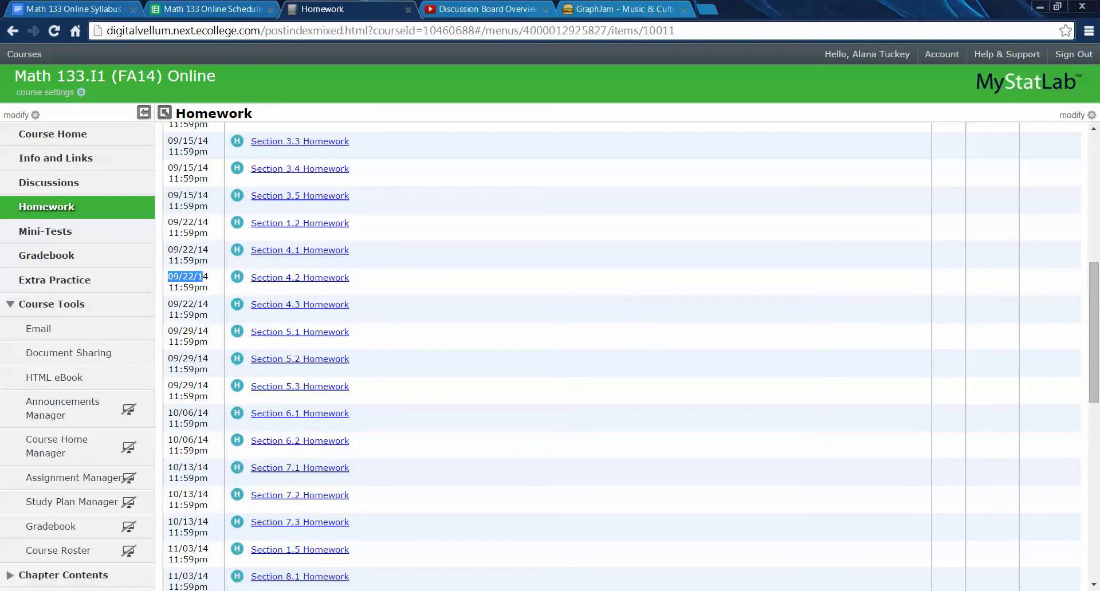
left_click(203, 277)
left_click_drag(168, 276, 203, 277)
- Open Question 4 of the Section 4.1 Homework and maximize its window
left_click(300, 250)
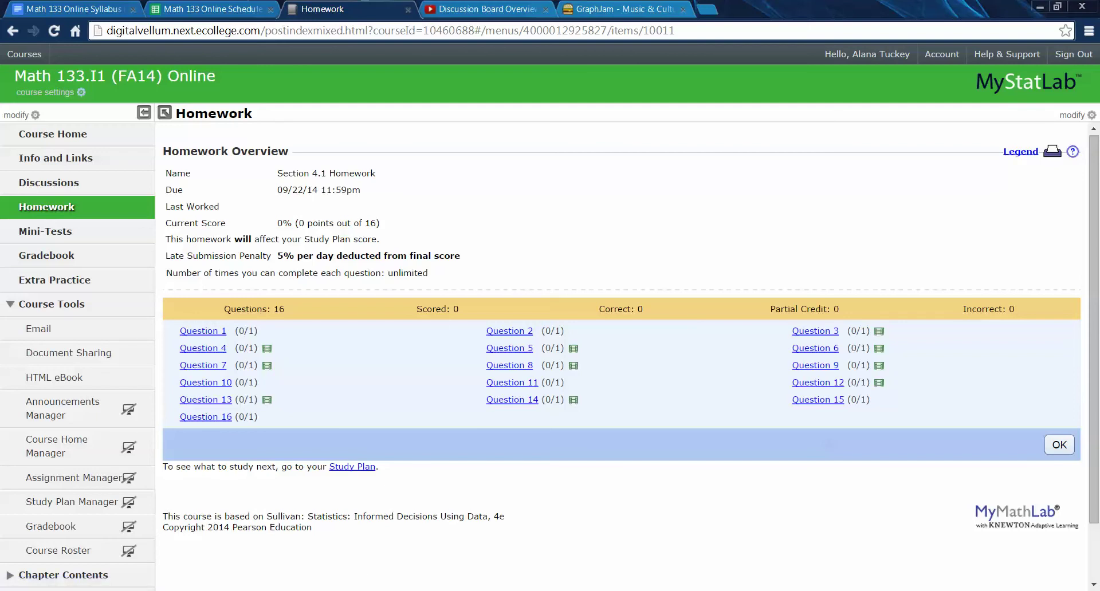
left_click(203, 348)
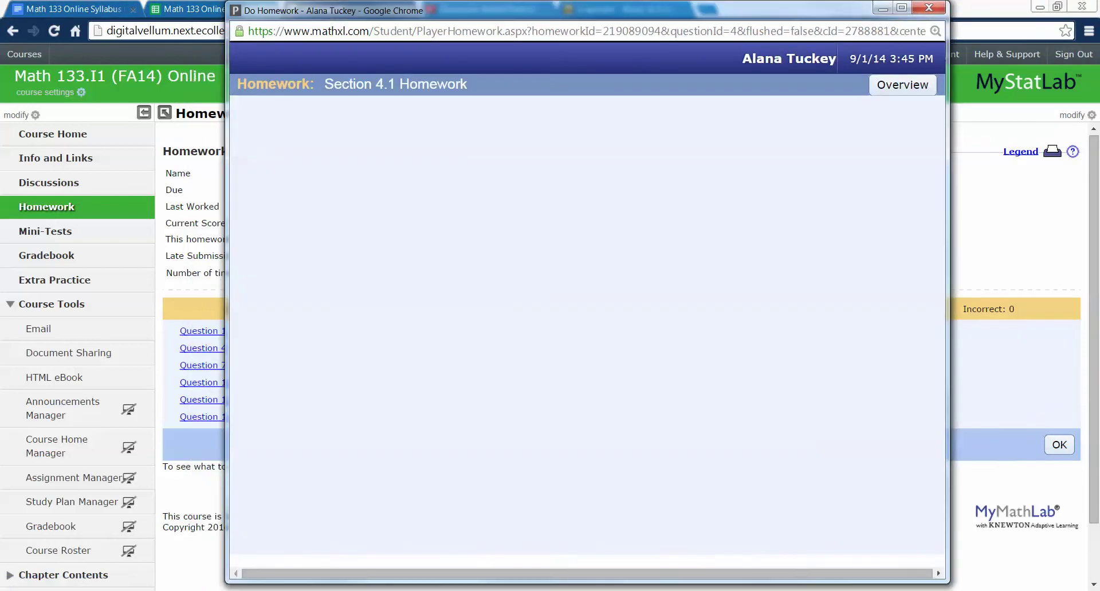
left_click(901, 7)
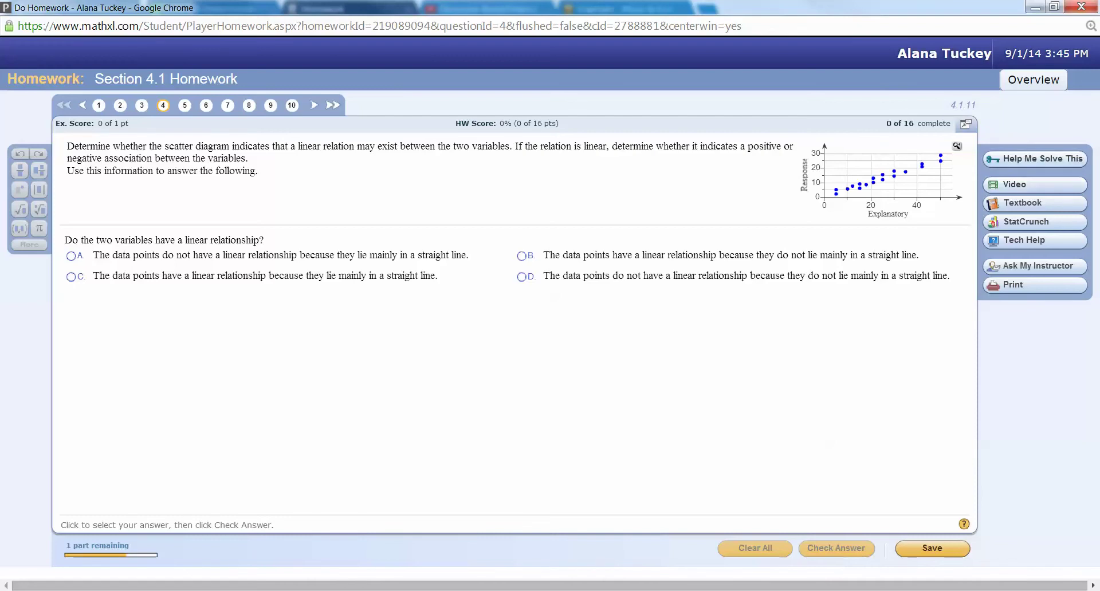
- Minimize the homework window, switch to YouTube and open the signed-in account's channel page from Creator Studio
left_click(1034, 7)
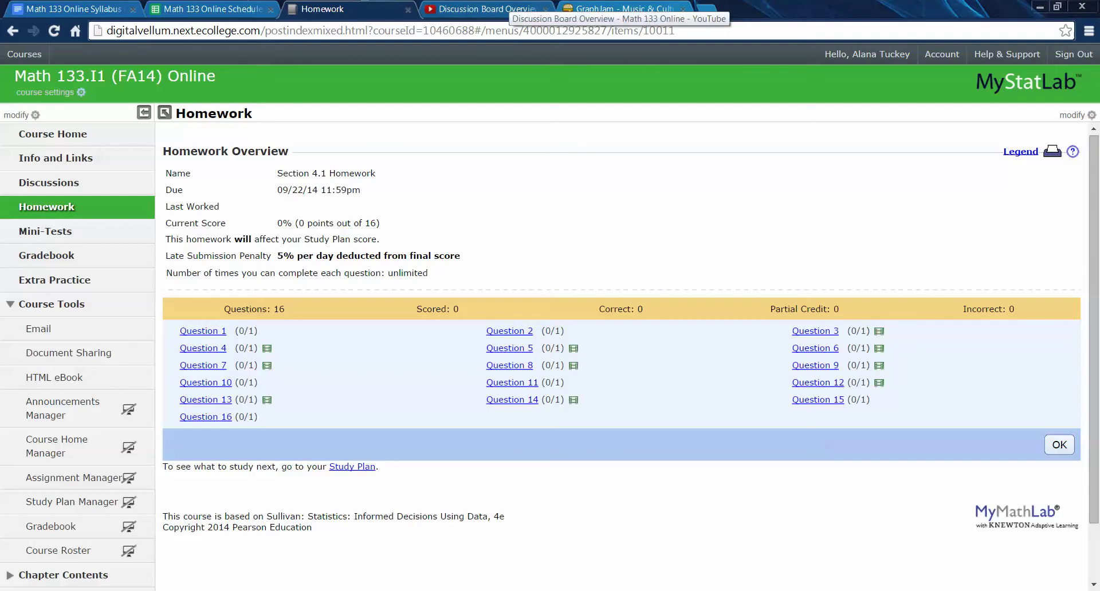
left_click(493, 9)
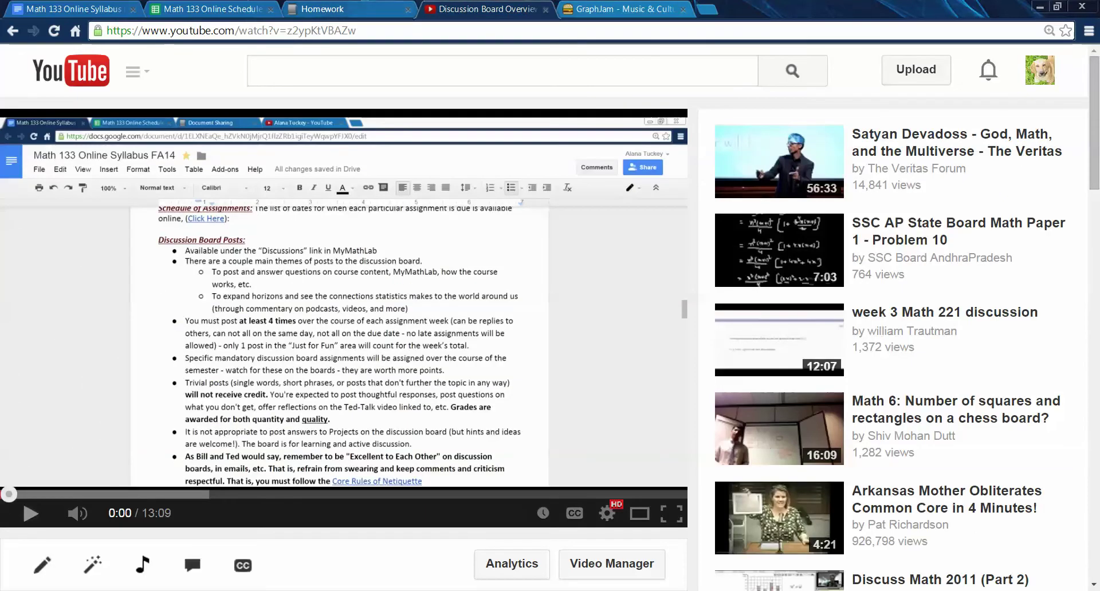
left_click(1040, 69)
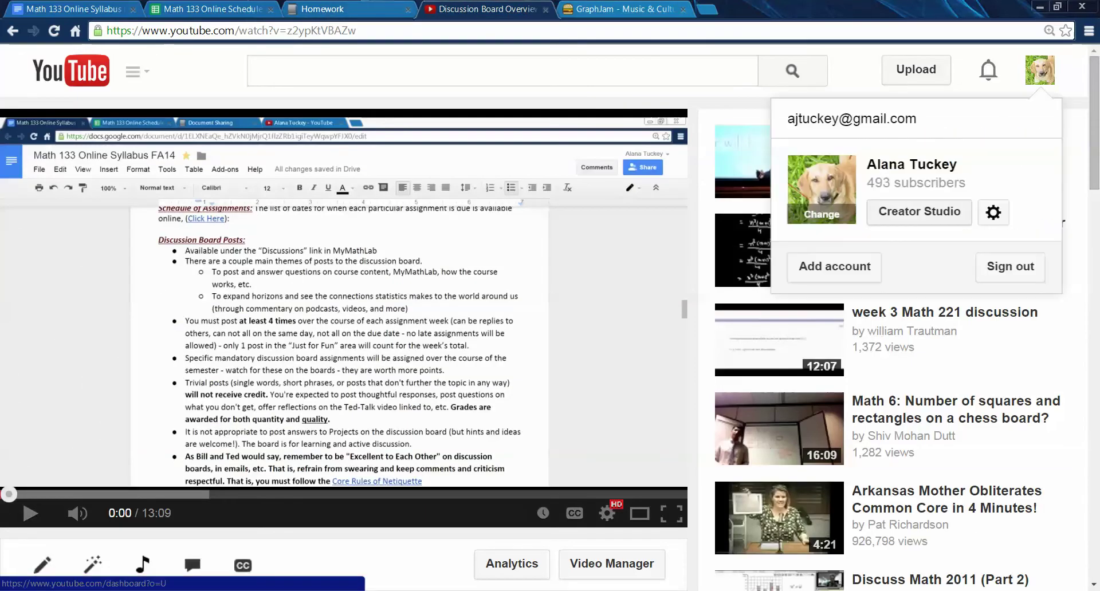
left_click(919, 211)
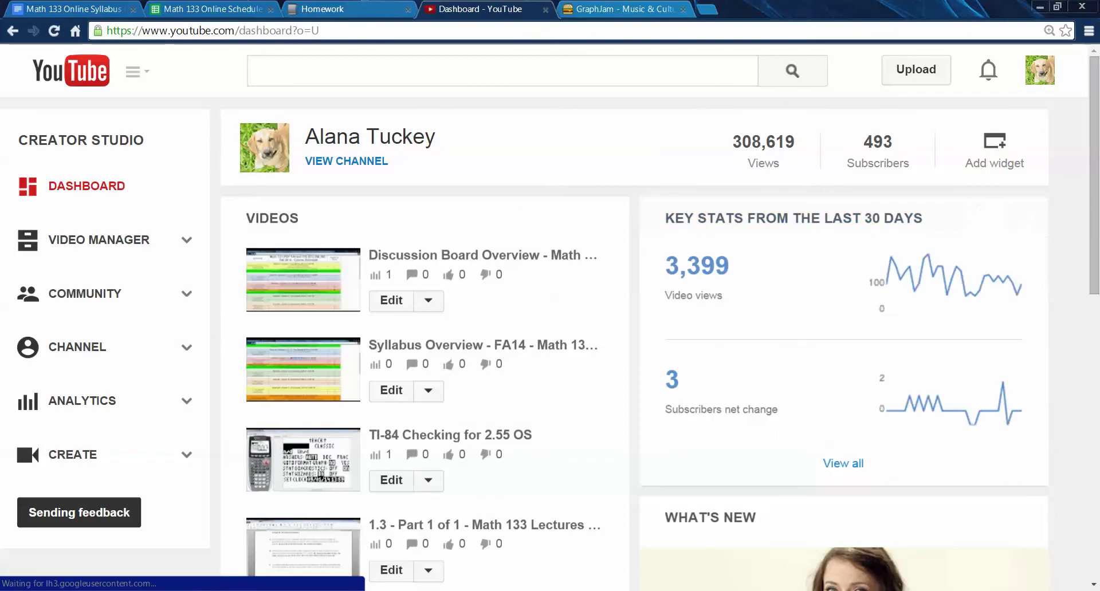
left_click(77, 346)
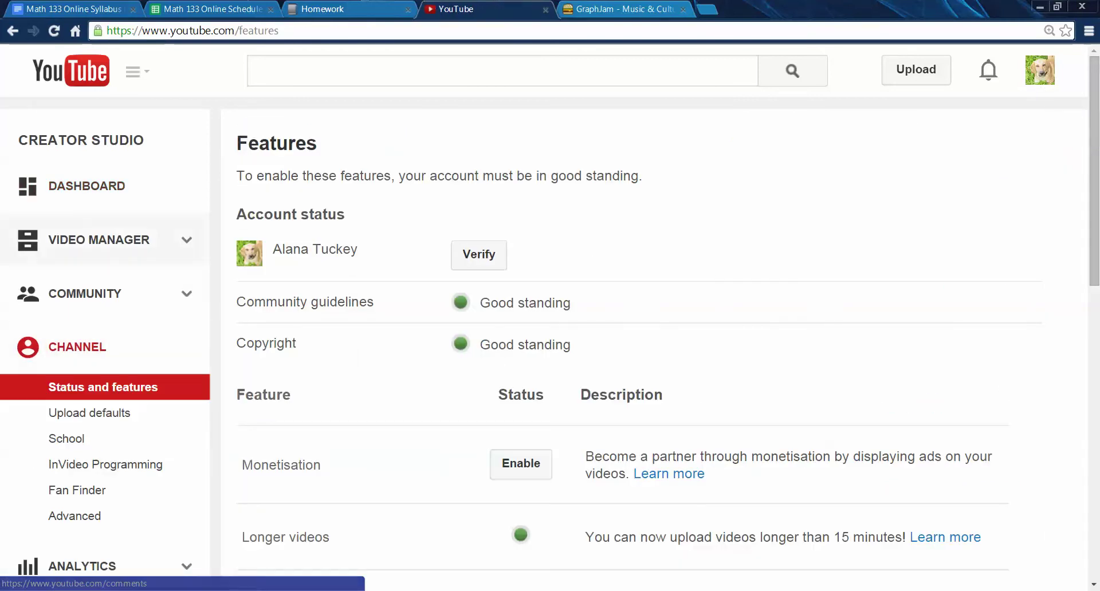
key("alt+Left")
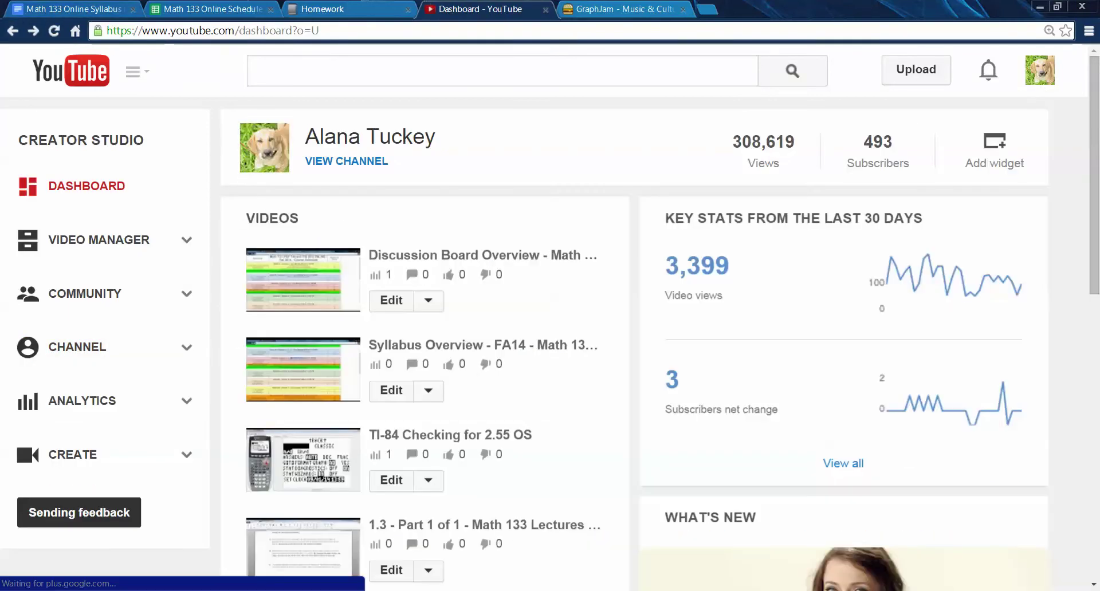
left_click(346, 161)
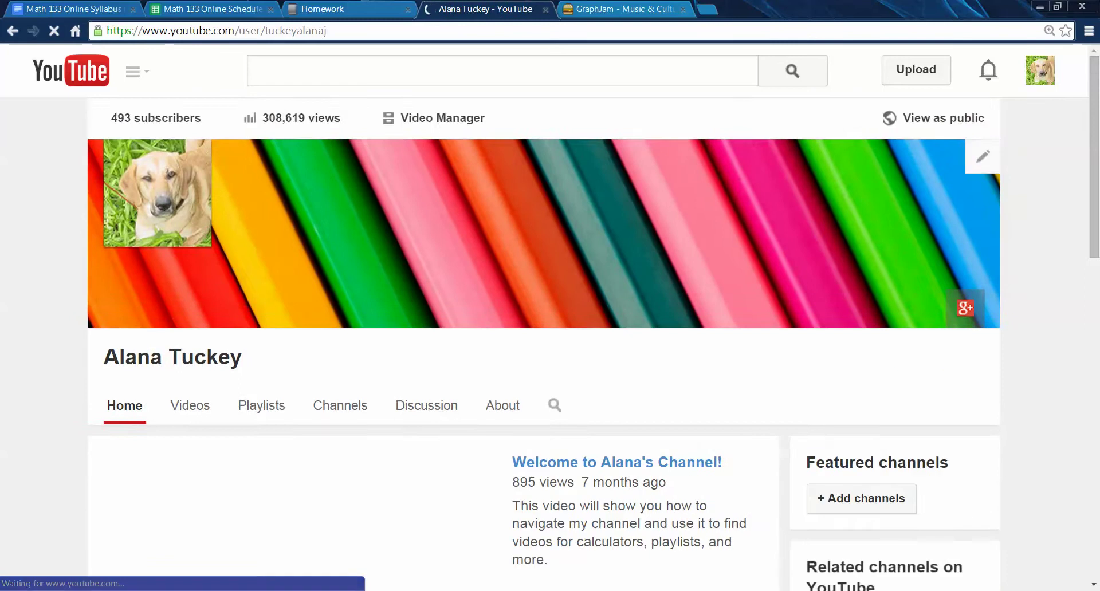
- Look through the channel page's playlists, including the Math 133 Online Miscellaneous and Ti-84 Tutorials playlists
scroll(550, 344, "down", 9)
scroll(433, 229, "down", 6)
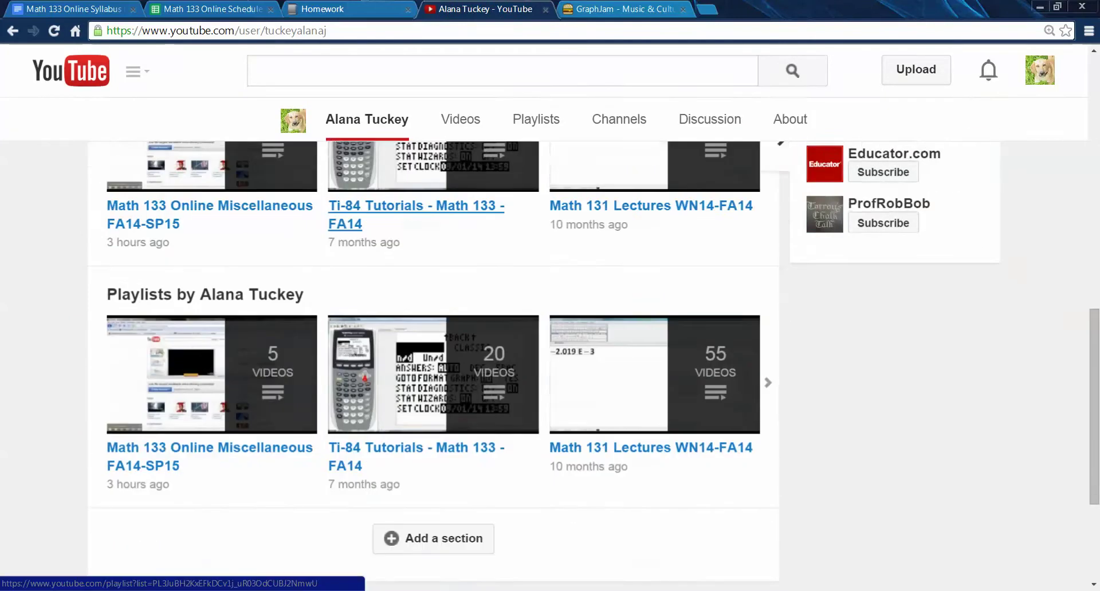
scroll(210, 289, "up", 1)
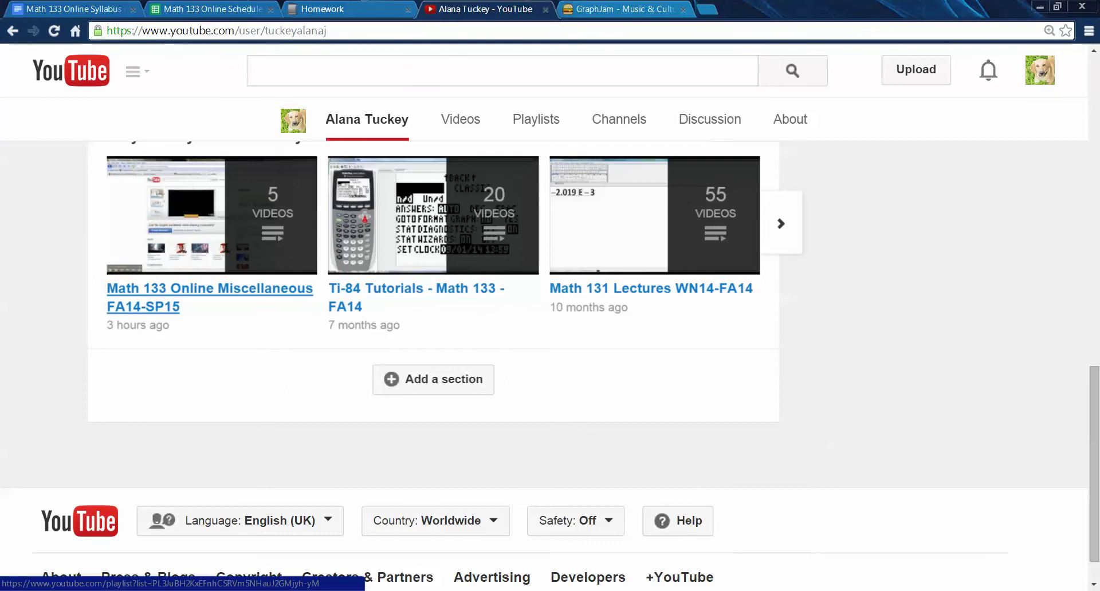
scroll(170, 275, "up", 2)
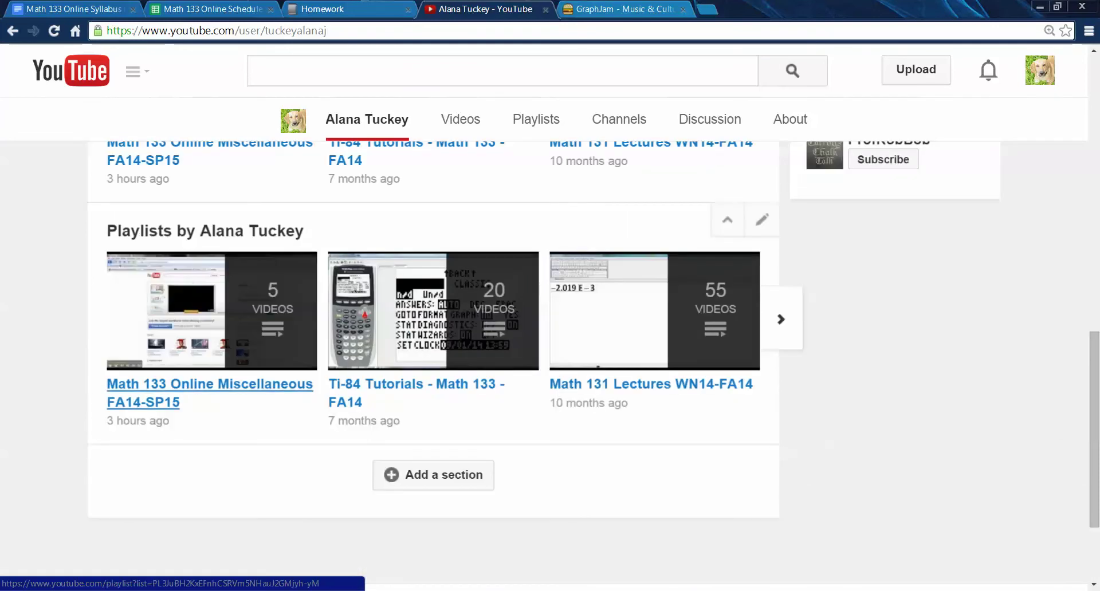
scroll(210, 395, "up", 1)
scroll(210, 396, "down", 2)
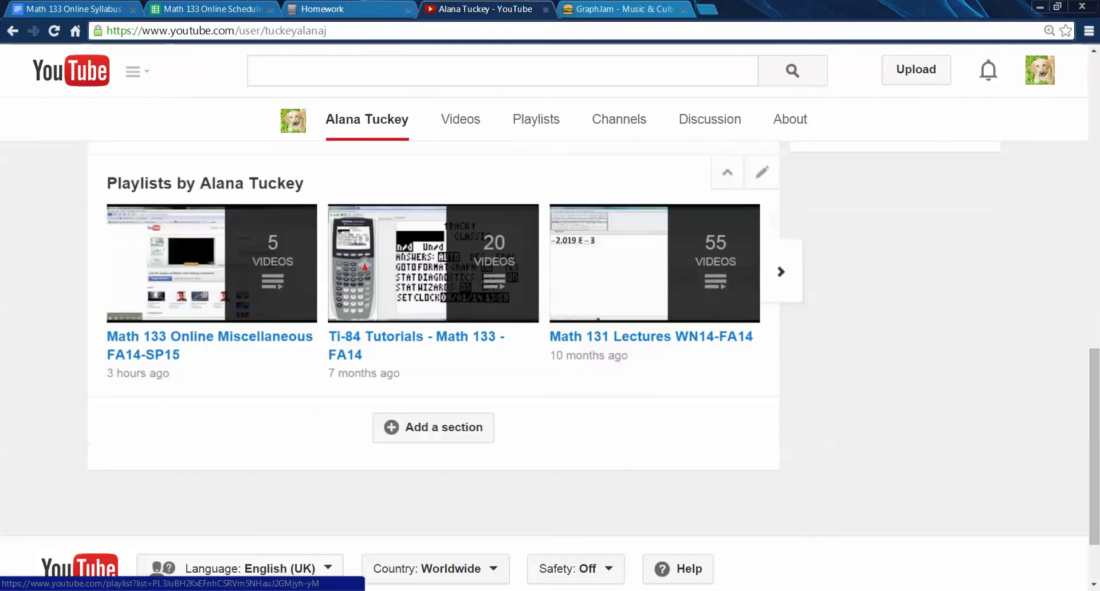
scroll(433, 367, "up", 5)
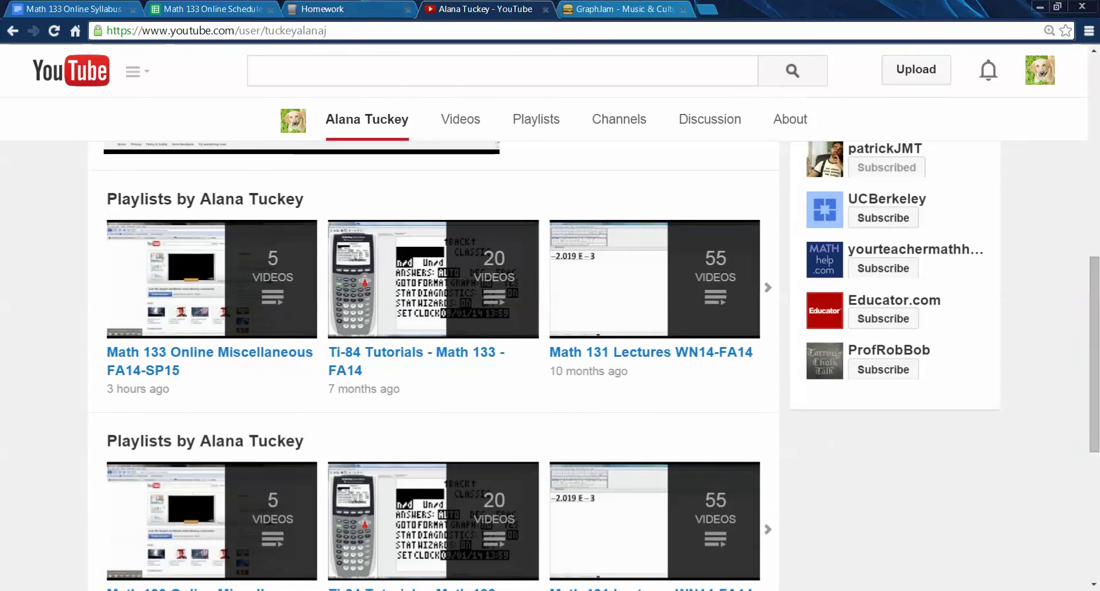
- Switch back to the Section 4.1 Homework window and view questions 10, 11, 14 and 13
left_click(343, 9)
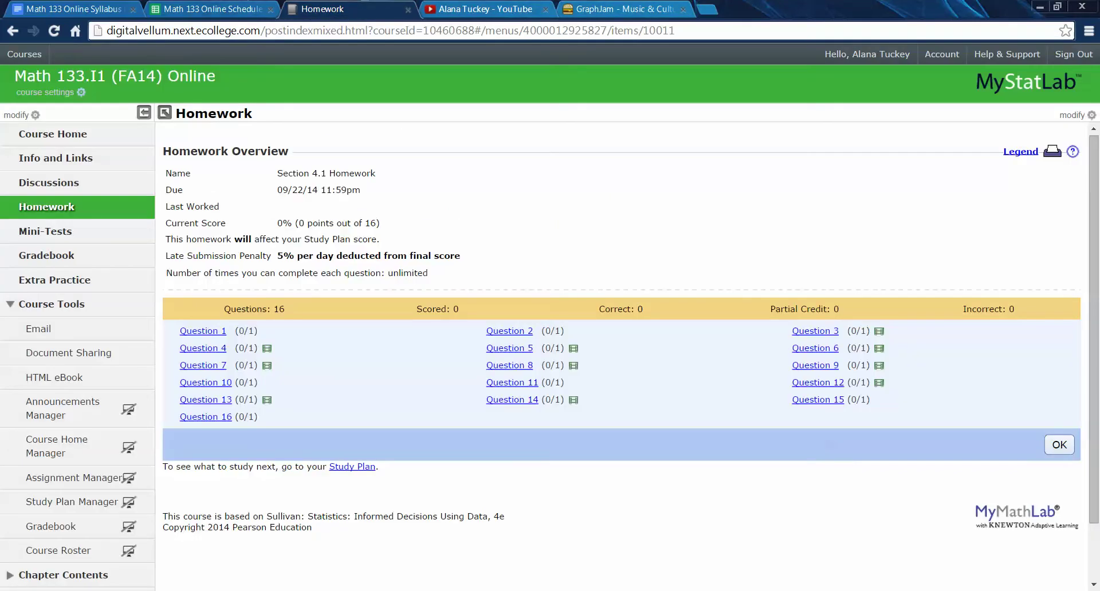
left_click(401, 516)
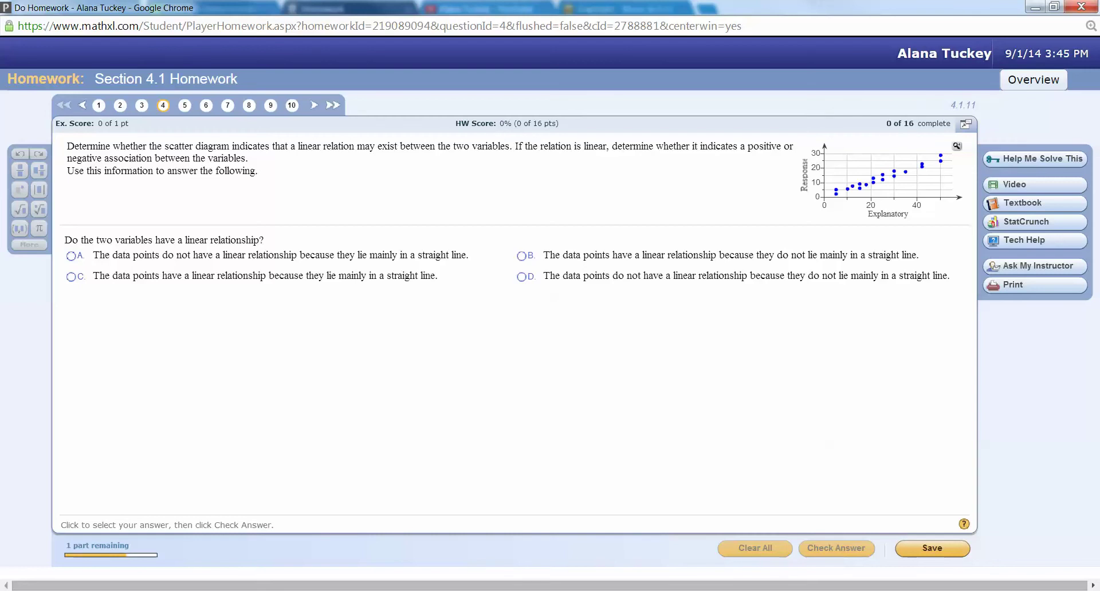
left_click(291, 105)
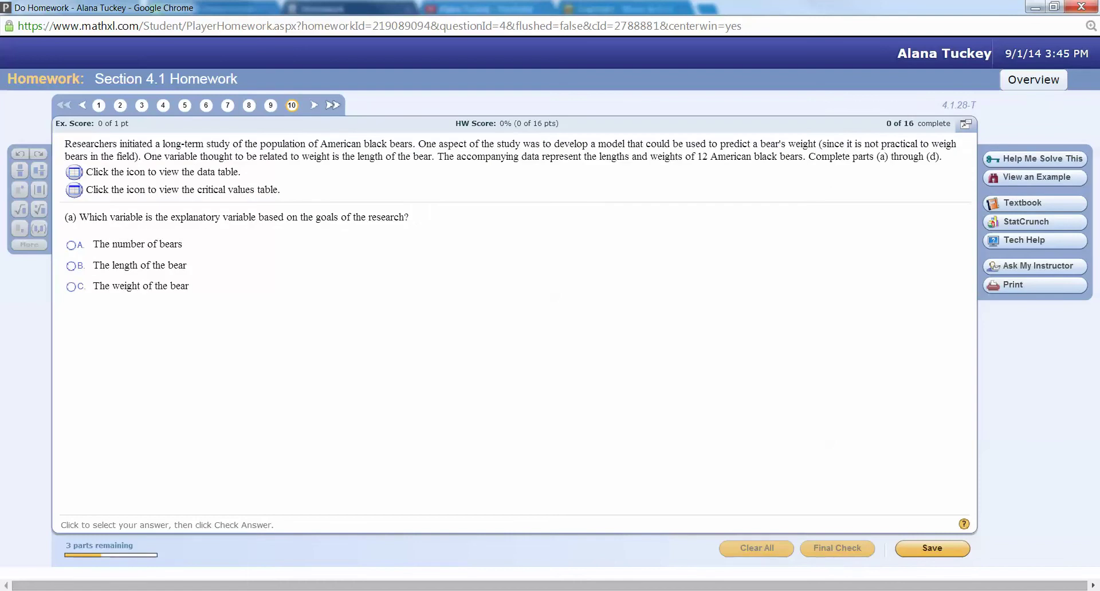
left_click(313, 104)
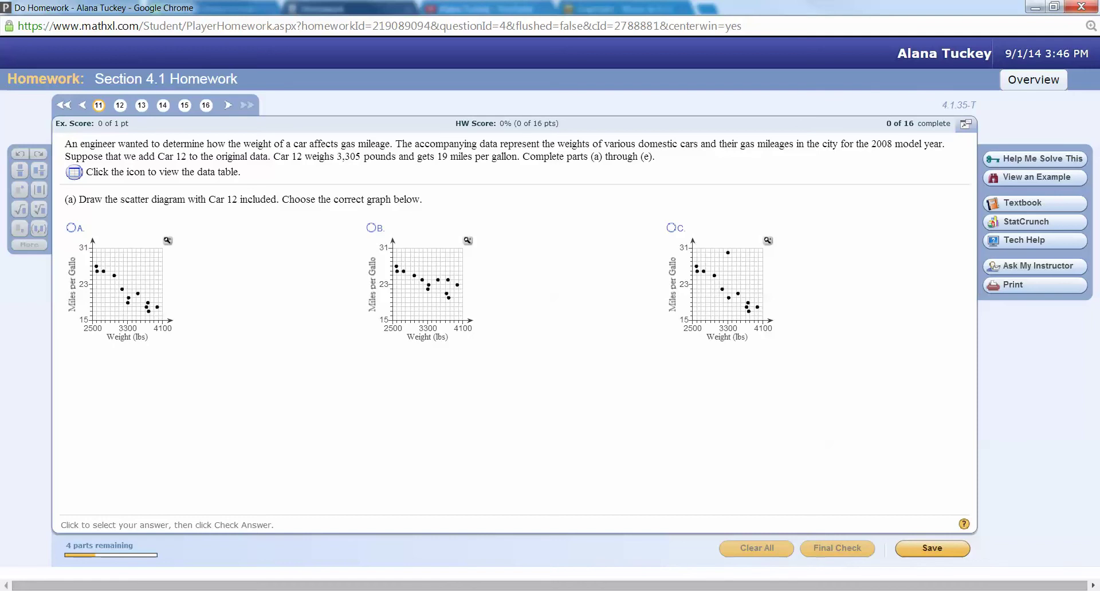
left_click(162, 105)
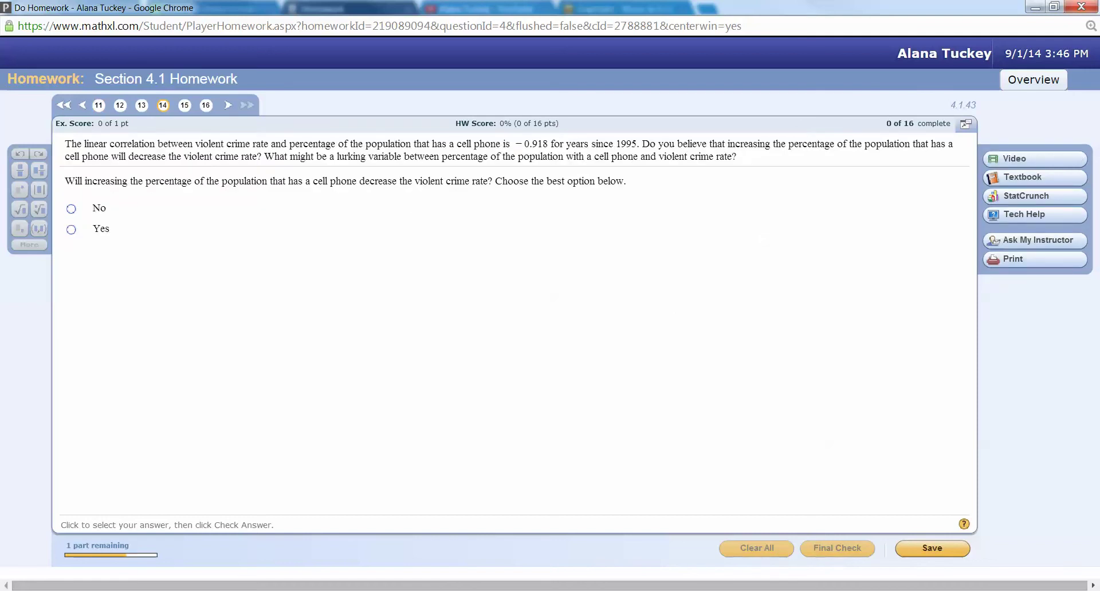
left_click(141, 105)
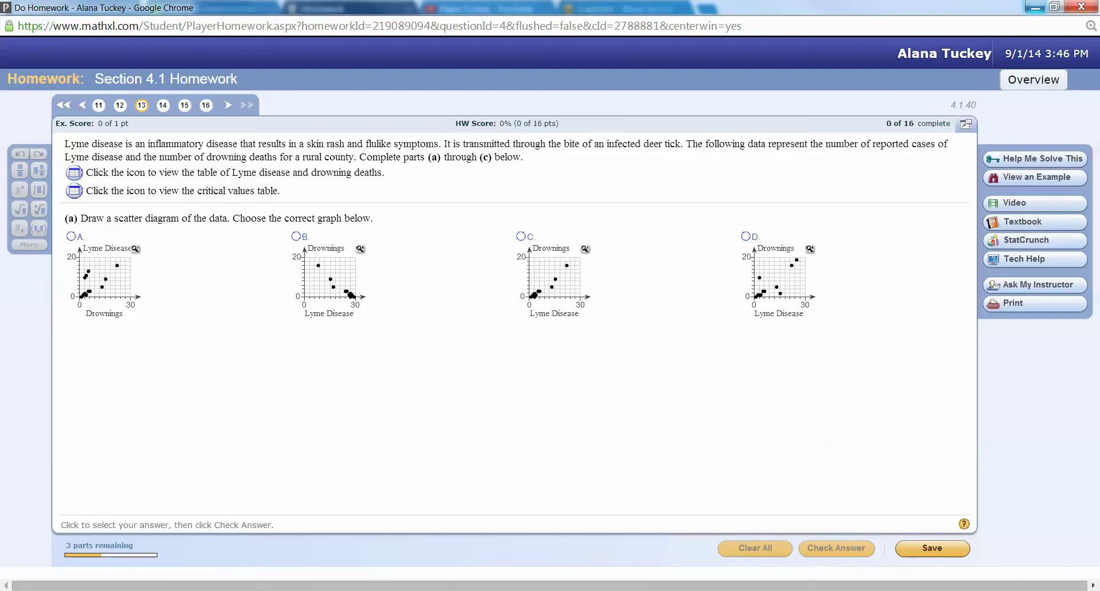
- Minimize the homework window and open the Course Tools page, confirming leaving the homework assignment
left_click(1035, 7)
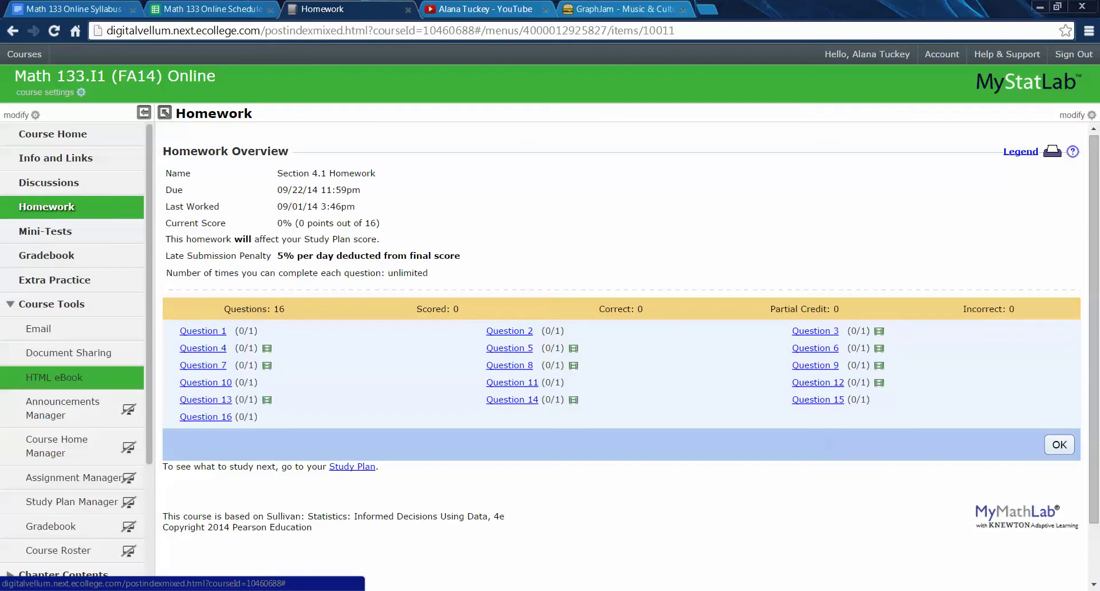
left_click(51, 303)
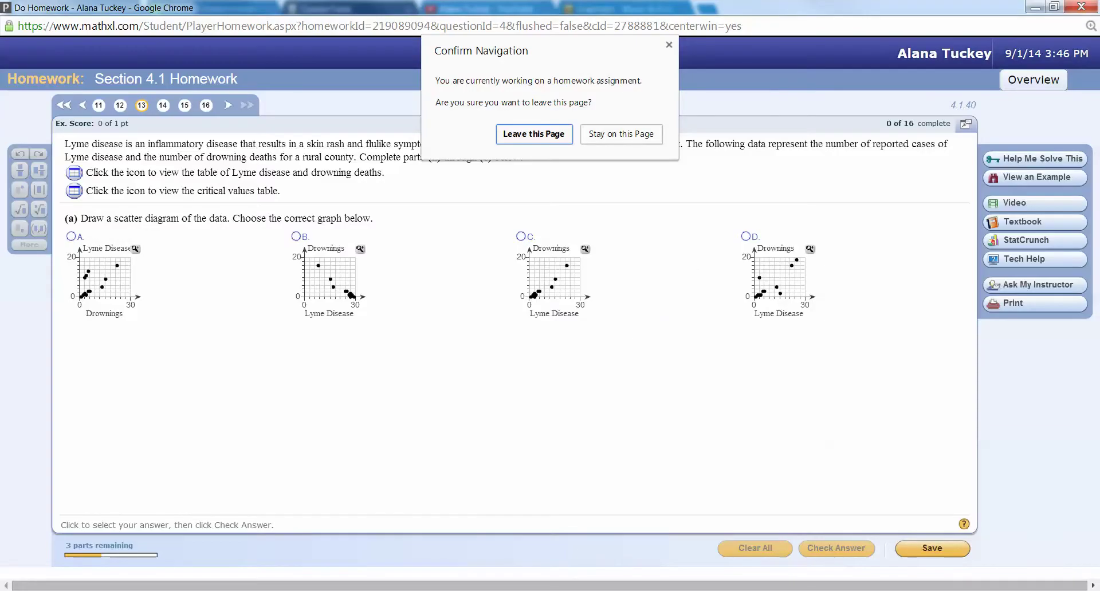
key("Return")
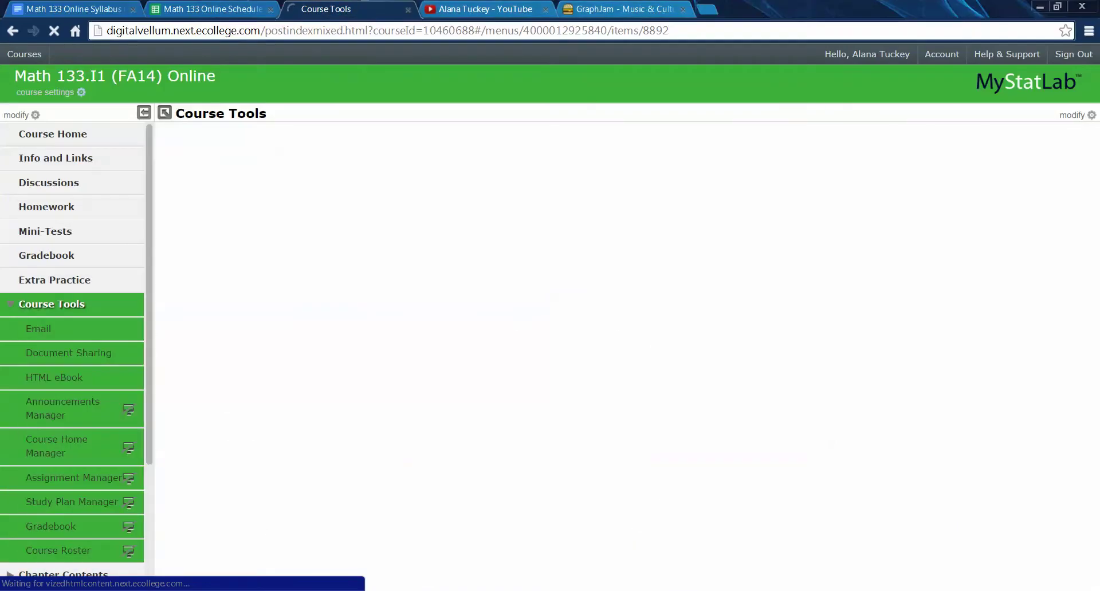
- Expand Chapter Contents and Chapter 4 in the course menu and open the Section 4.1 page
scroll(72, 480, "down", 3)
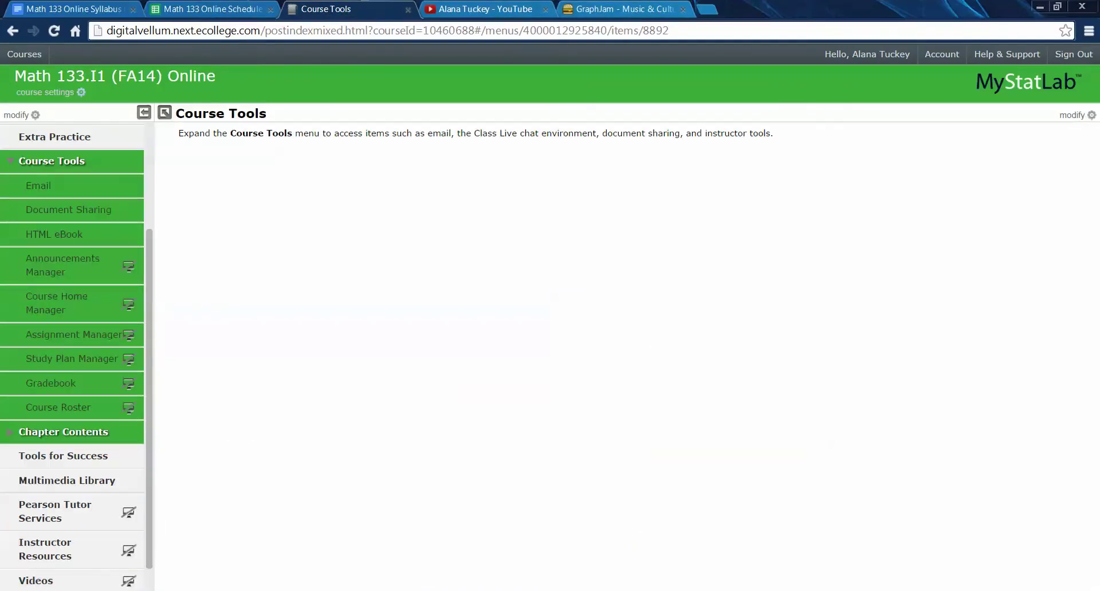
left_click(10, 432)
scroll(15, 428, "down", 3)
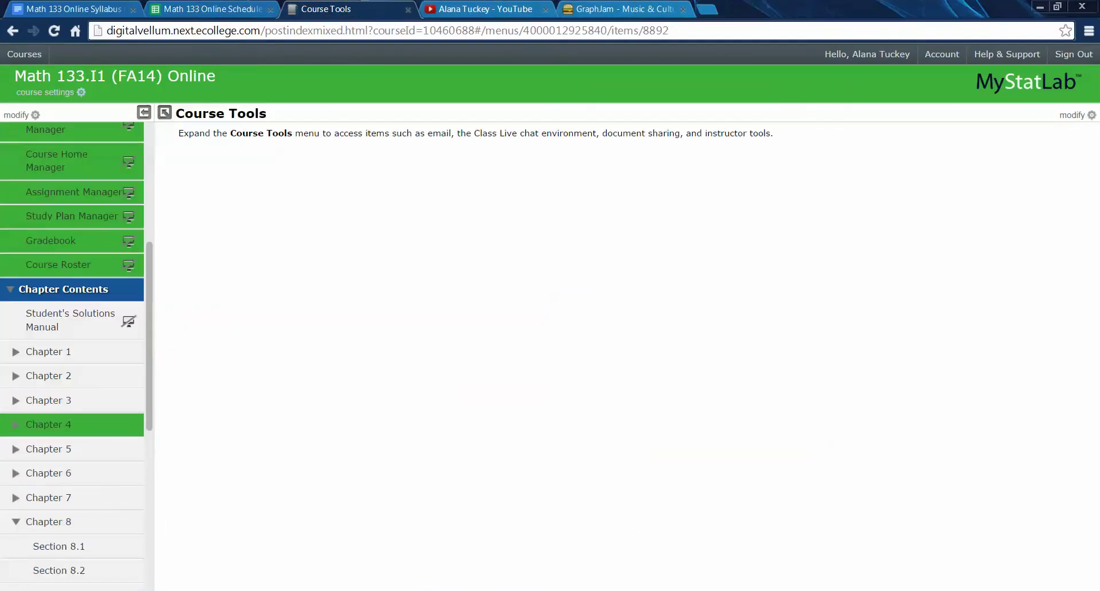
scroll(15, 423, "up", 1)
left_click(16, 423)
left_click(15, 423)
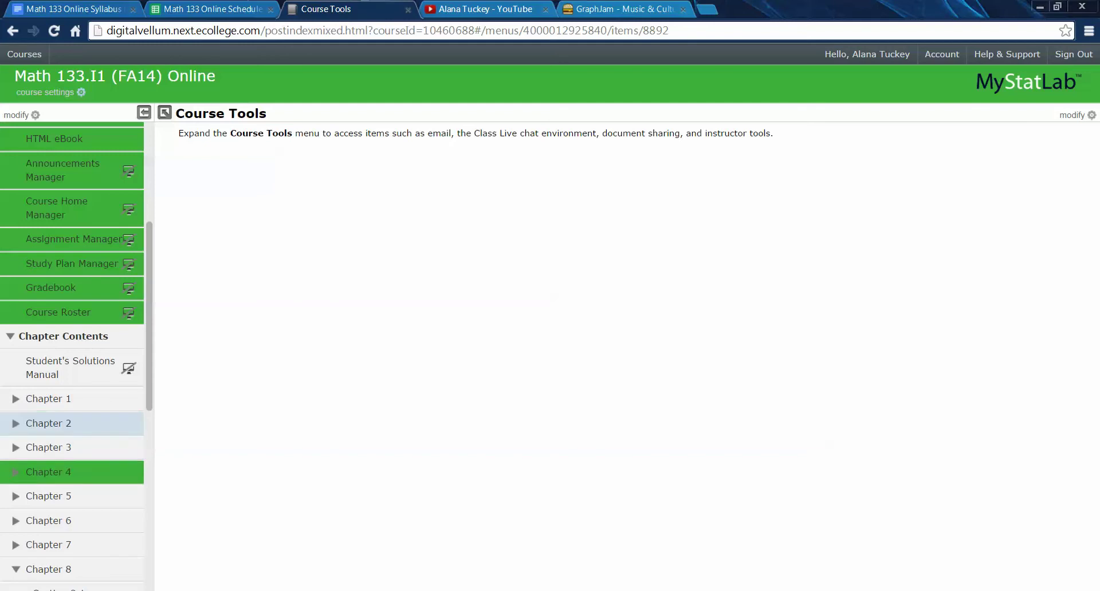
left_click(16, 472)
scroll(16, 472, "down", 5)
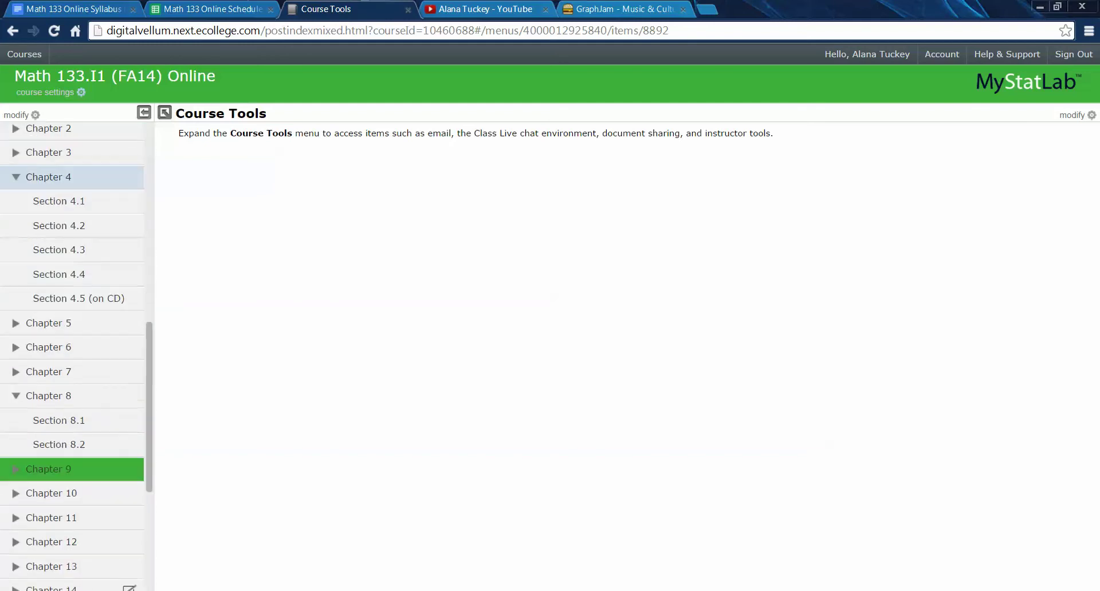
left_click(59, 201)
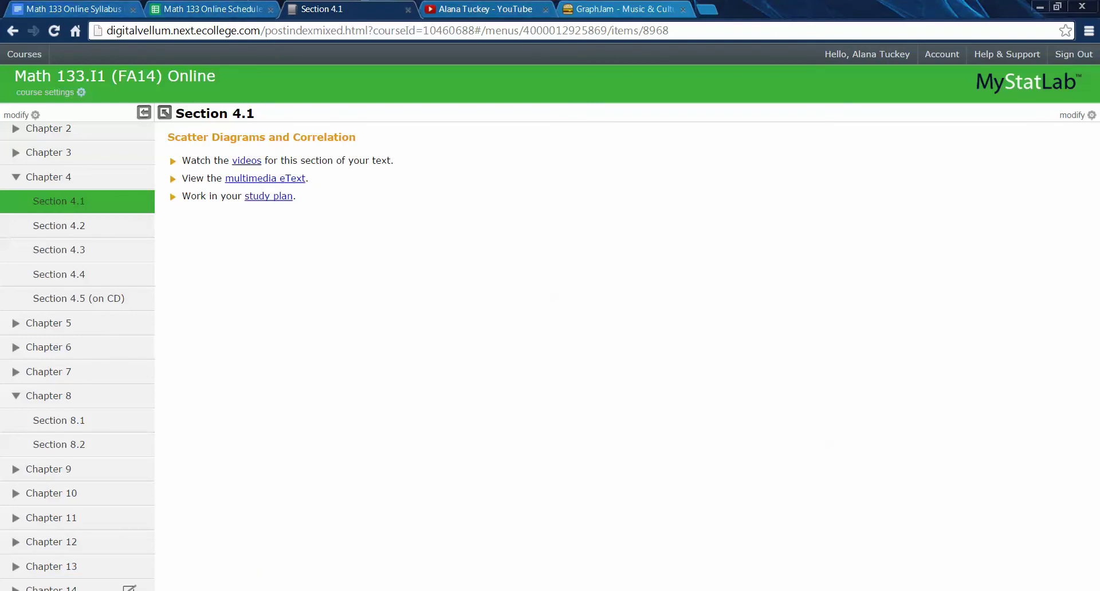
- Bring up the Section 4.1 Homework window to view question 13, and minimize it again
left_click(247, 590)
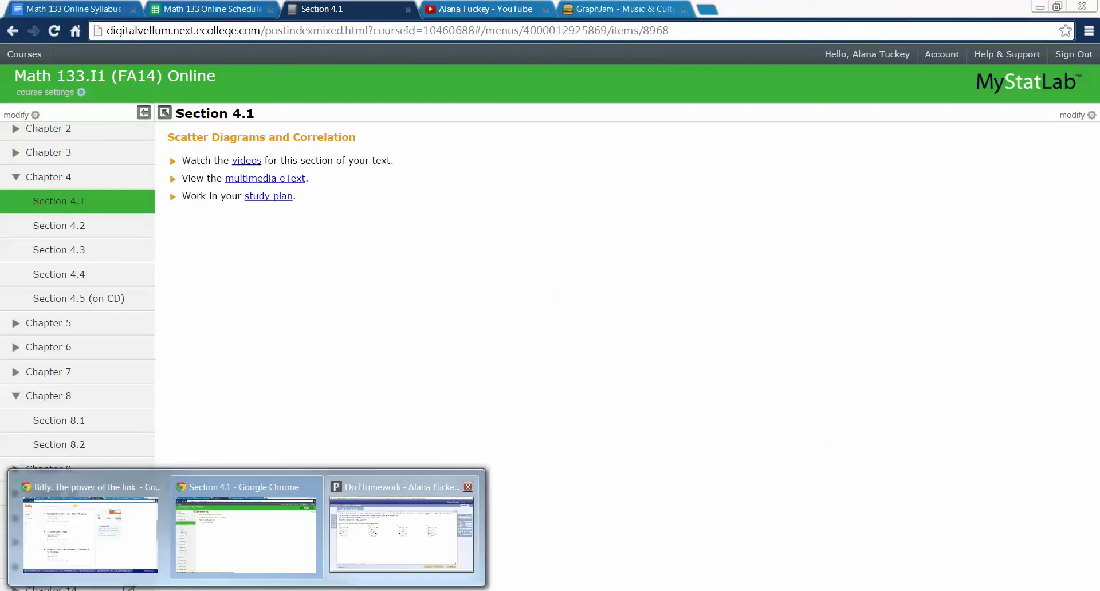
left_click(401, 534)
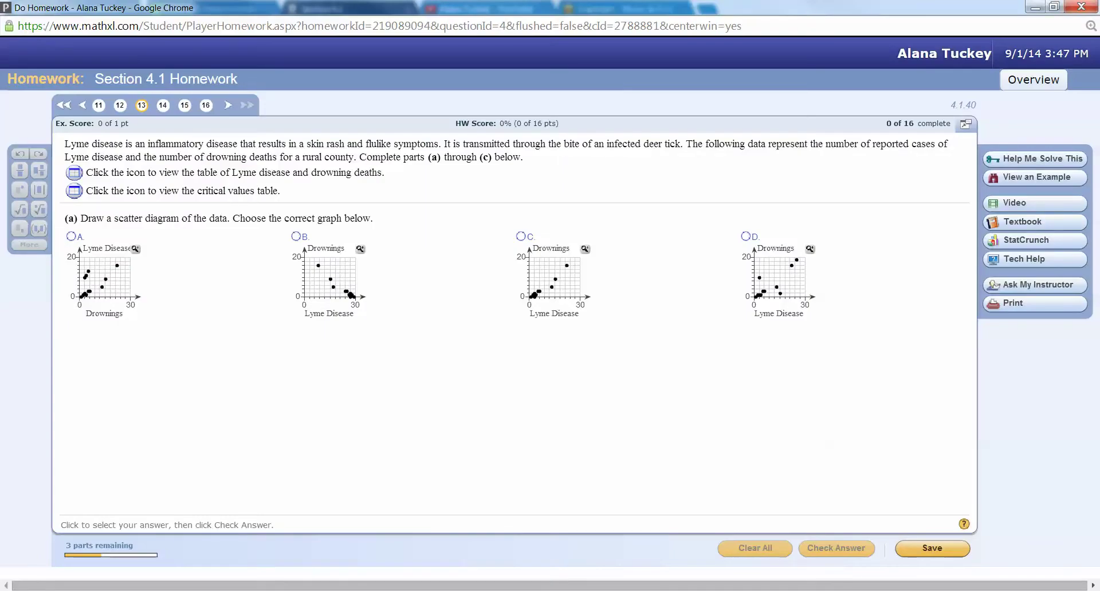
left_click(1034, 7)
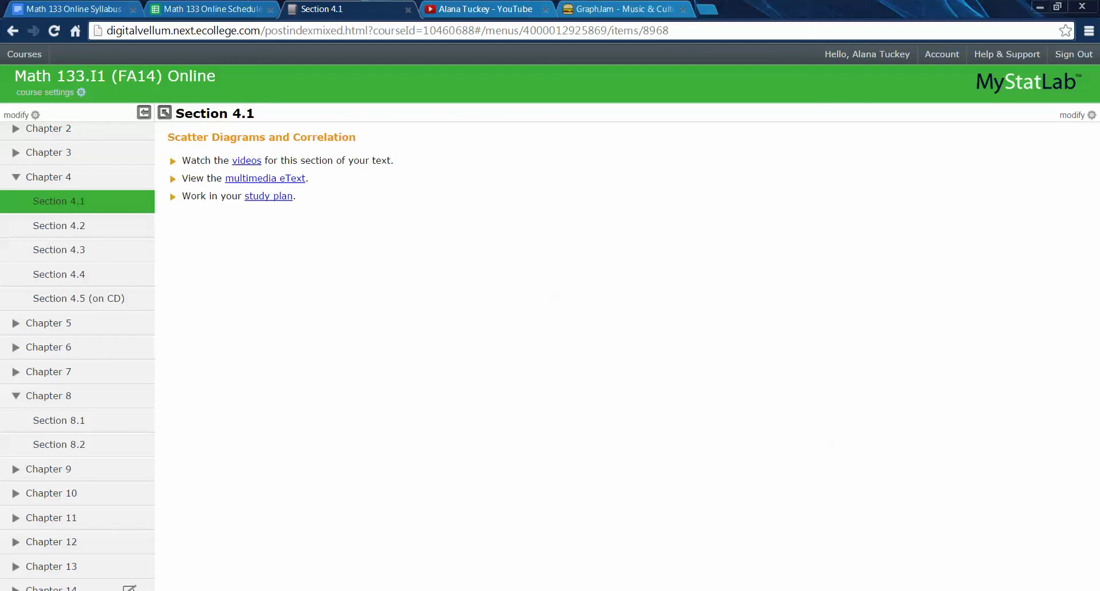
- Switch to the YouTube channel page, look over its playlists and search the channel for "chrome"
left_click(486, 9)
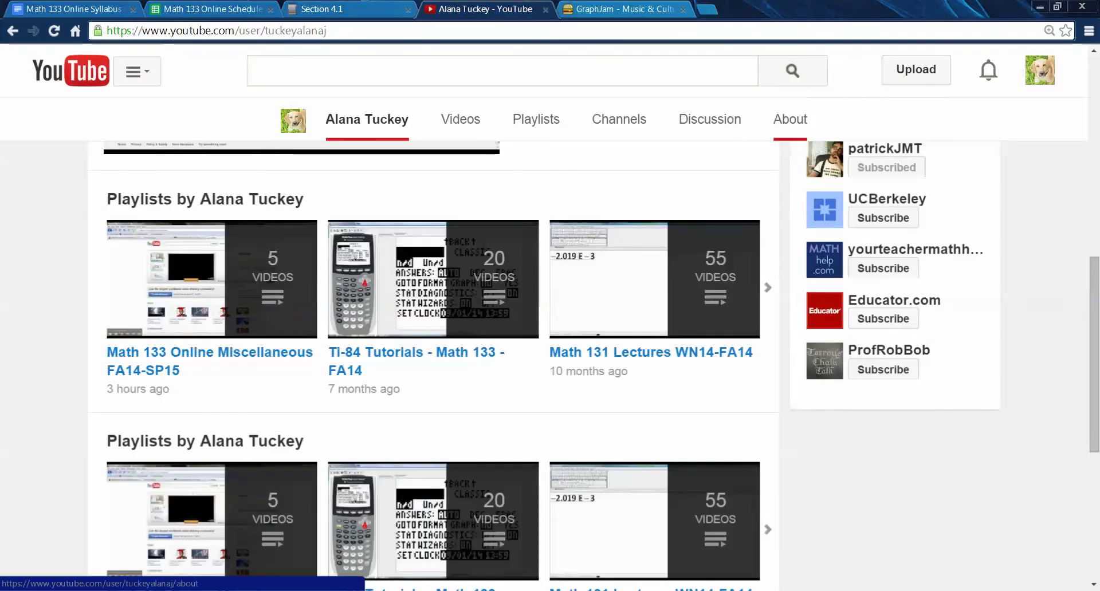
scroll(433, 281, "down", 3)
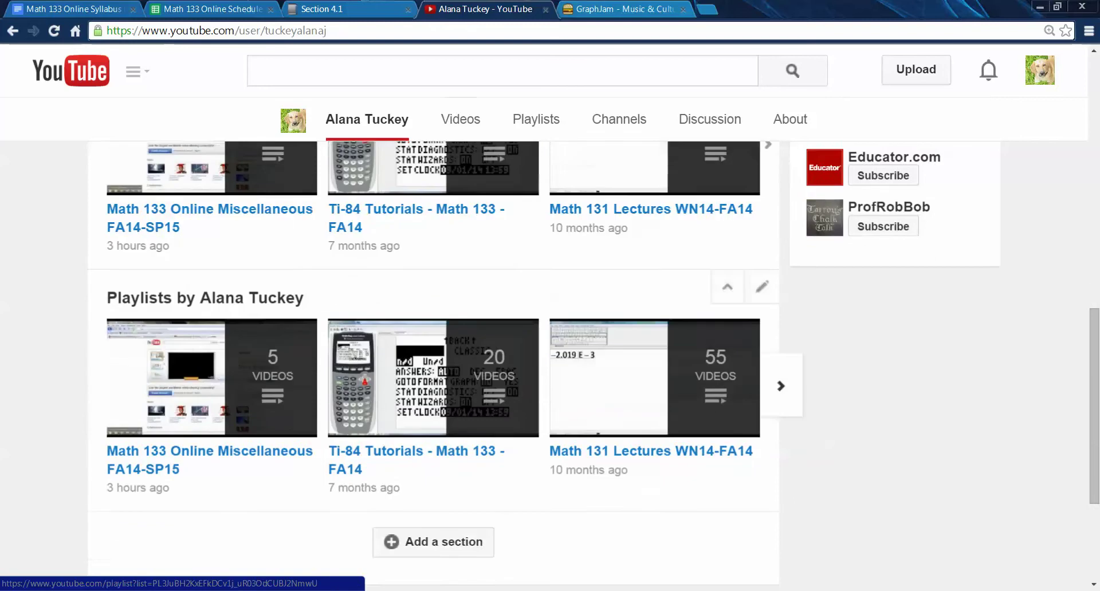
scroll(435, 343, "up", 10)
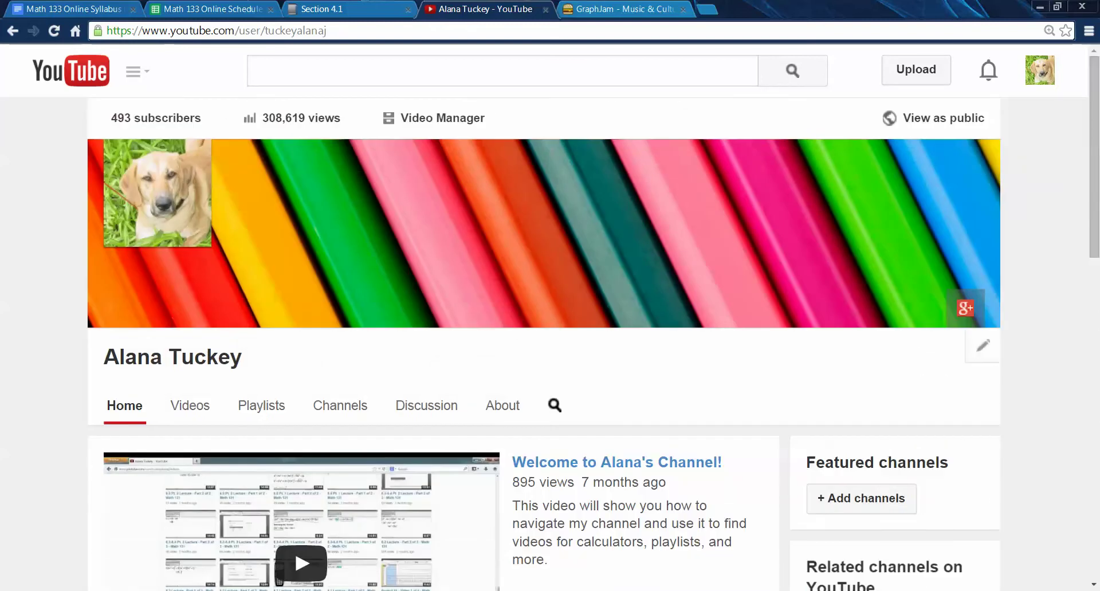
left_click(555, 405)
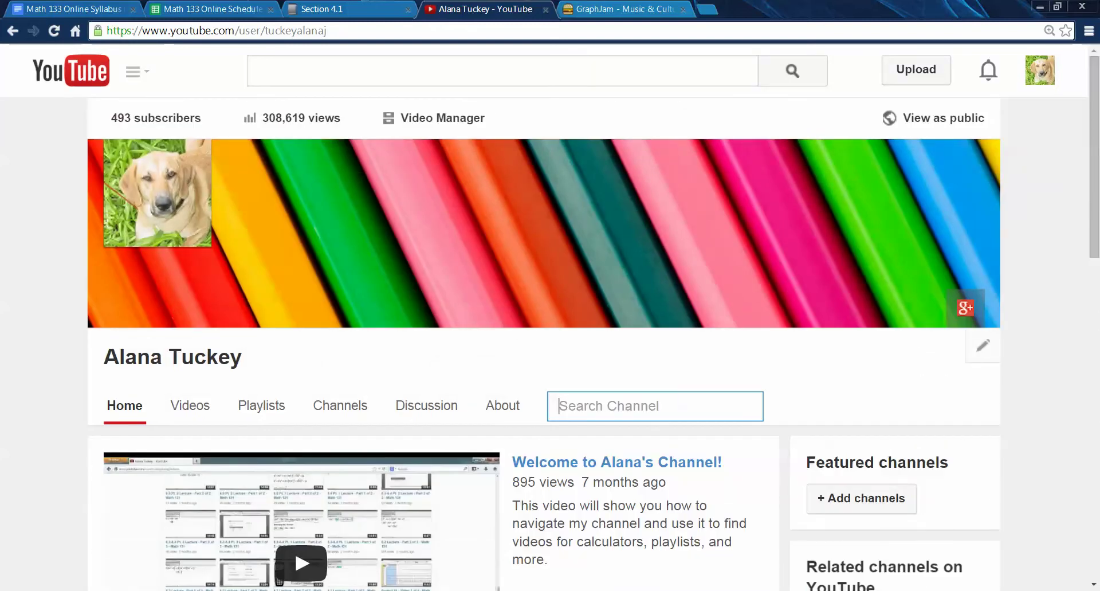
type("chrome")
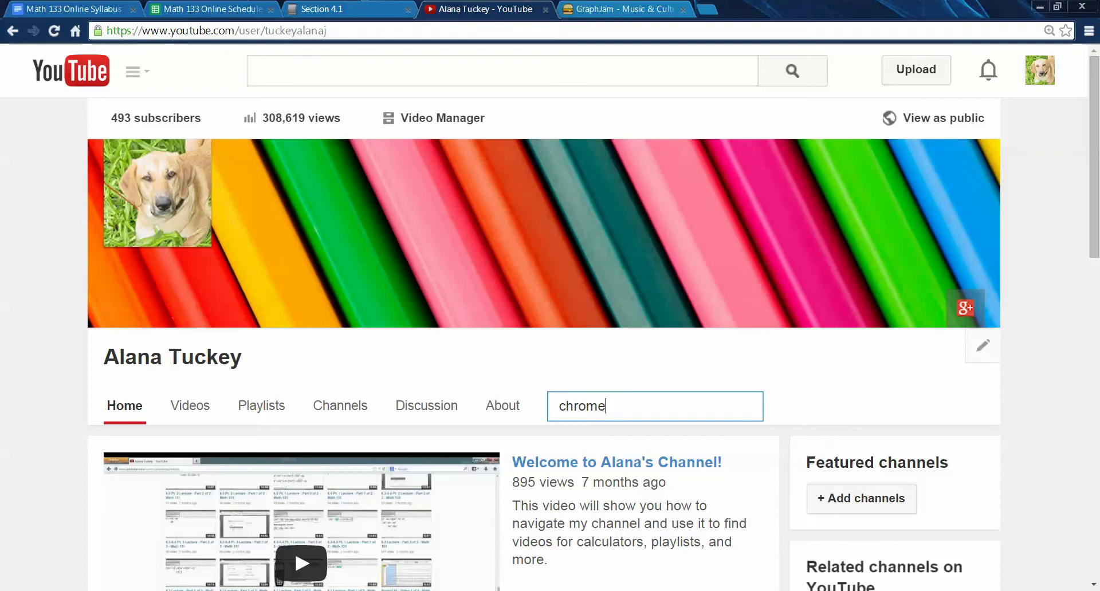
key("Return")
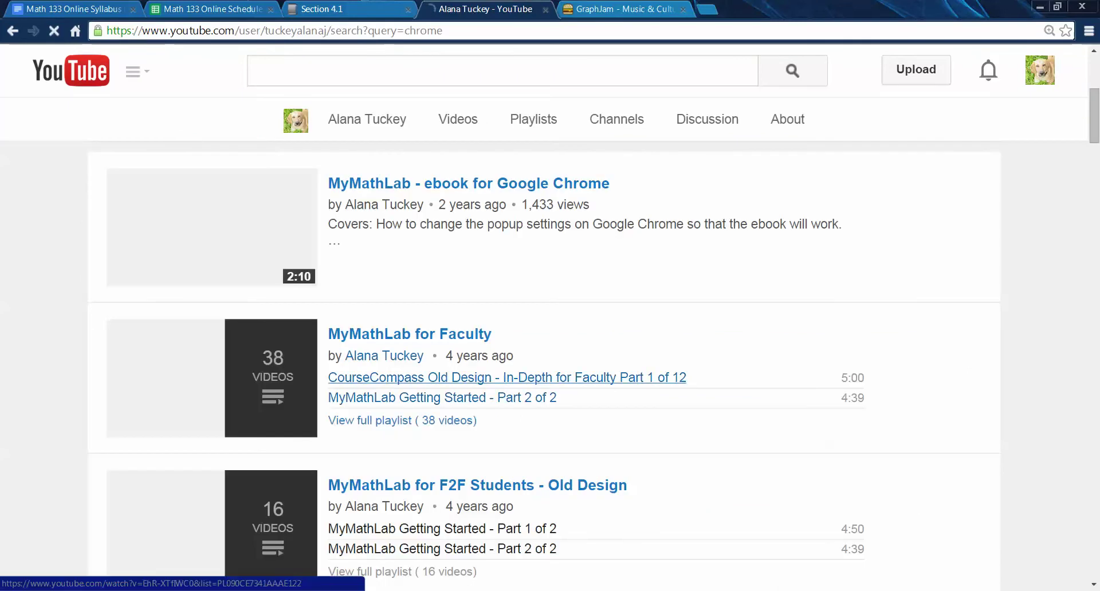
- Look through the channel's search results and return to the channel home page
scroll(435, 258, "down", 3)
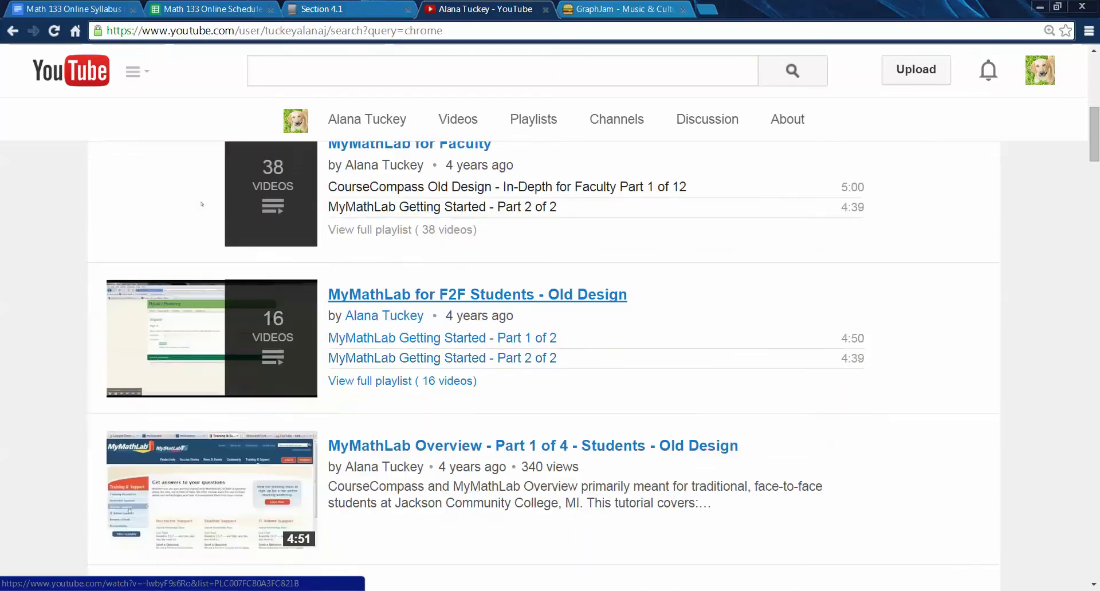
scroll(435, 258, "up", 6)
double_click(572, 265)
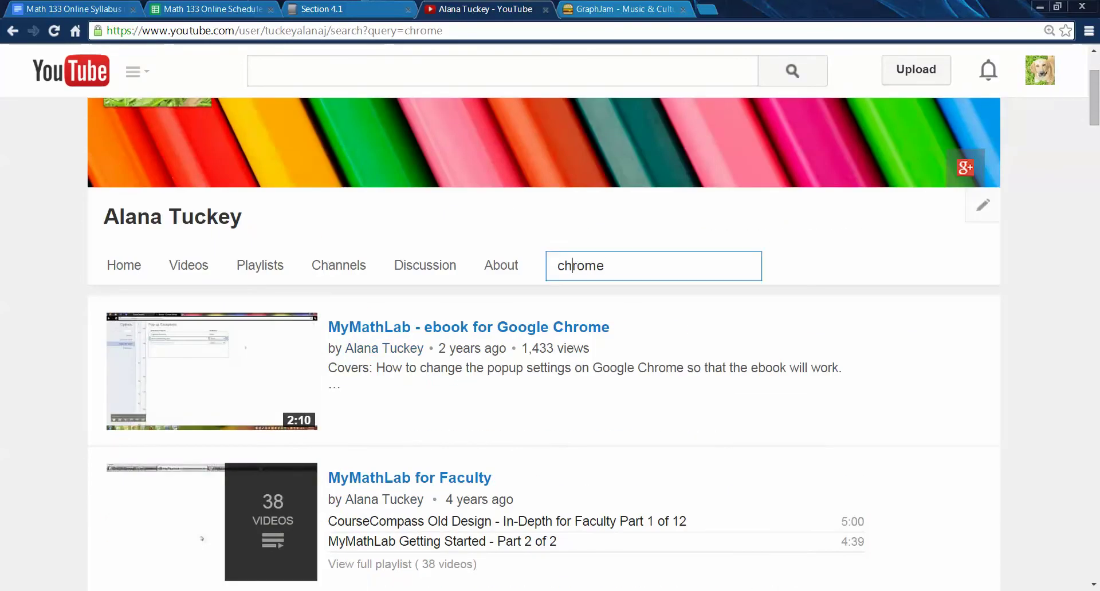
scroll(544, 343, "down", 3)
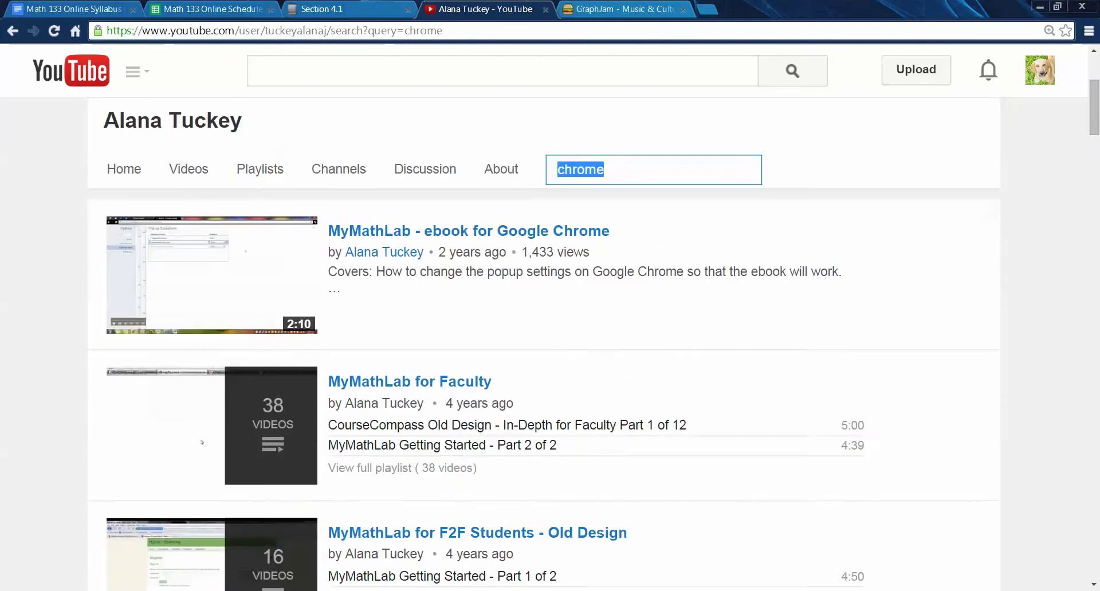
key("alt+Left")
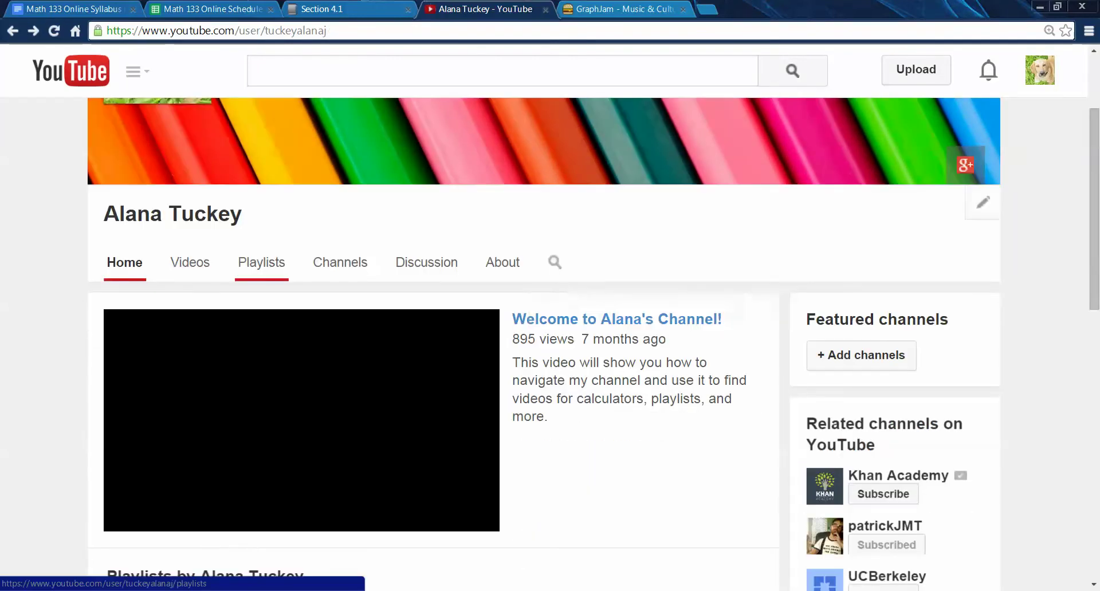
- Open the Math 133 Online Miscellaneous FA14-SP15 playlist from the channel's playlists and view its videos
left_click(261, 263)
scroll(167, 267, "down", 3)
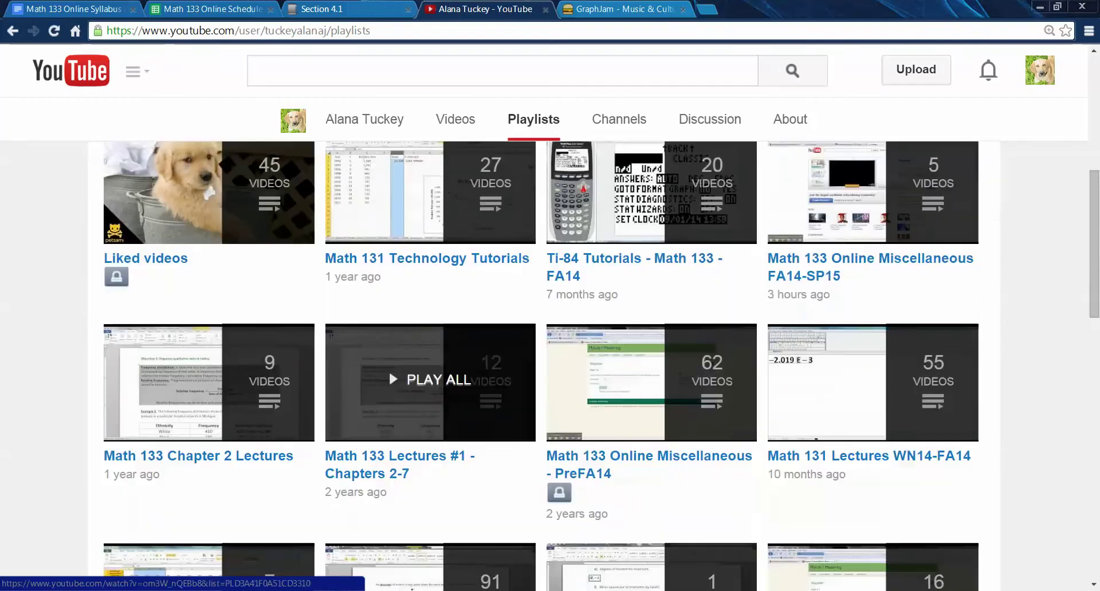
left_click(871, 218)
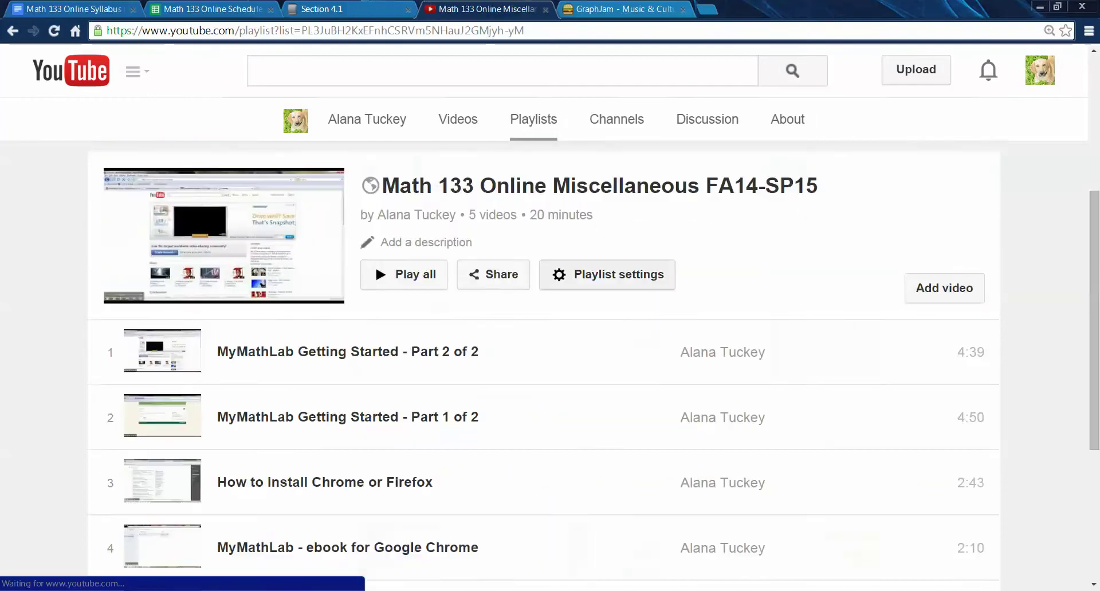
scroll(321, 344, "down", 2)
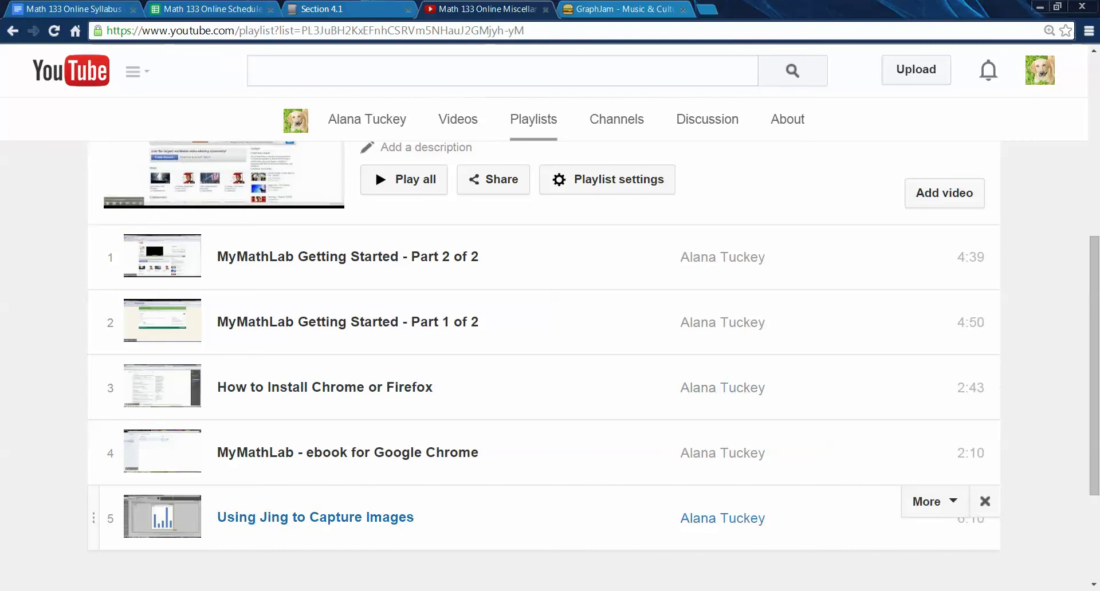
- View the Math 133 Online Schedule spreadsheet and return to the Section 4.1 course page
left_click(344, 9)
left_click(212, 9)
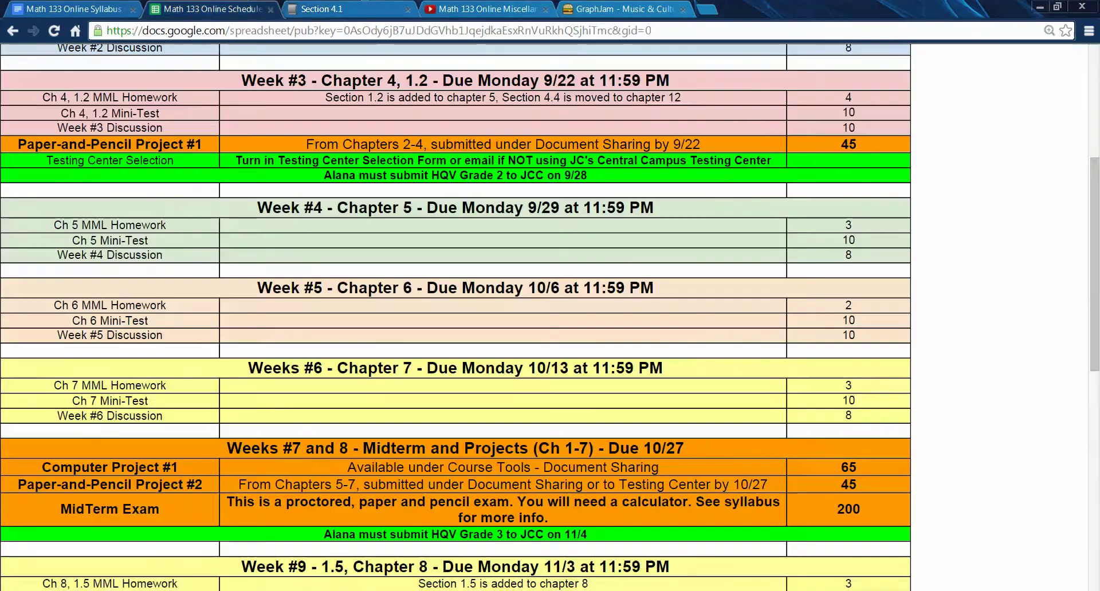
left_click(344, 9)
left_click(250, 9)
left_click(344, 8)
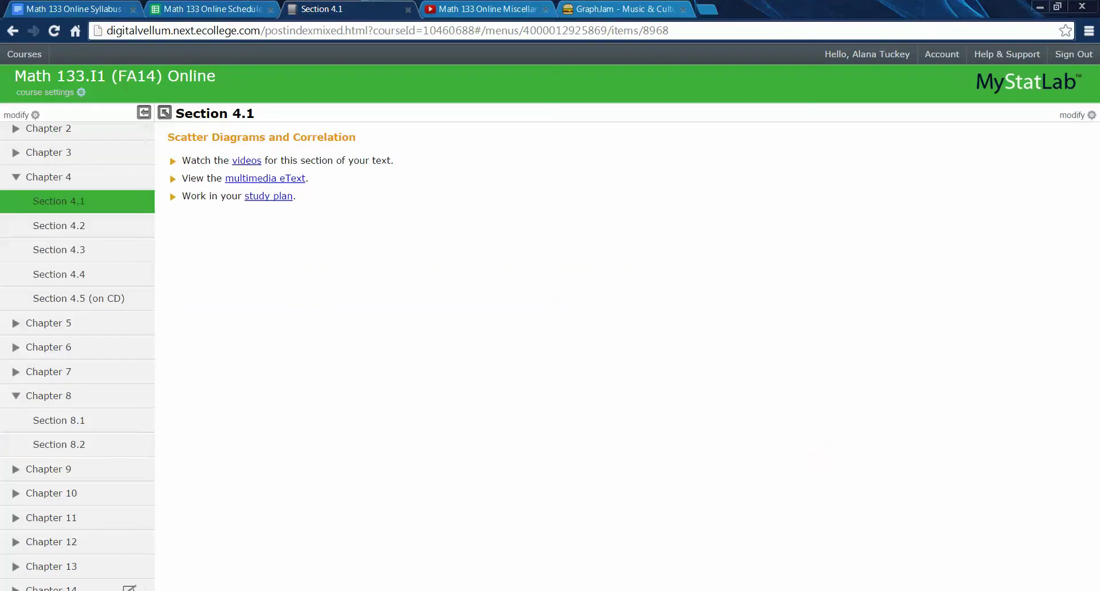
- Reopen the Section 4.1 Homework window, view question 13's Lyme disease data table and its export options, and close the table
left_click(403, 522)
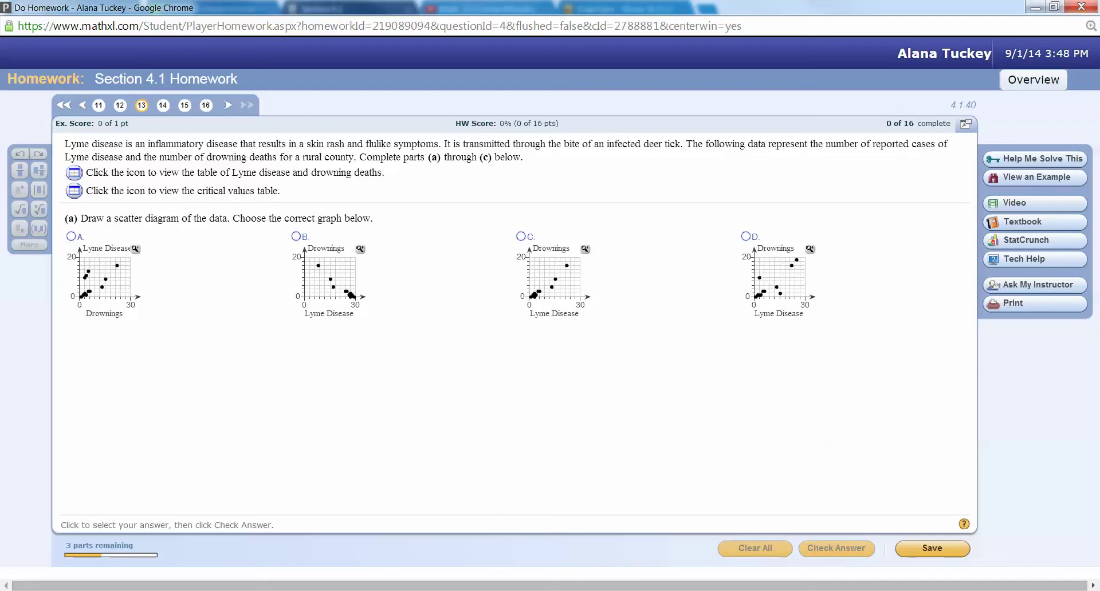
left_click(74, 173)
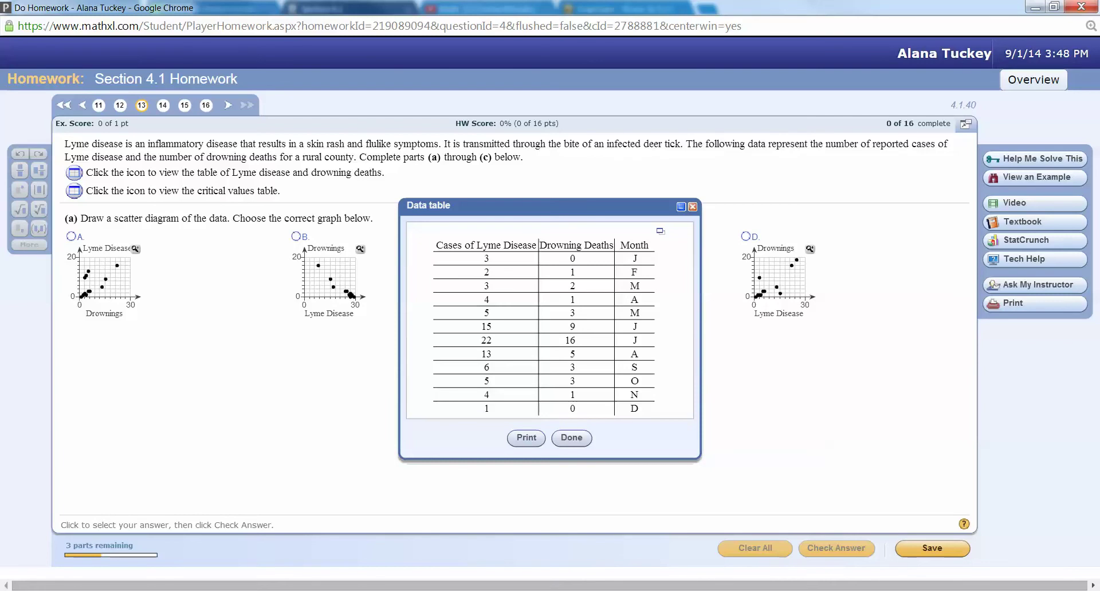
left_click(660, 231)
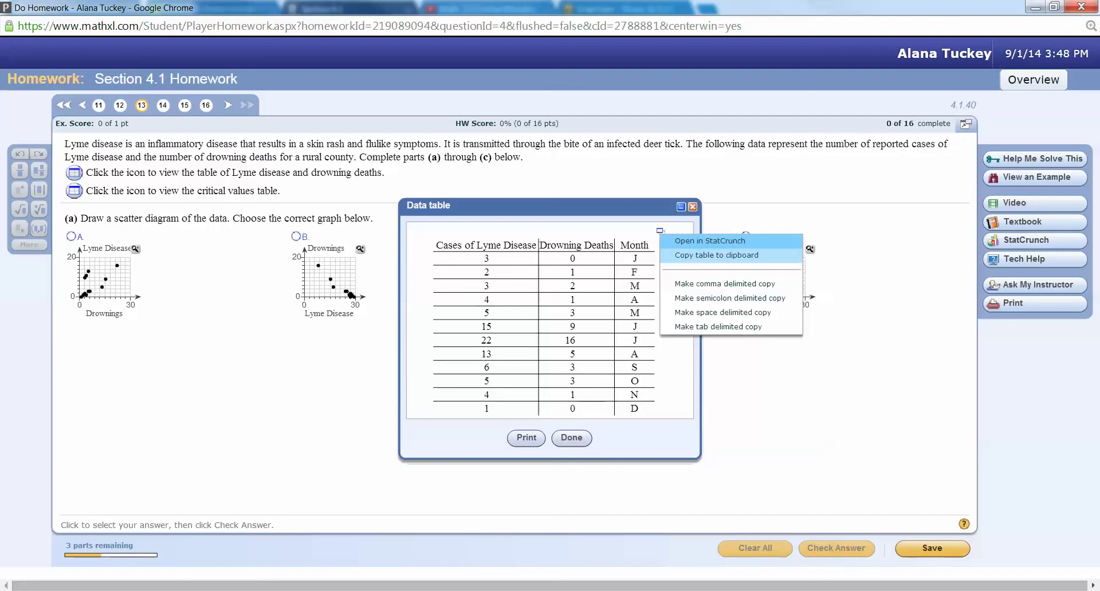
key("Escape")
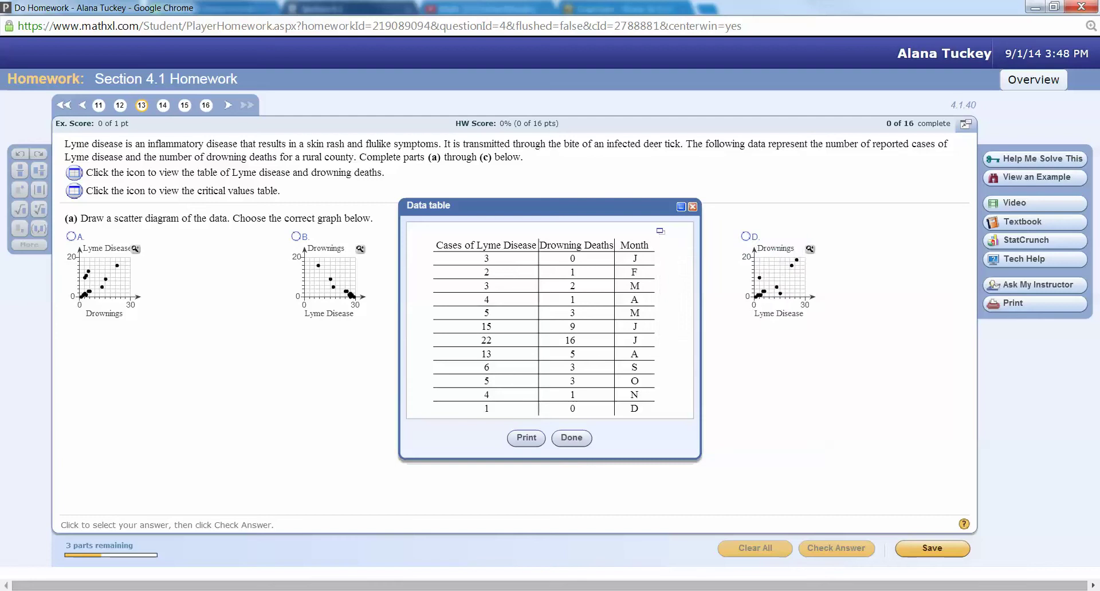
left_click(571, 438)
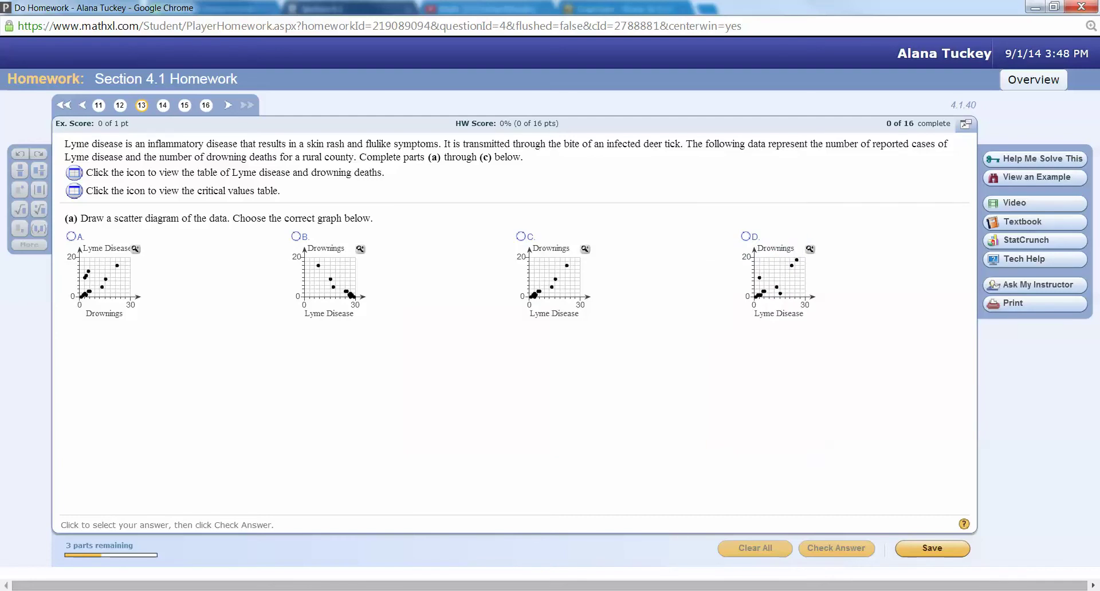
- Answer part (a) of question 13 with graph A and submit it through both the first and final check
left_click(71, 237)
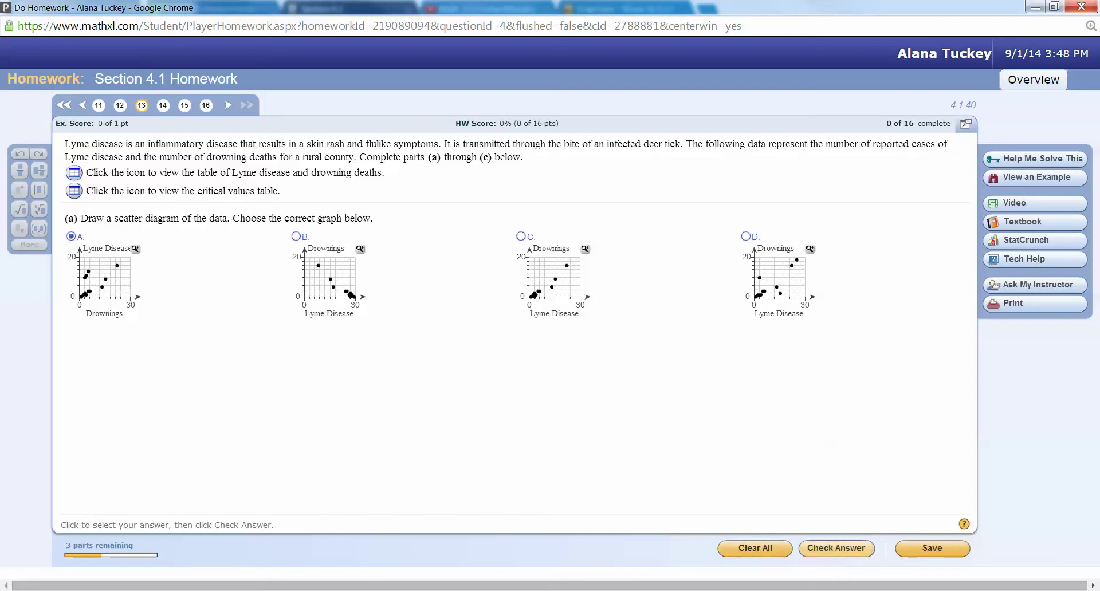
left_click(837, 548)
left_click(549, 374)
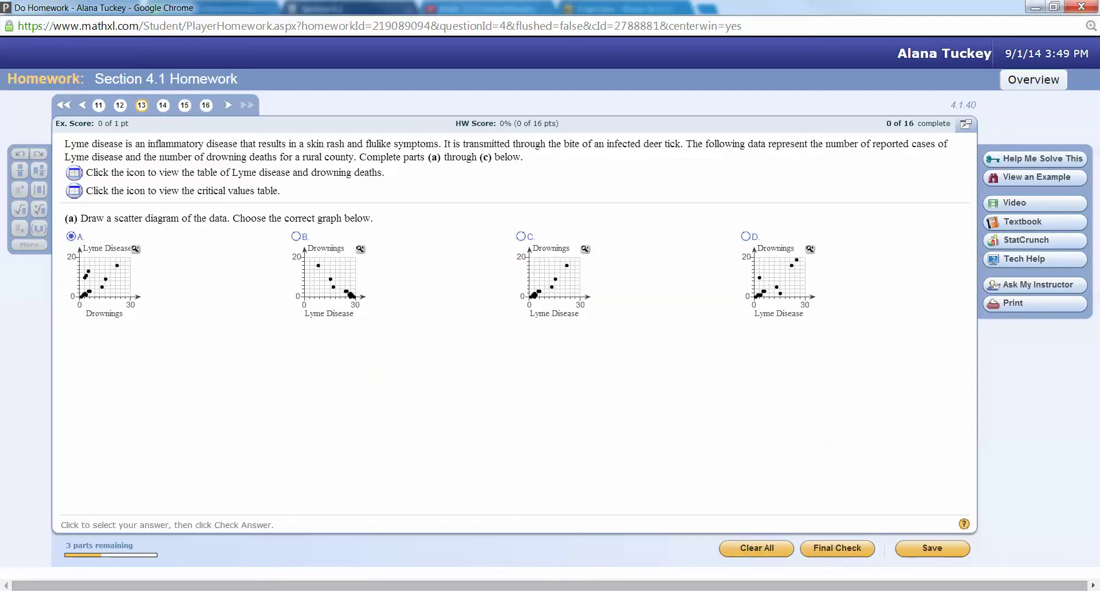
left_click(837, 548)
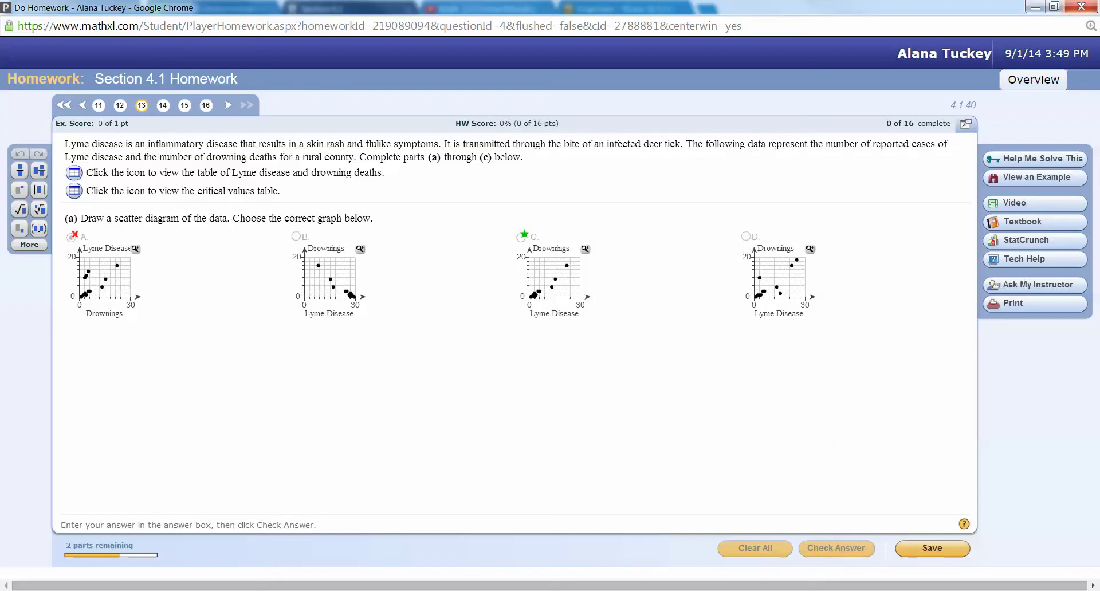
- Close the homework window, reload the course to its Course Home page and look over the course menu
left_click(1081, 6)
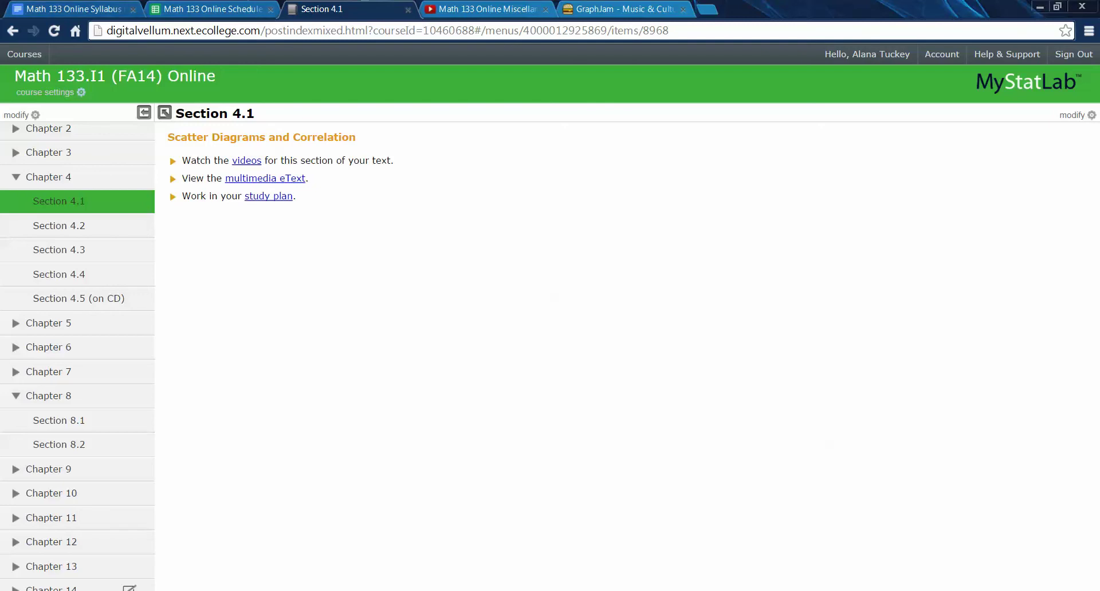
key("F5")
key("Return")
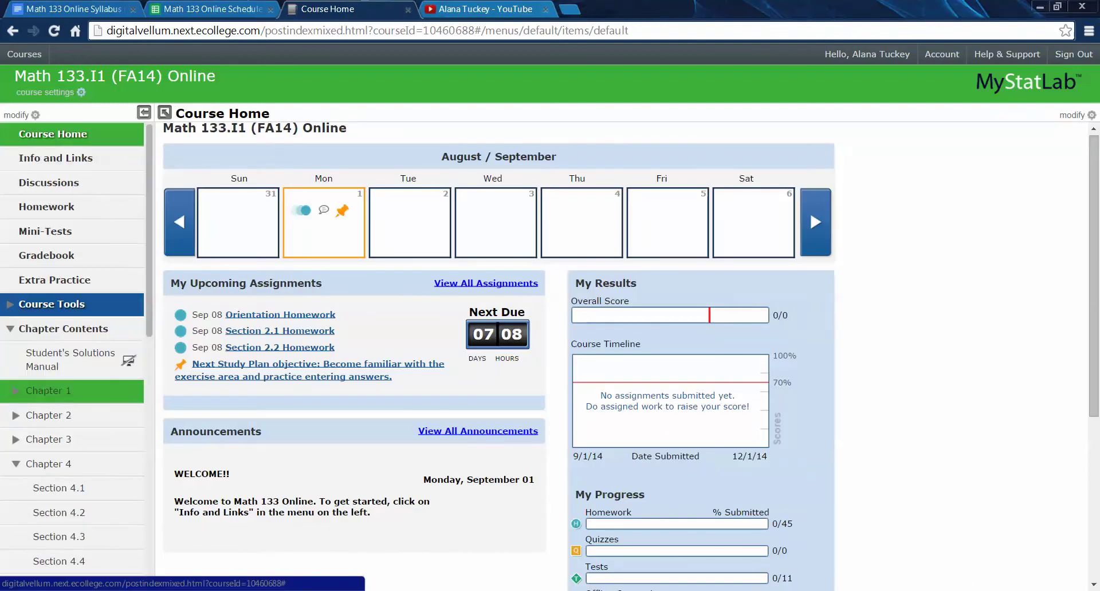
scroll(72, 344, "down", 2)
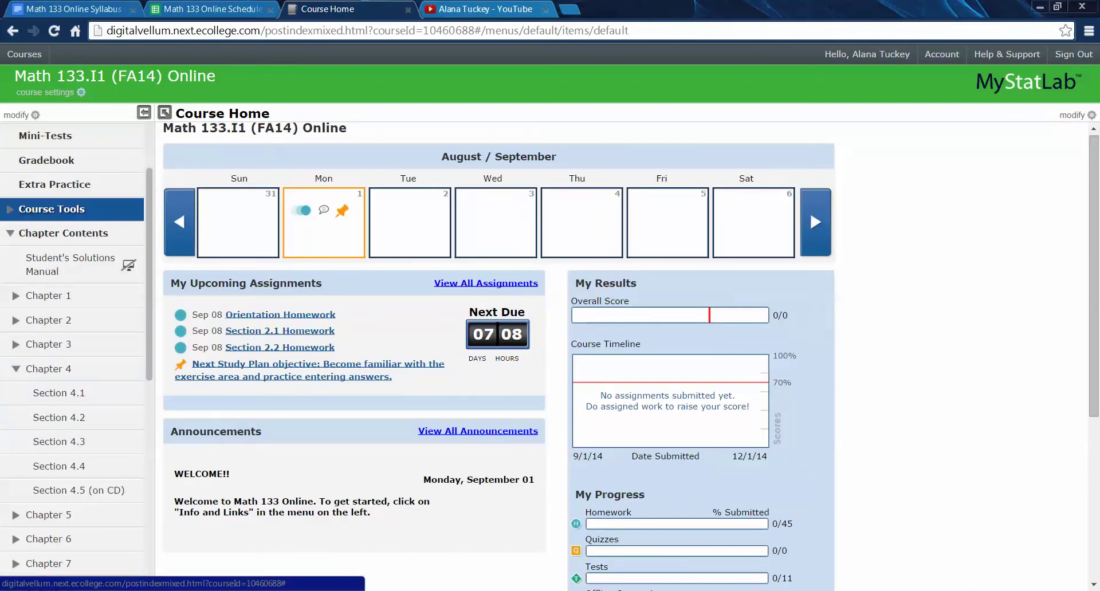
scroll(72, 344, "down", 4)
scroll(73, 223, "up", 4)
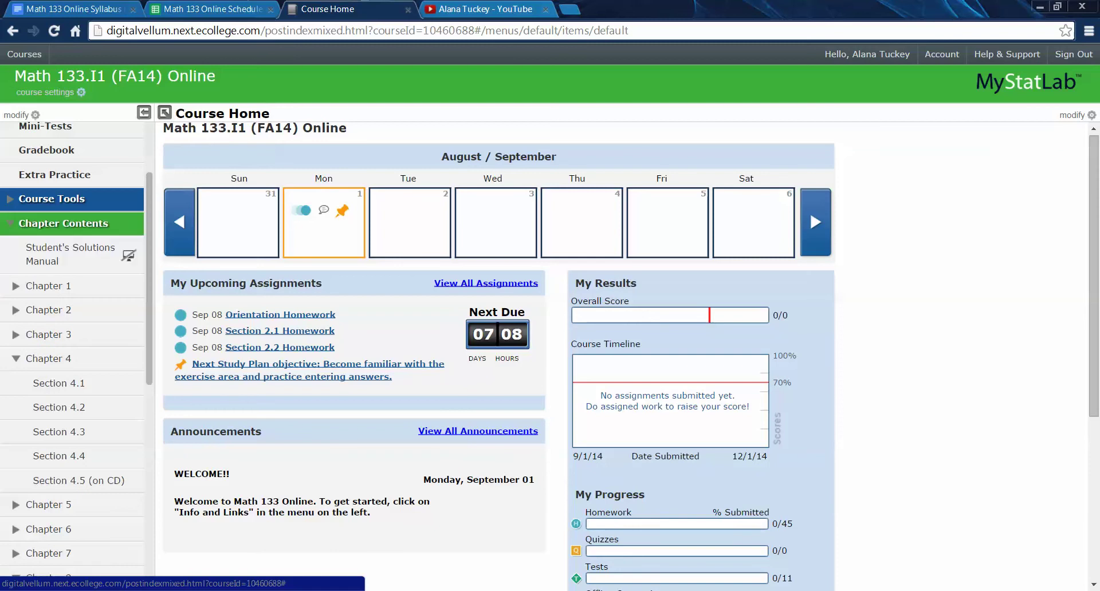
- Collapse the Chapter Contents list, open the Homework assignments and launch question 1 of Section 1.1 Homework in a maximized window
left_click(73, 223)
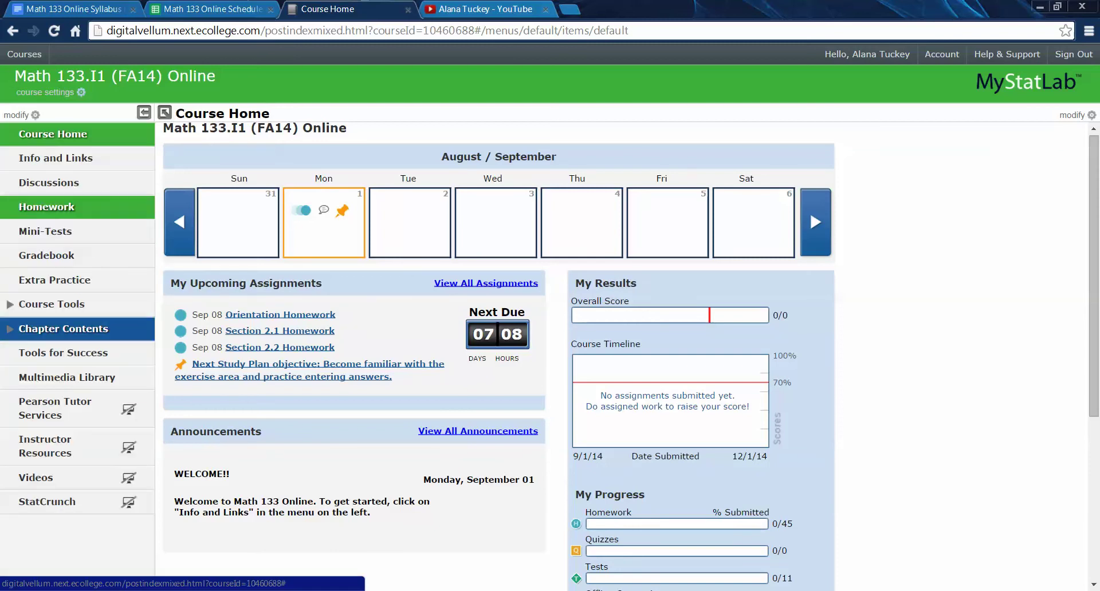
left_click(47, 206)
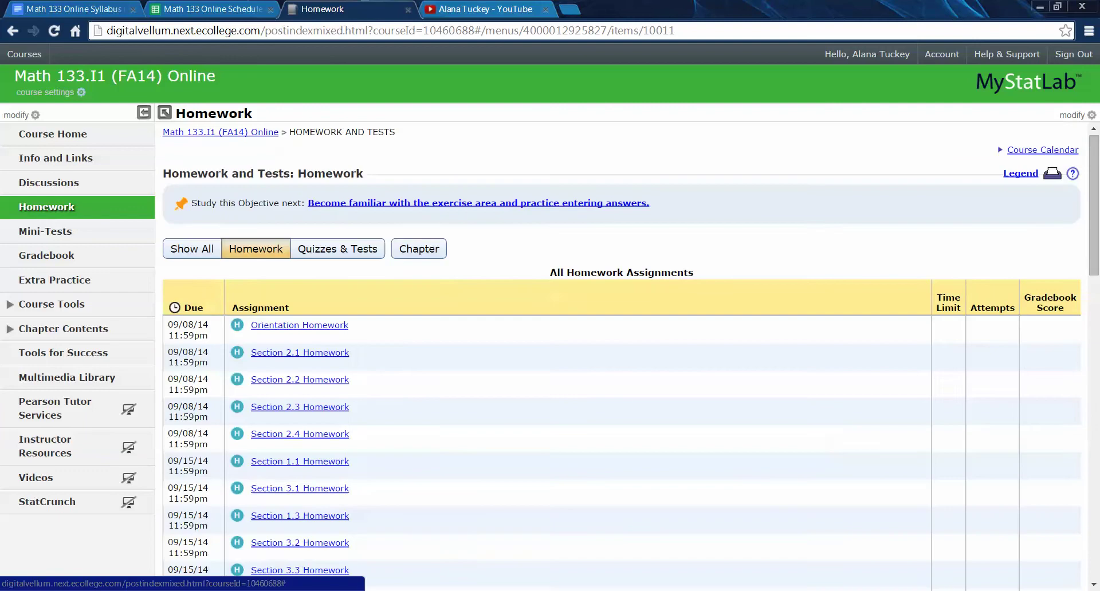
scroll(621, 356, "down", 1)
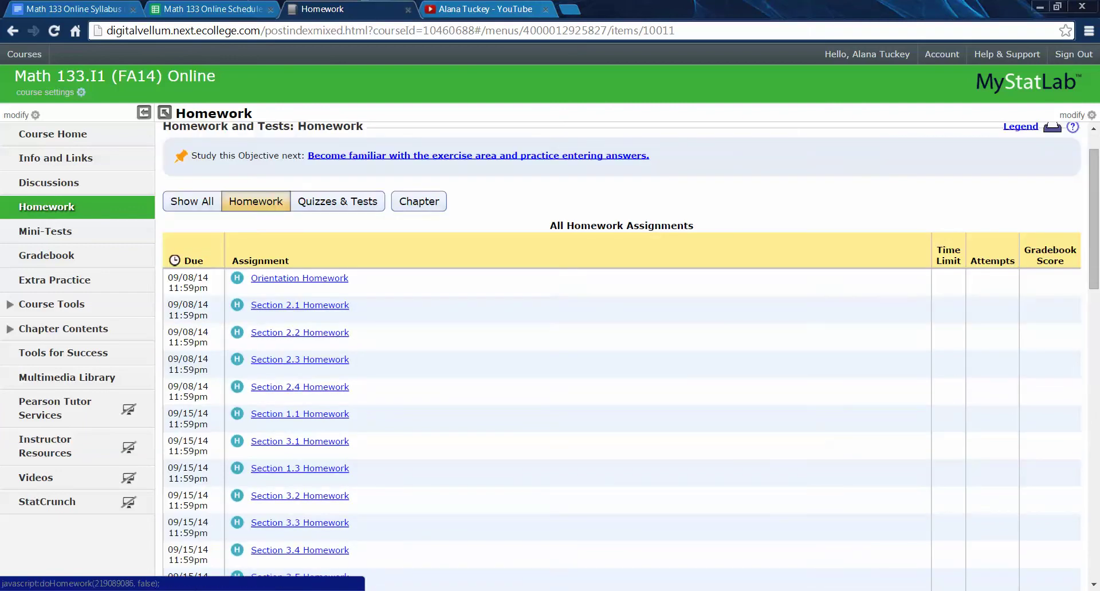
scroll(622, 355, "down", 1)
left_click(300, 366)
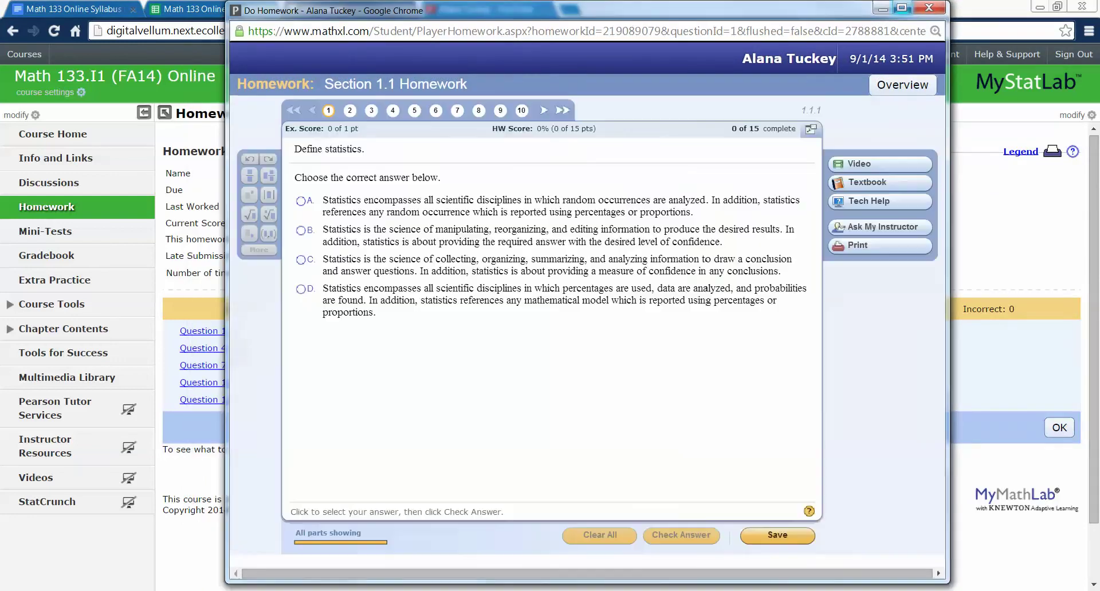
left_click(901, 7)
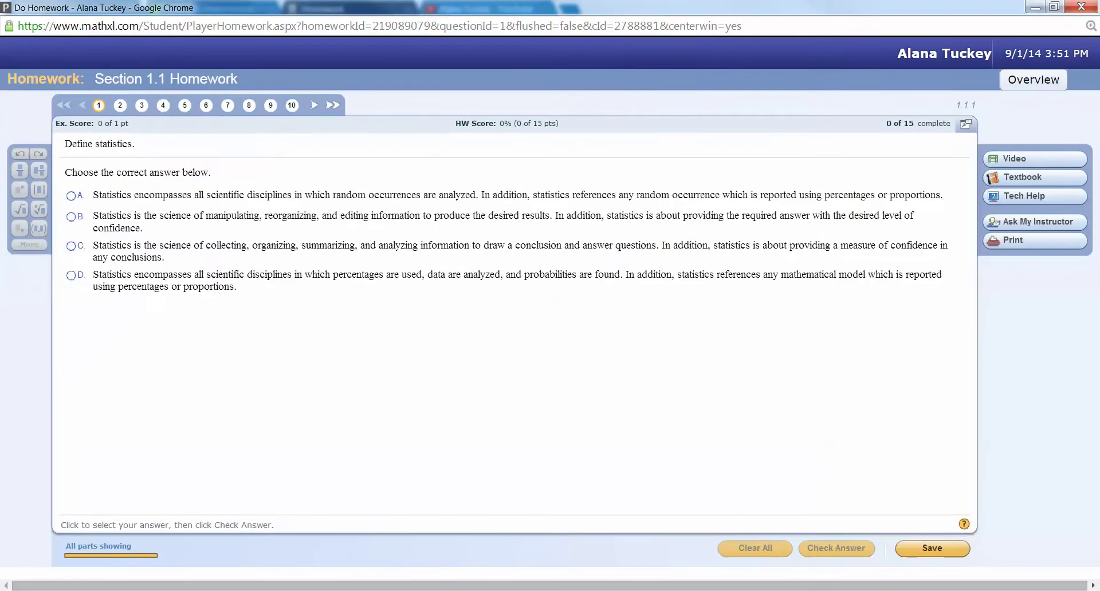
- Answer question 1, "Define statistics", with choice A and submit it through both the first and final check
left_click(71, 196)
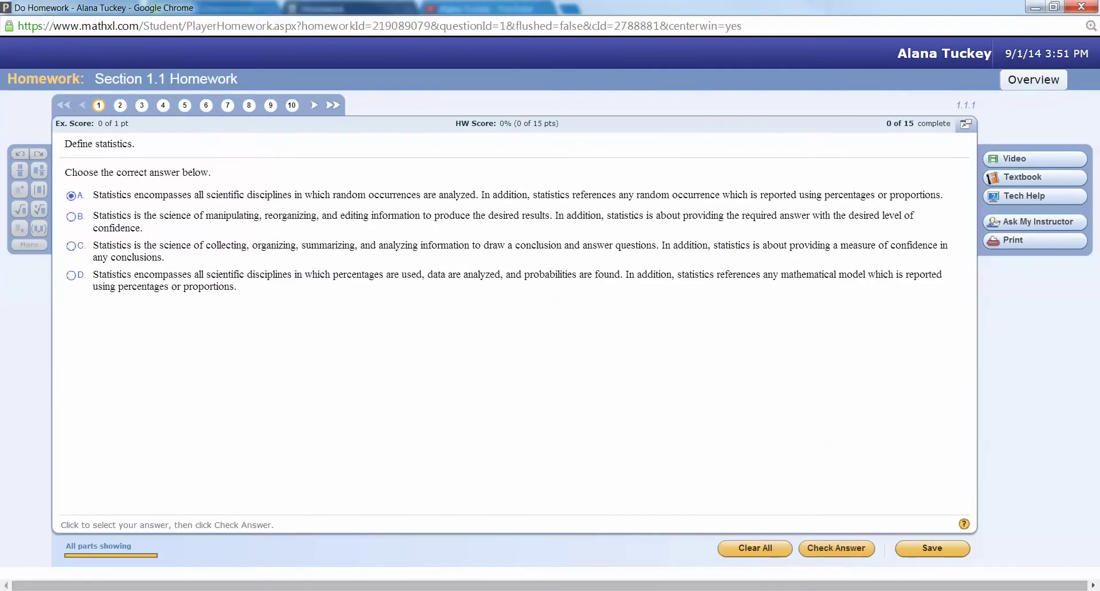
left_click(837, 549)
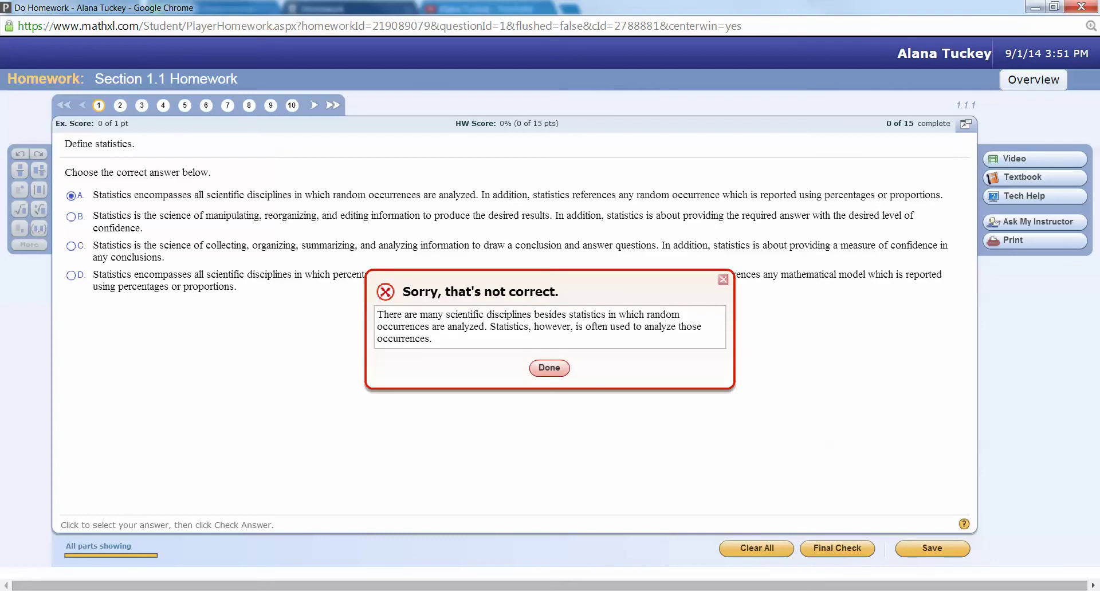
left_click(550, 370)
left_click(836, 548)
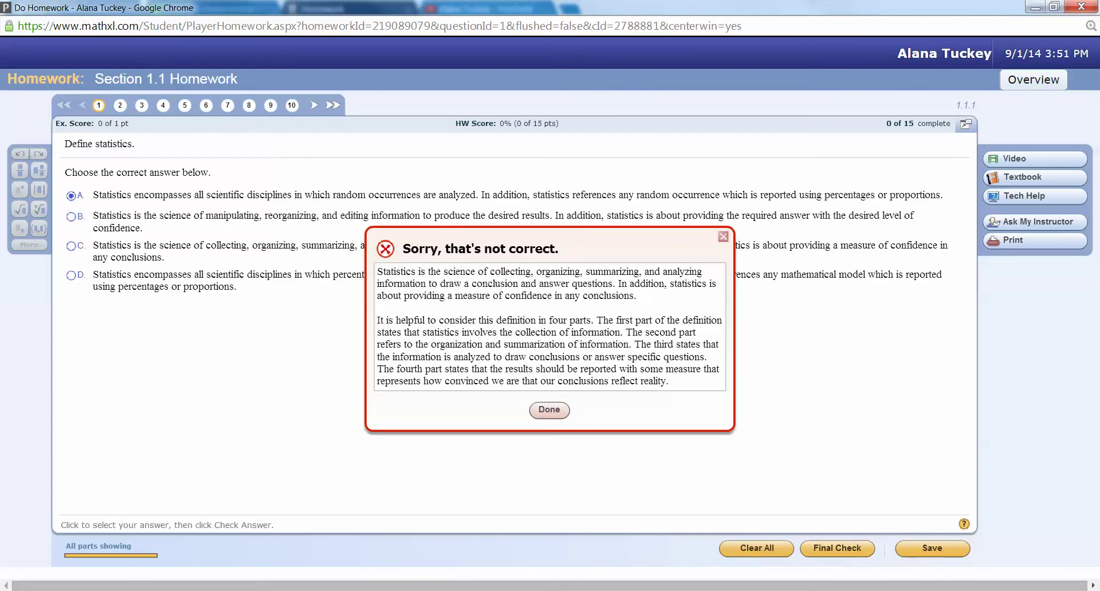
key("Return")
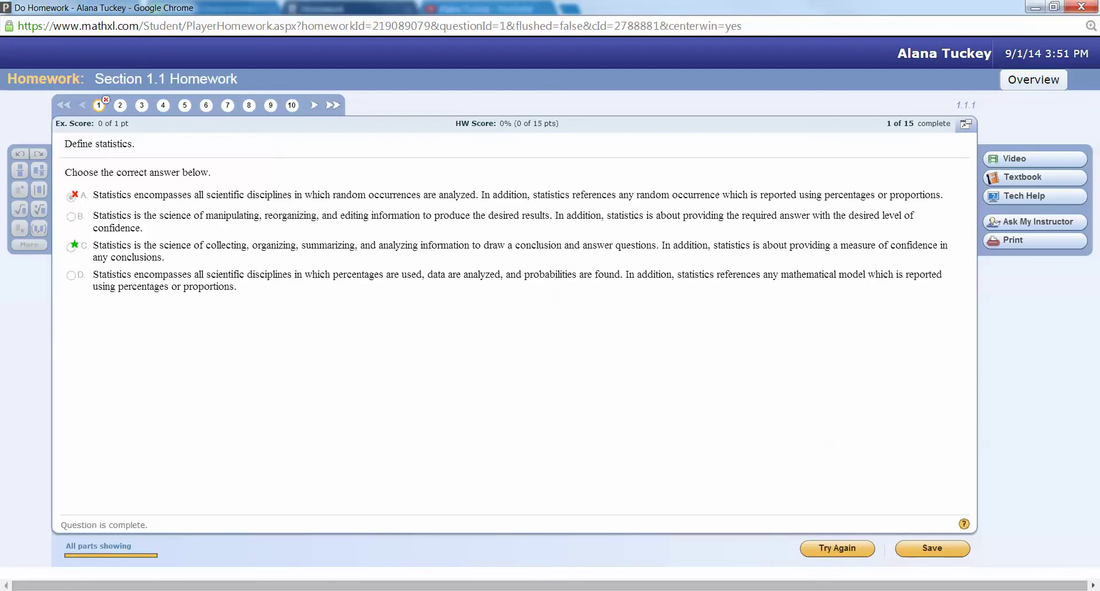
- Retry question 1, checking choice B first and submitting choice D in the final check
left_click(837, 549)
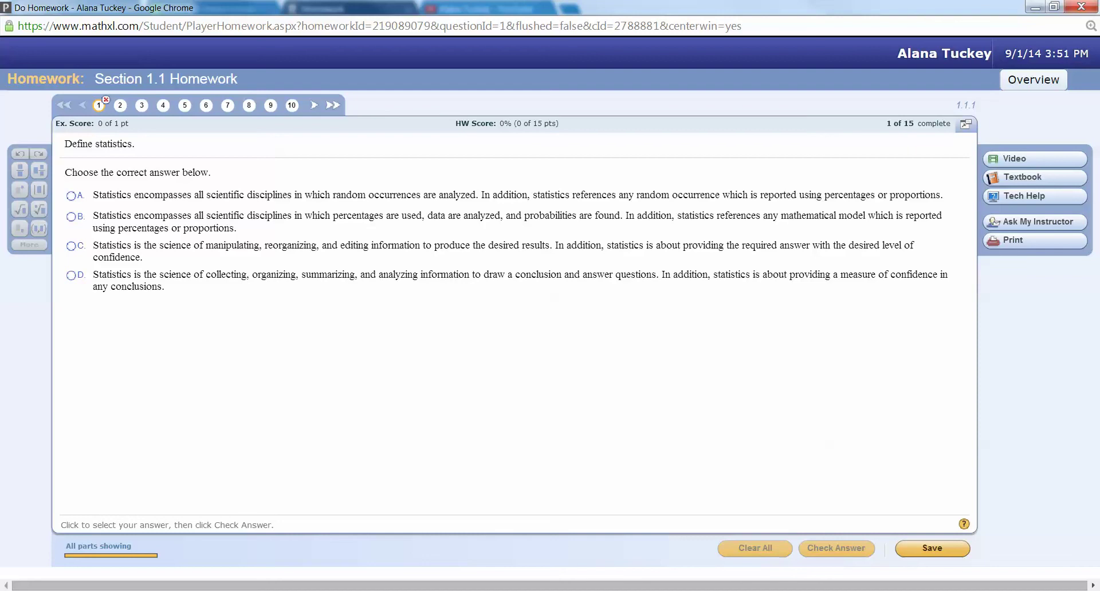
left_click(71, 218)
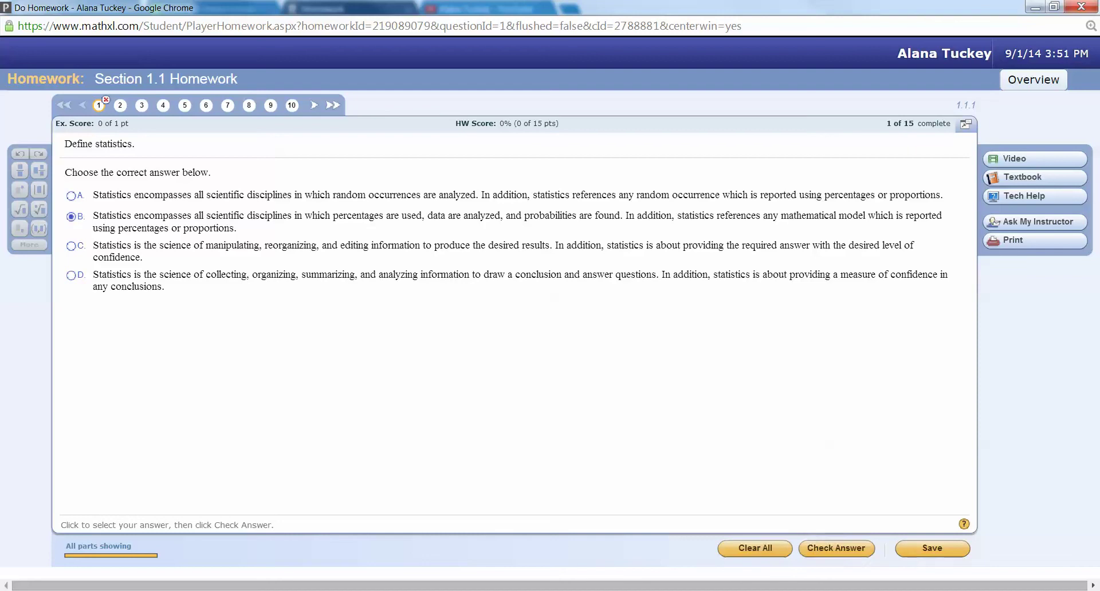
left_click(836, 549)
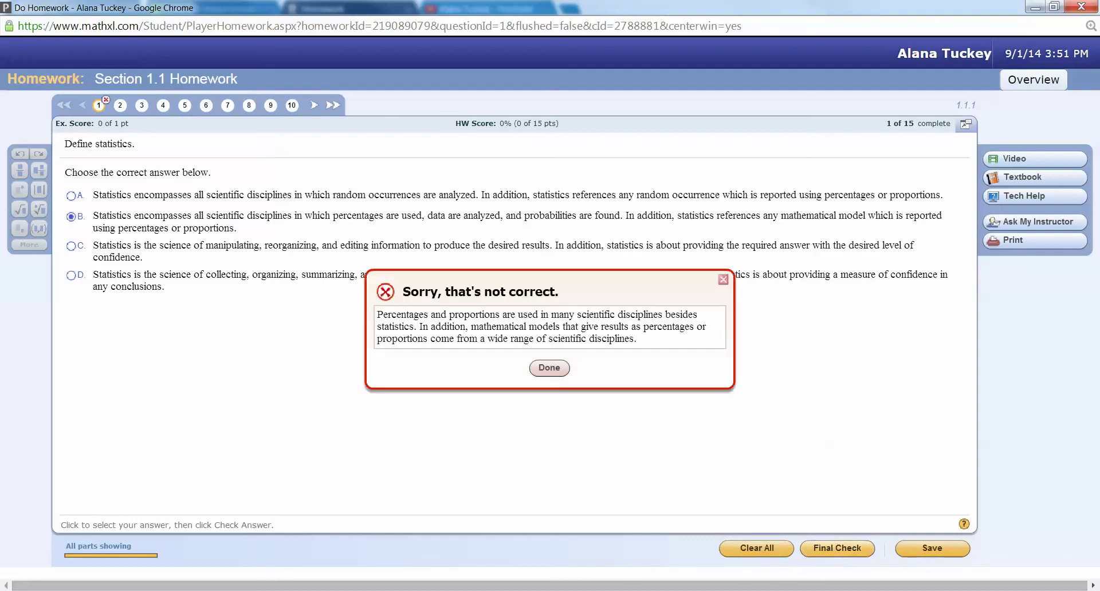
left_click(549, 368)
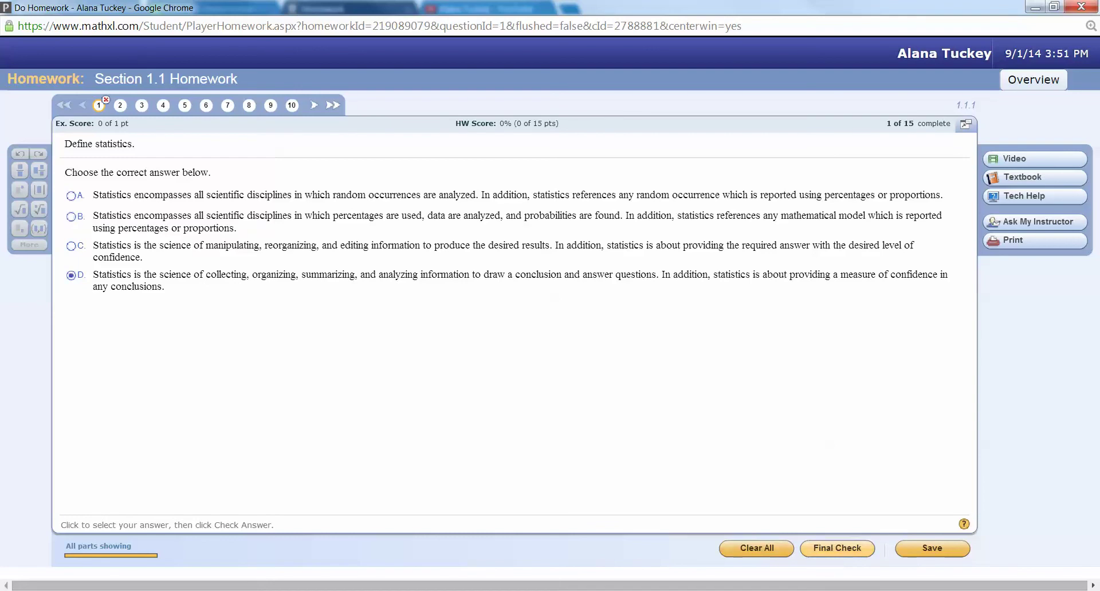
left_click(836, 548)
left_click(548, 410)
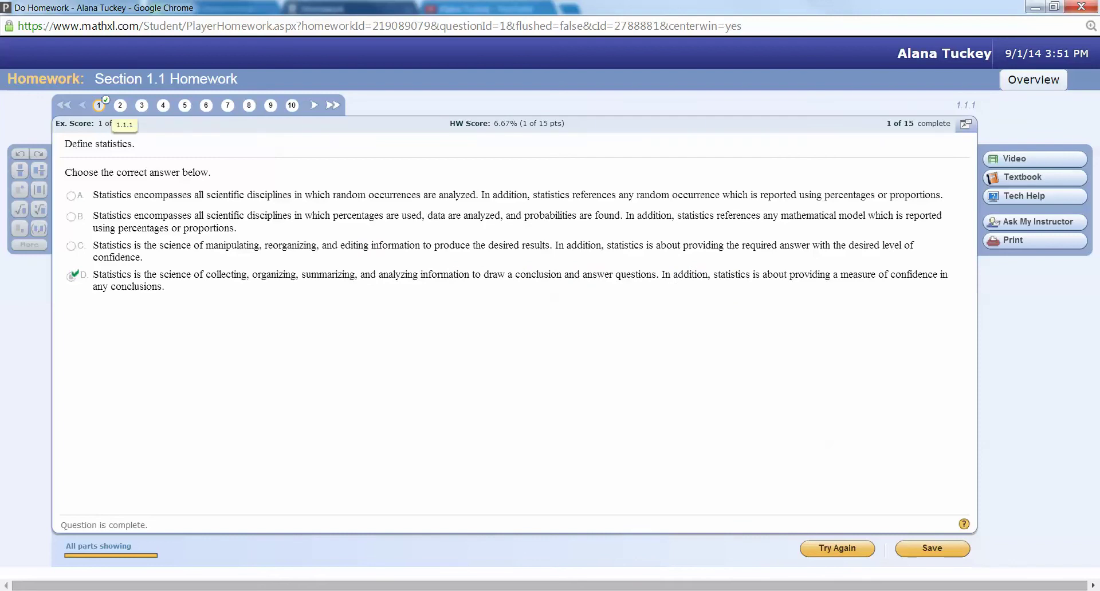
- Look through questions 2 to 5 of Section 1.1 Homework, view question 4's answer choices, and save and exit the assignment
left_click(98, 105)
left_click(120, 105)
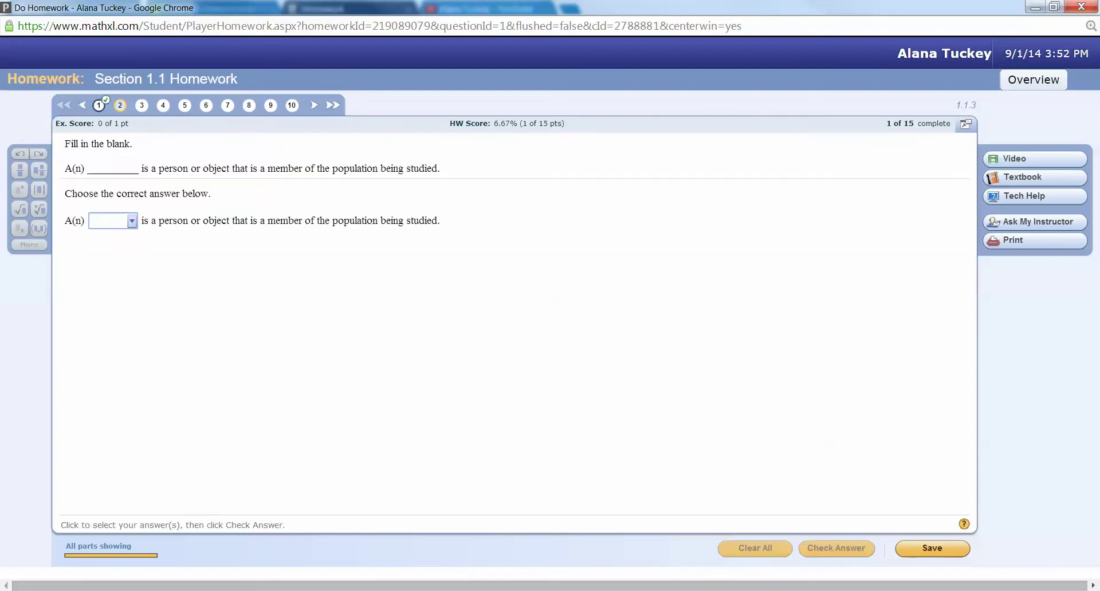
left_click(184, 105)
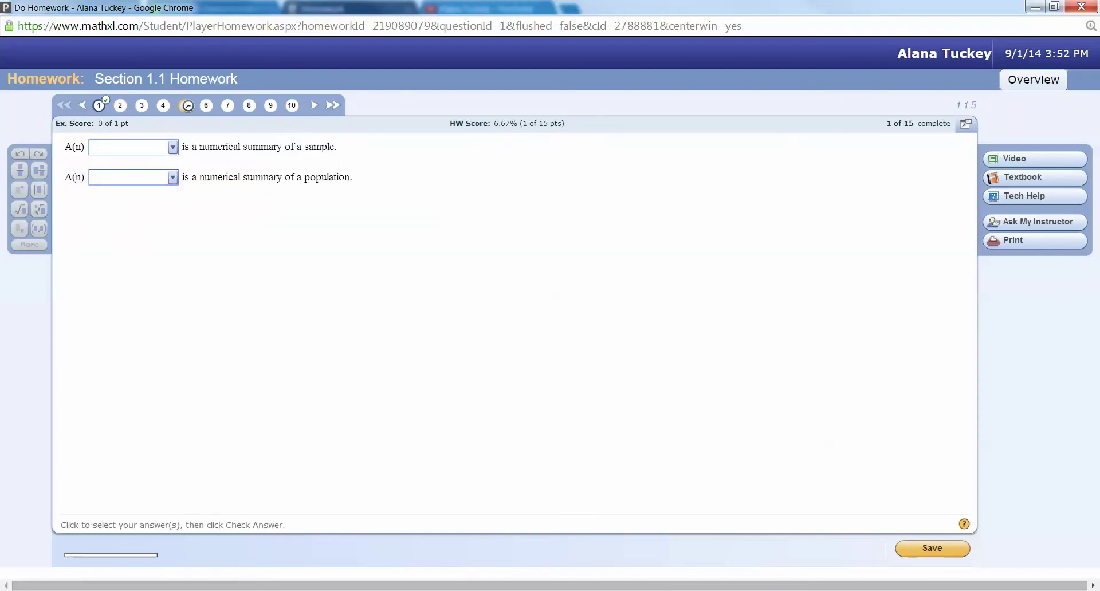
left_click(162, 104)
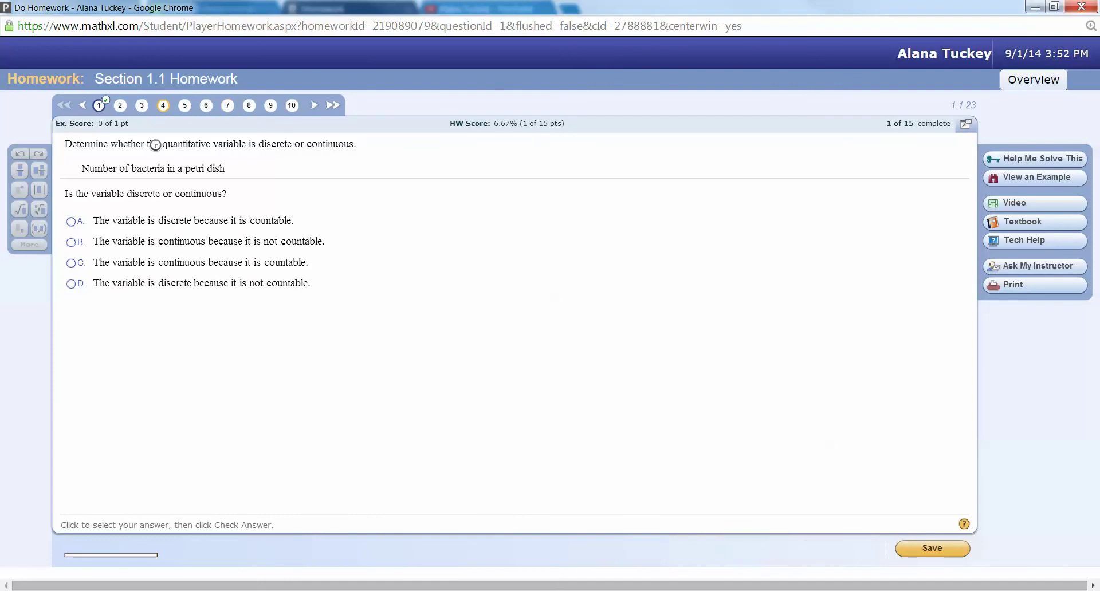
left_click(114, 221)
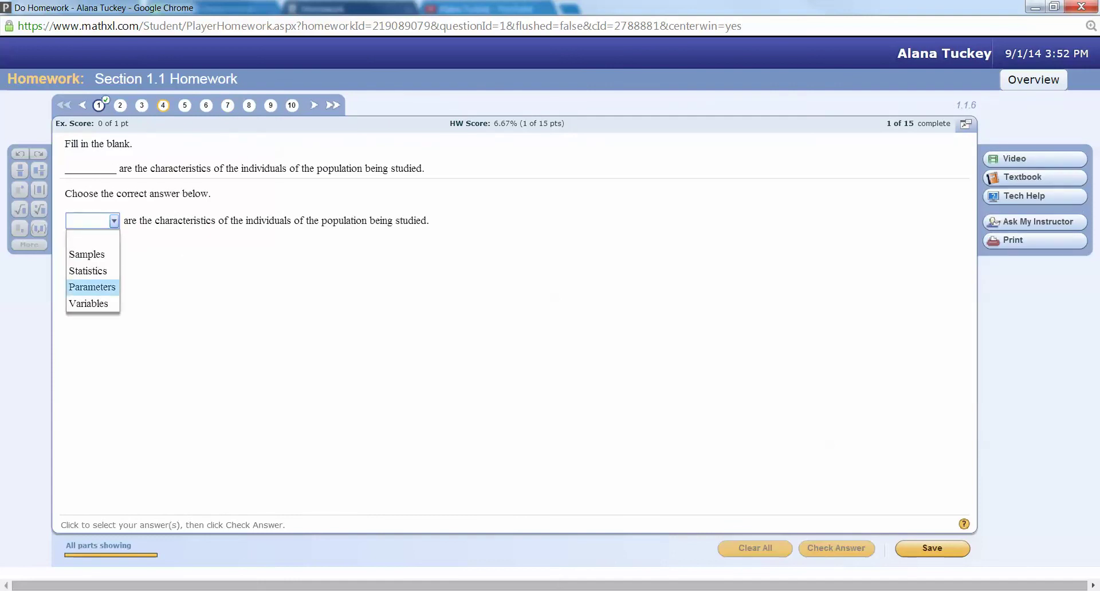
key("Escape")
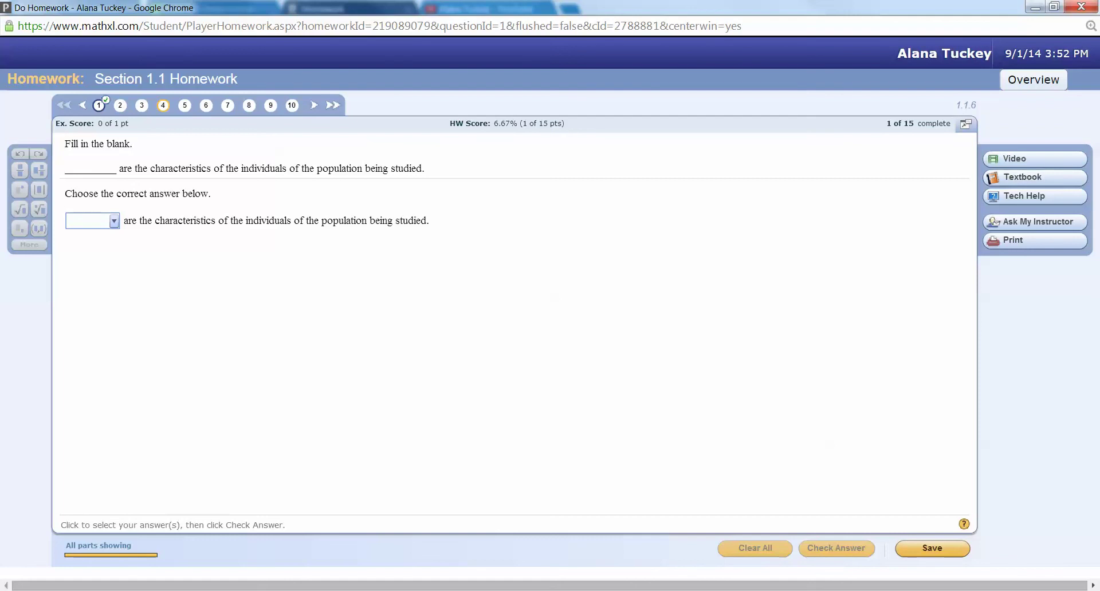
left_click(932, 549)
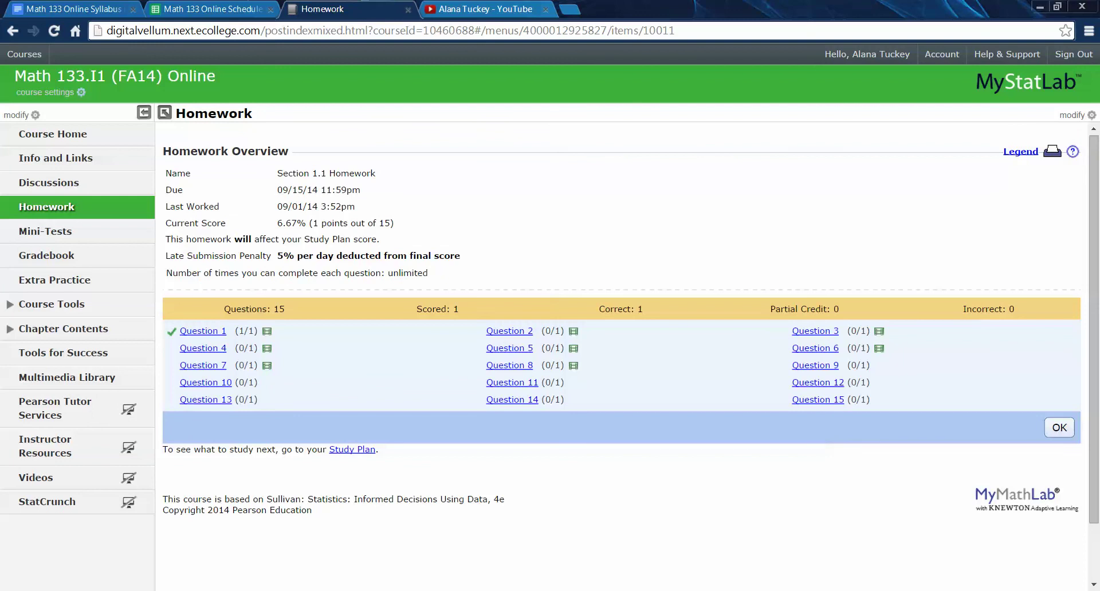
- Review the current score in the Section 1.1 Homework overview, return to the homework list and reveal that assignment's gradebook score
triple_click(195, 223)
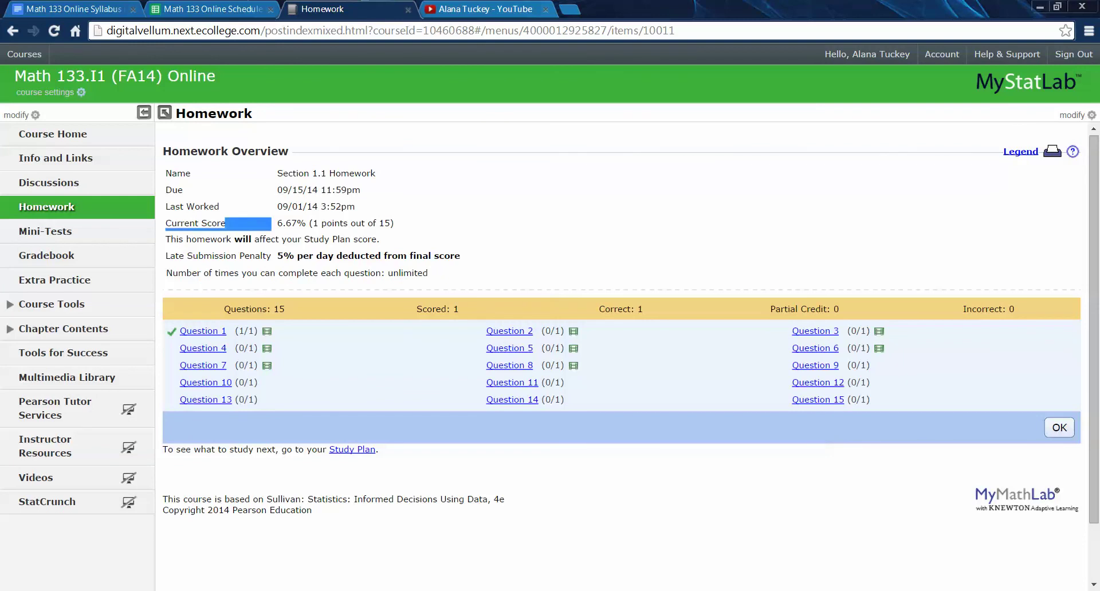
left_click_drag(306, 223, 221, 207)
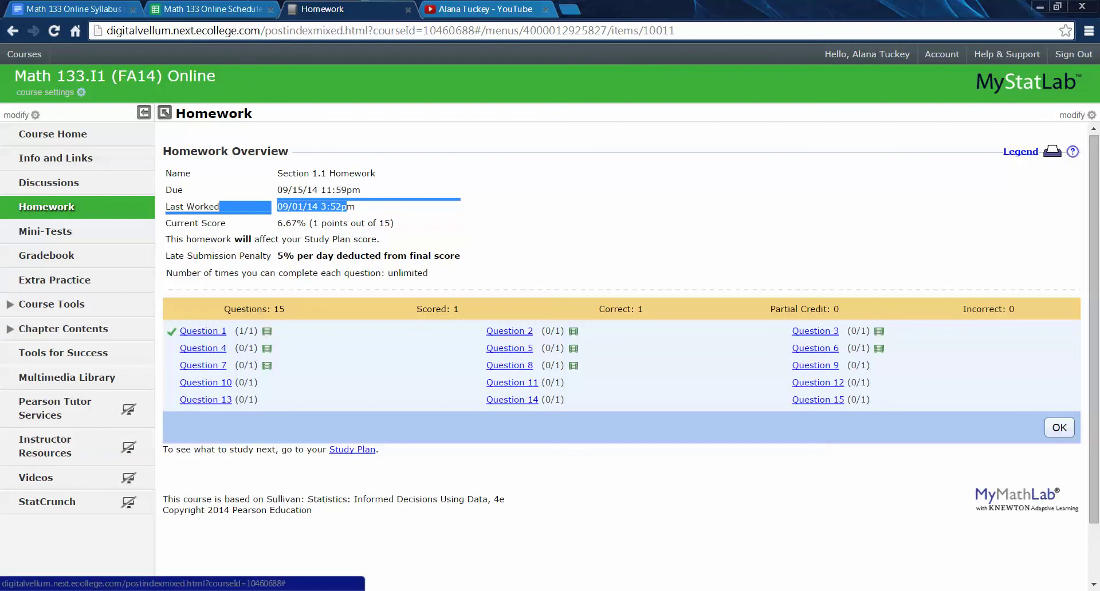
left_click(58, 207)
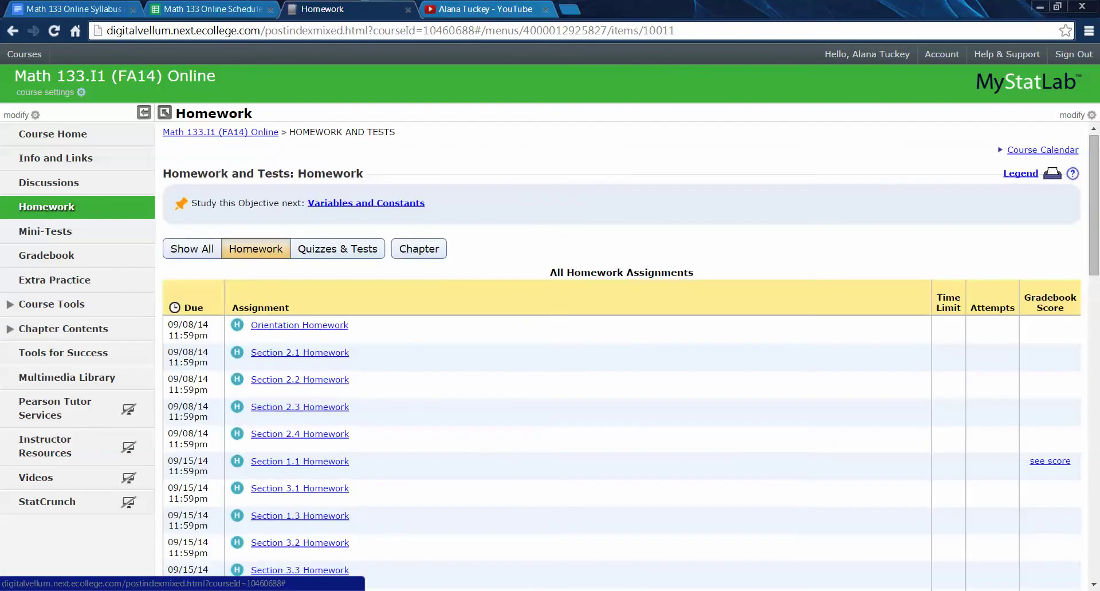
scroll(621, 349, "down", 5)
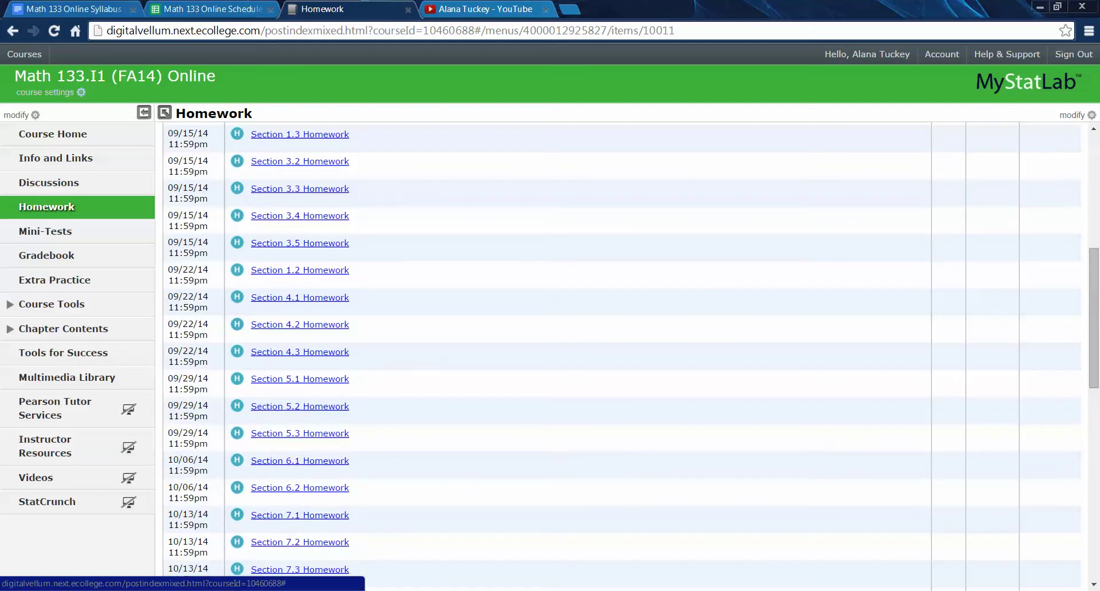
scroll(622, 349, "up", 1)
scroll(1049, 223, "up", 1)
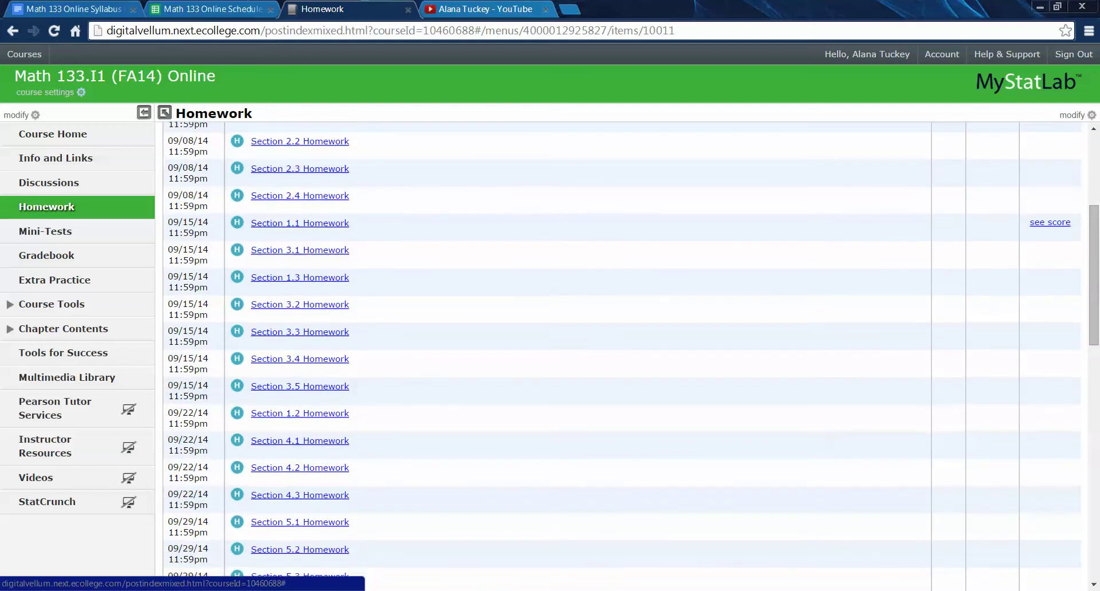
left_click(1050, 223)
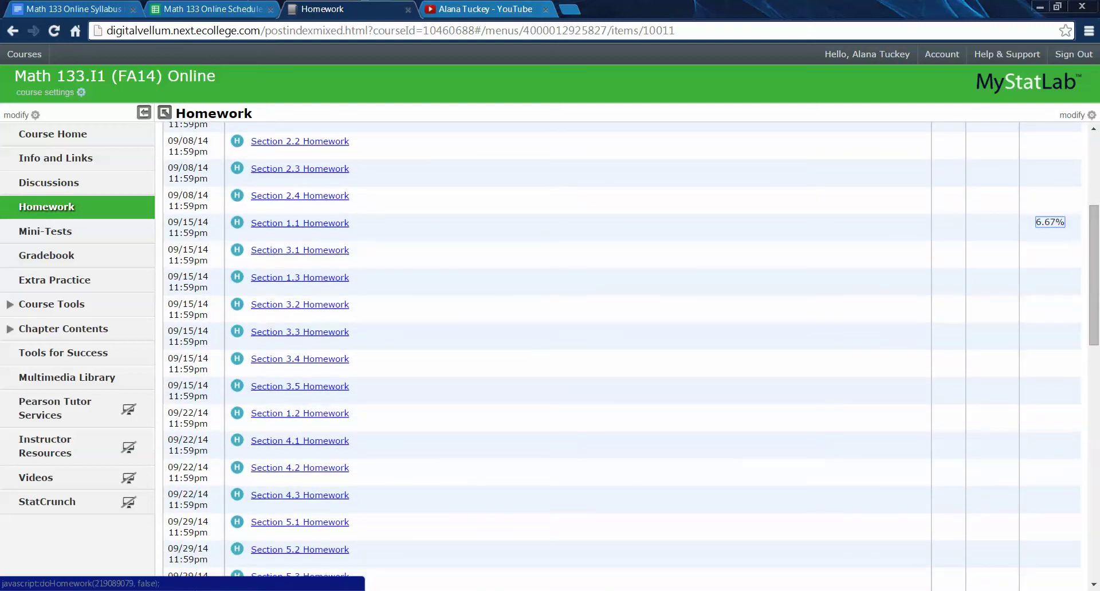
- Open Section 4.1 Homework at question 9 in a maximized window and move between questions 11 and 2
left_click(299, 223)
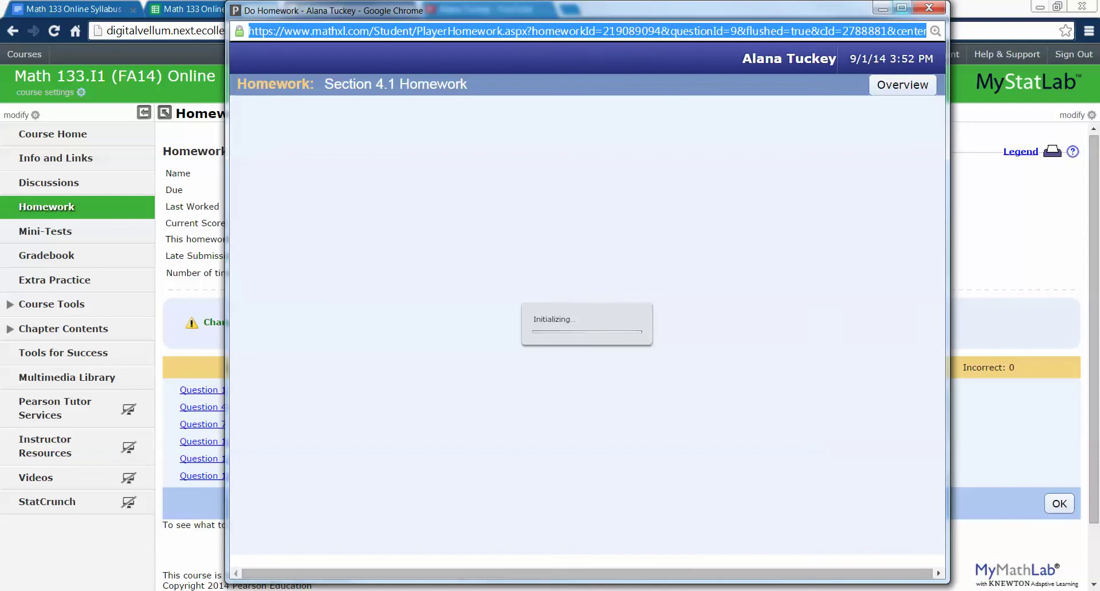
left_click(901, 7)
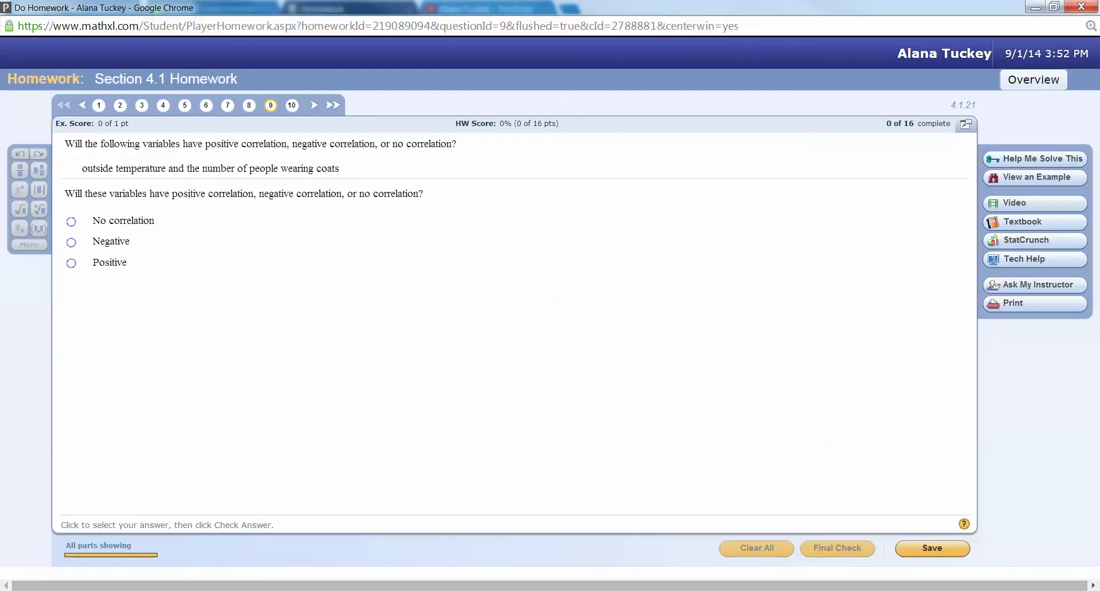
left_click(292, 106)
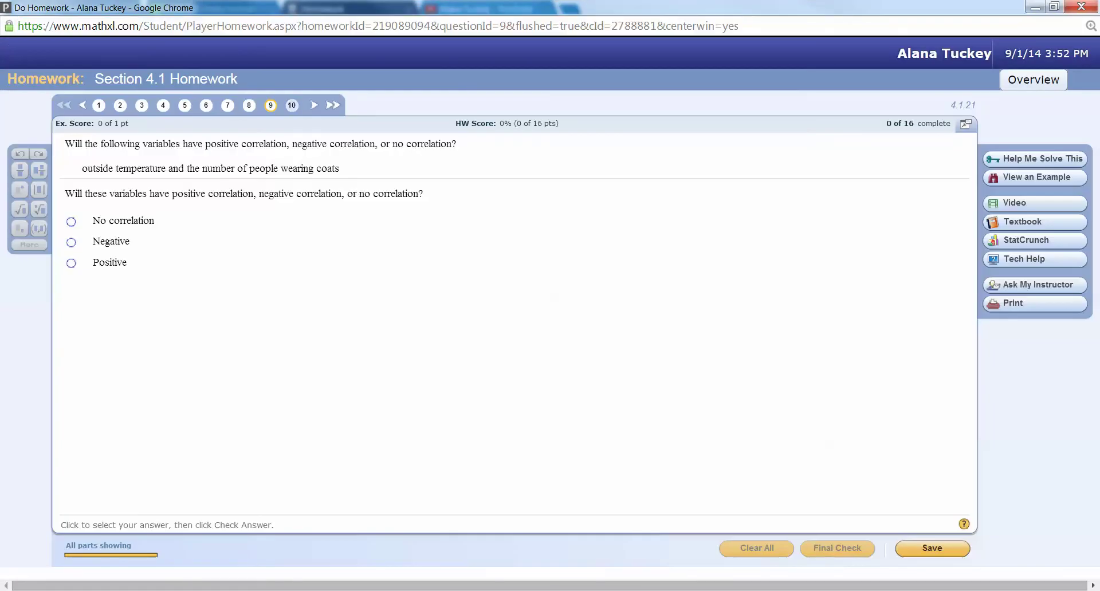
left_click(314, 105)
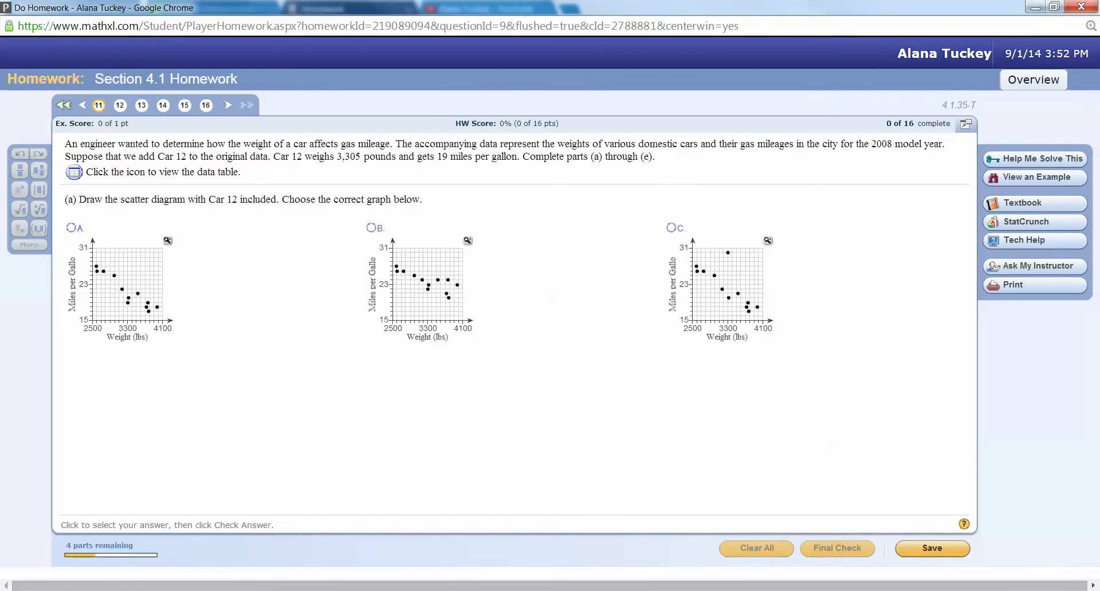
left_click(65, 105)
left_click(124, 105)
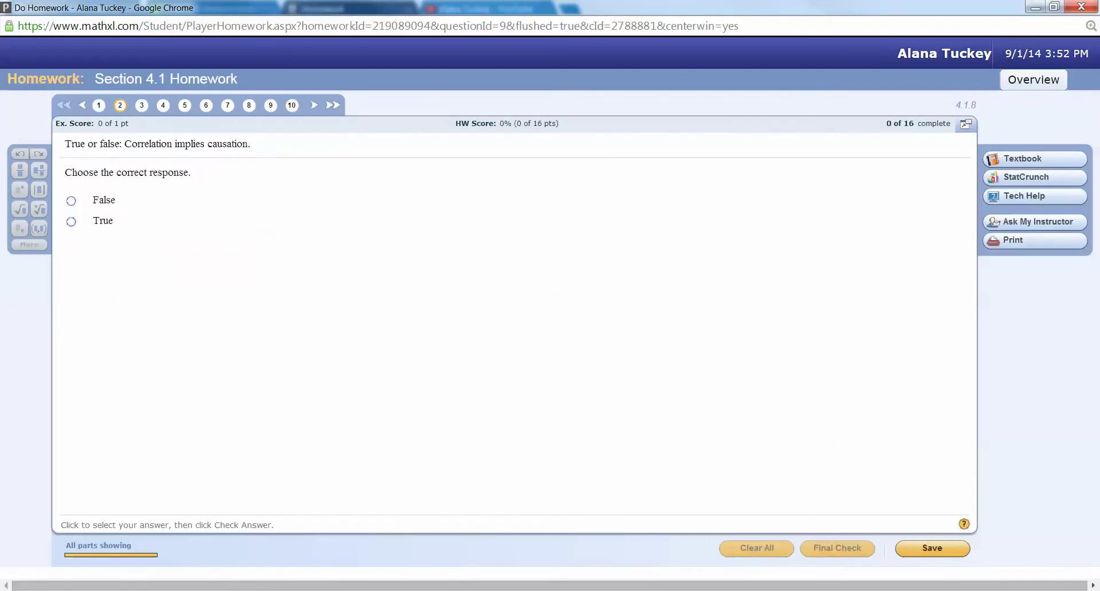
left_click(333, 105)
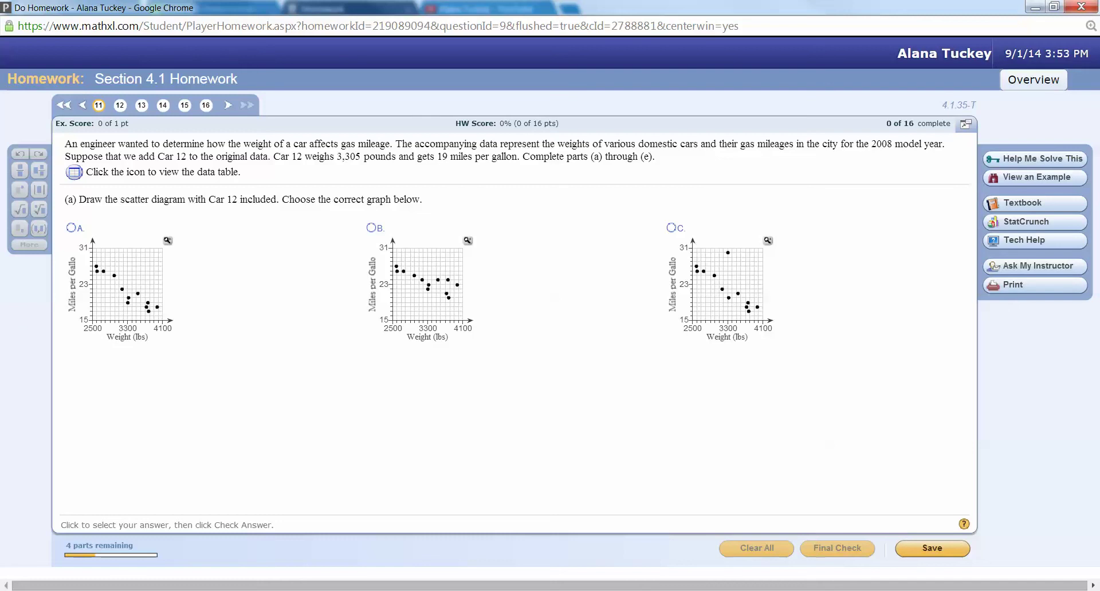
- Look through questions 2, 4, 6, 7 and 9 of Section 4.1 Homework, finishing on question 9
left_click(83, 105)
left_click(141, 105)
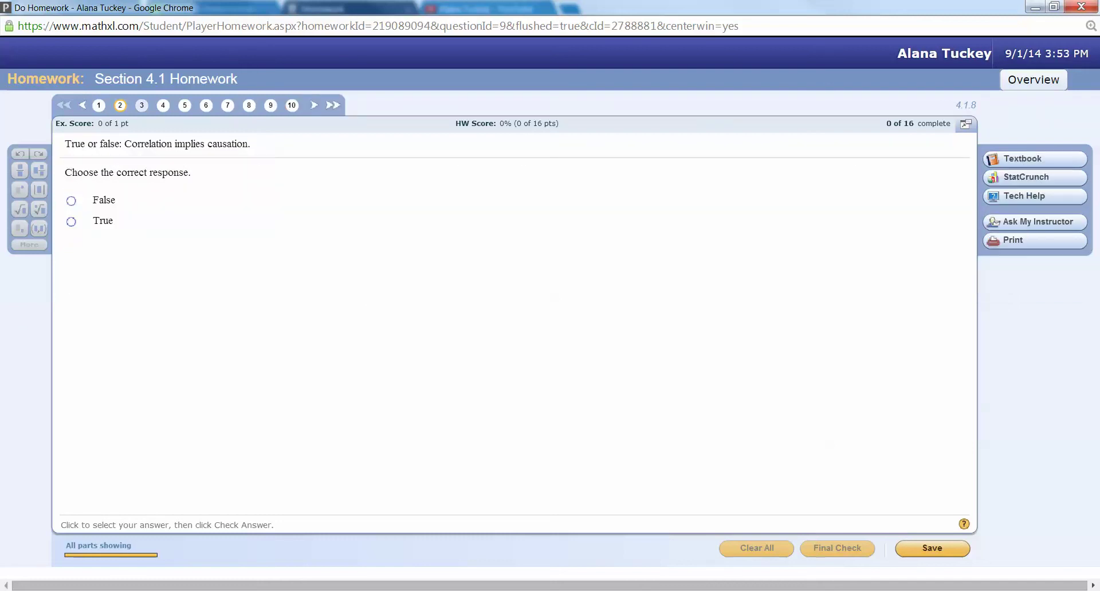
left_click(166, 104)
left_click(184, 105)
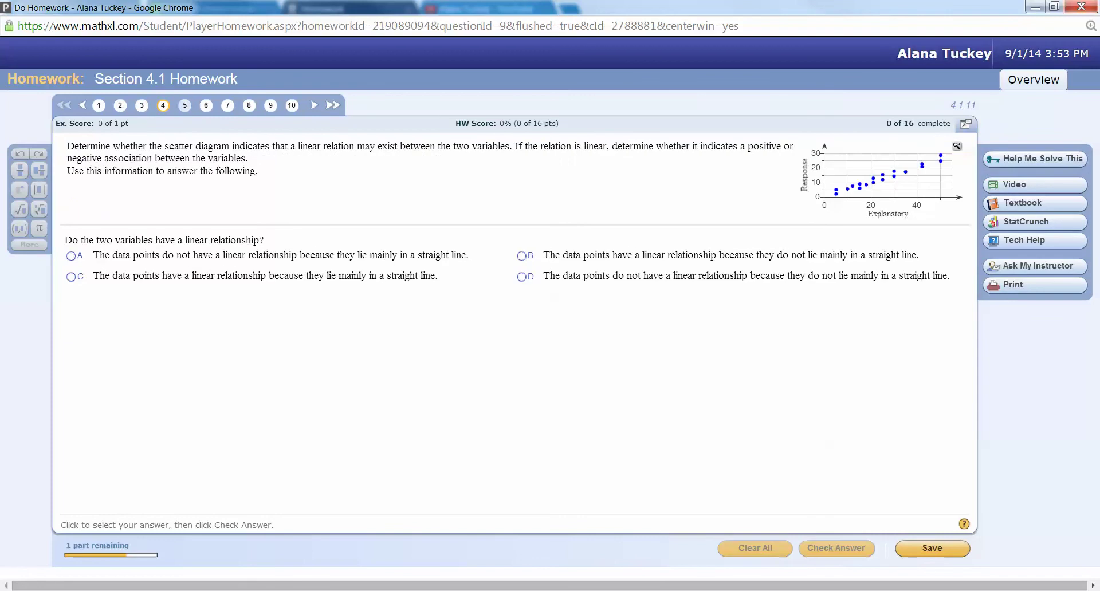
left_click(206, 105)
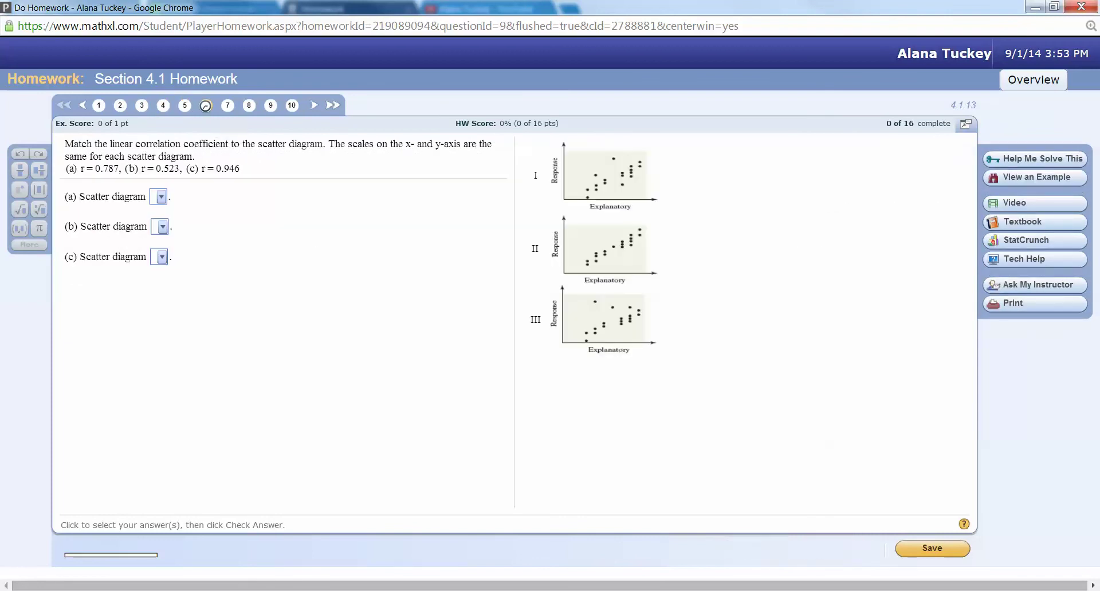
left_click(227, 105)
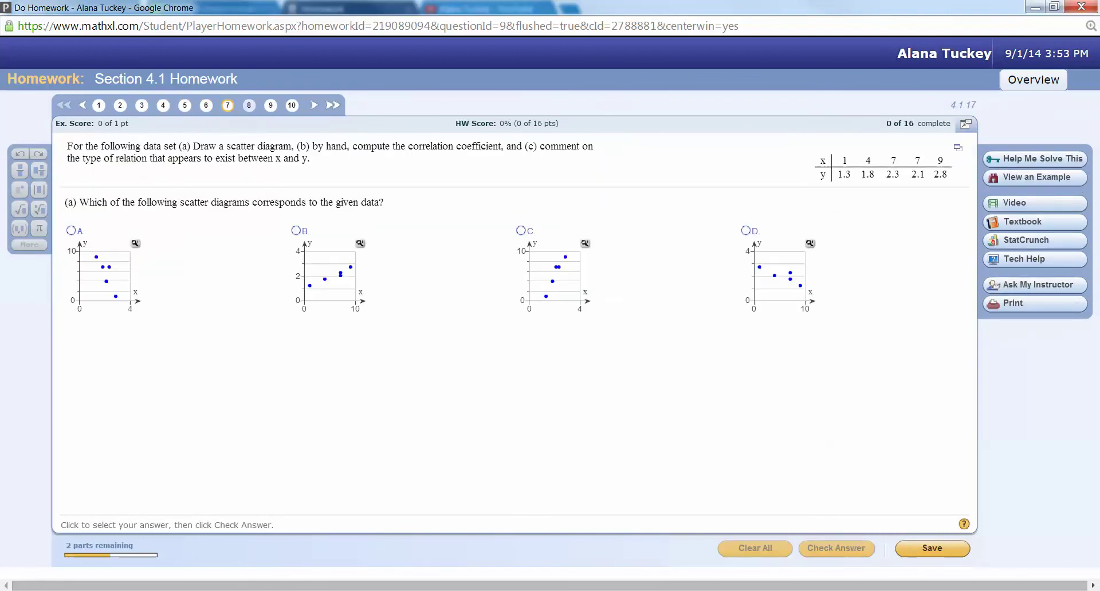
left_click(248, 104)
left_click(270, 104)
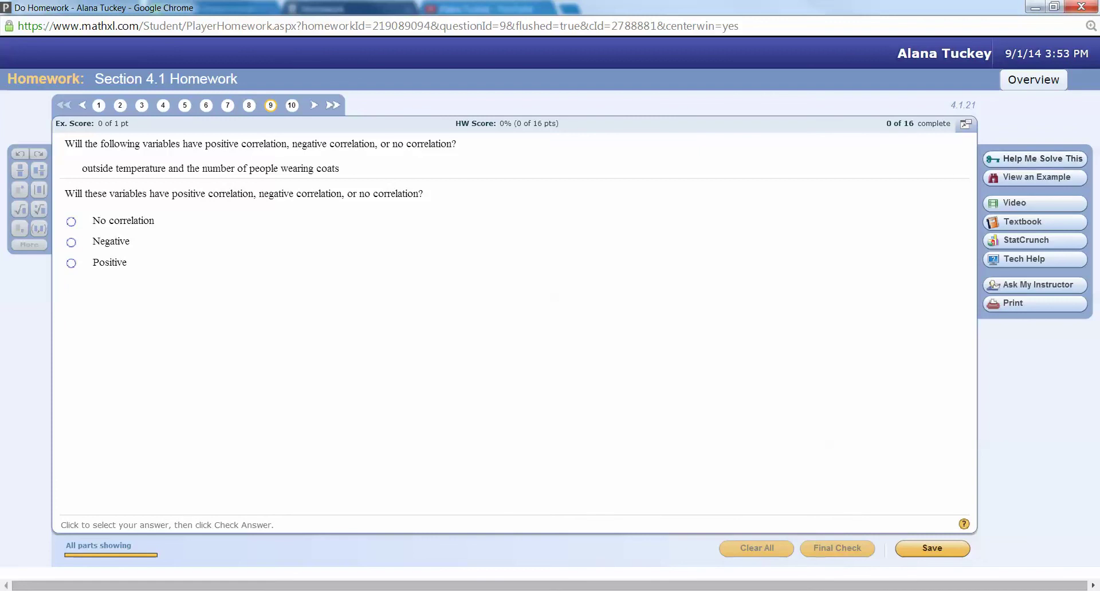
- View the Help Me Solve This walkthrough for question 9, advance it to its practice question and close it
left_click(1011, 159)
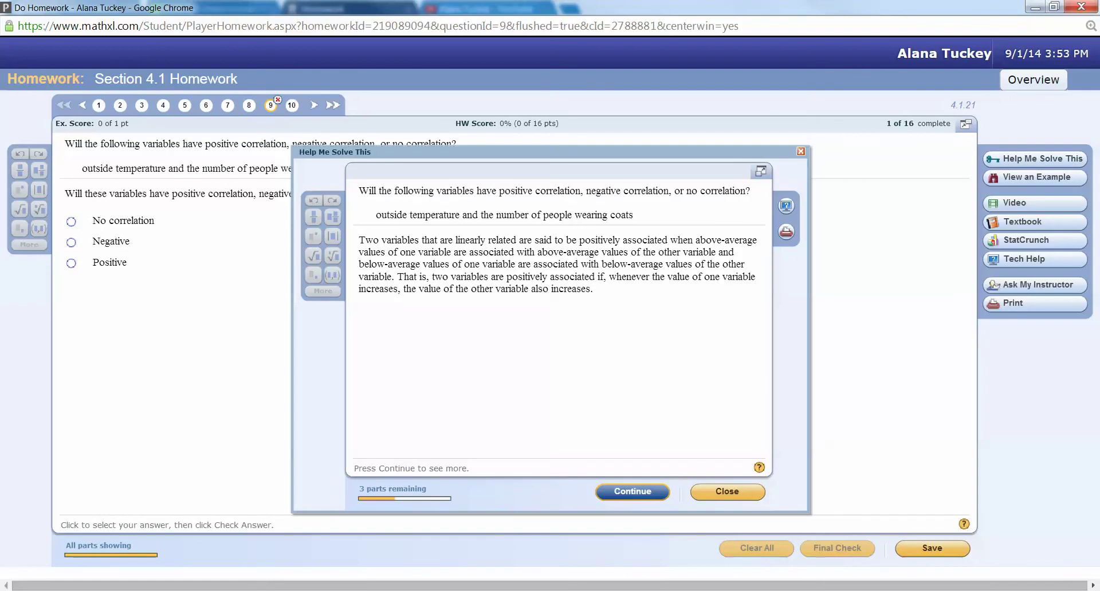
left_click(633, 491)
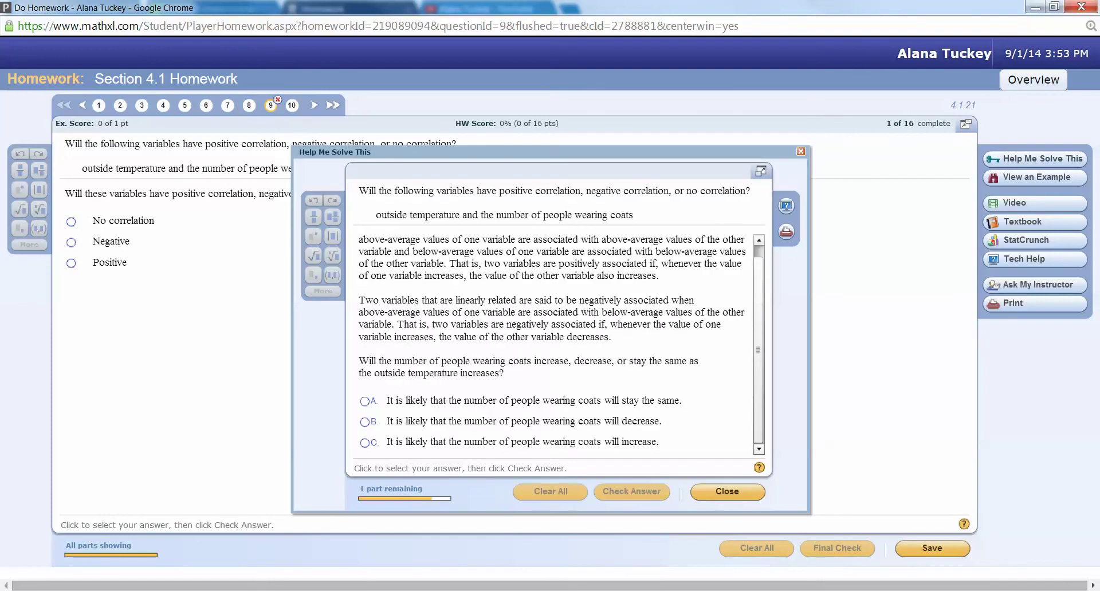
left_click(727, 491)
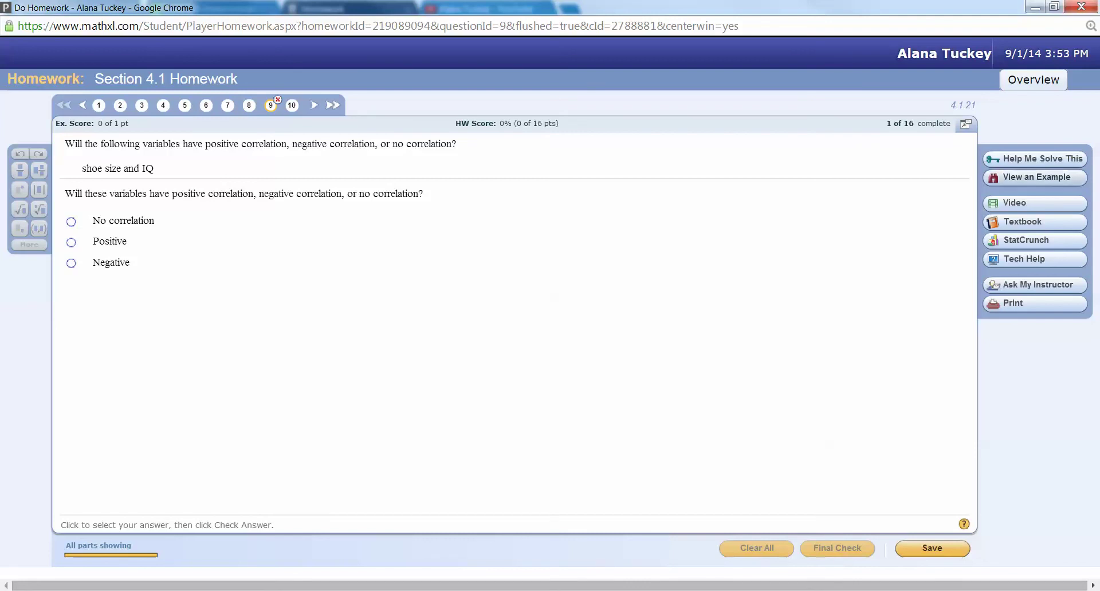
- View the complete worked example for question 9 and close it, and view the Section 4.1 textbook page and minimize its window
left_click(1037, 177)
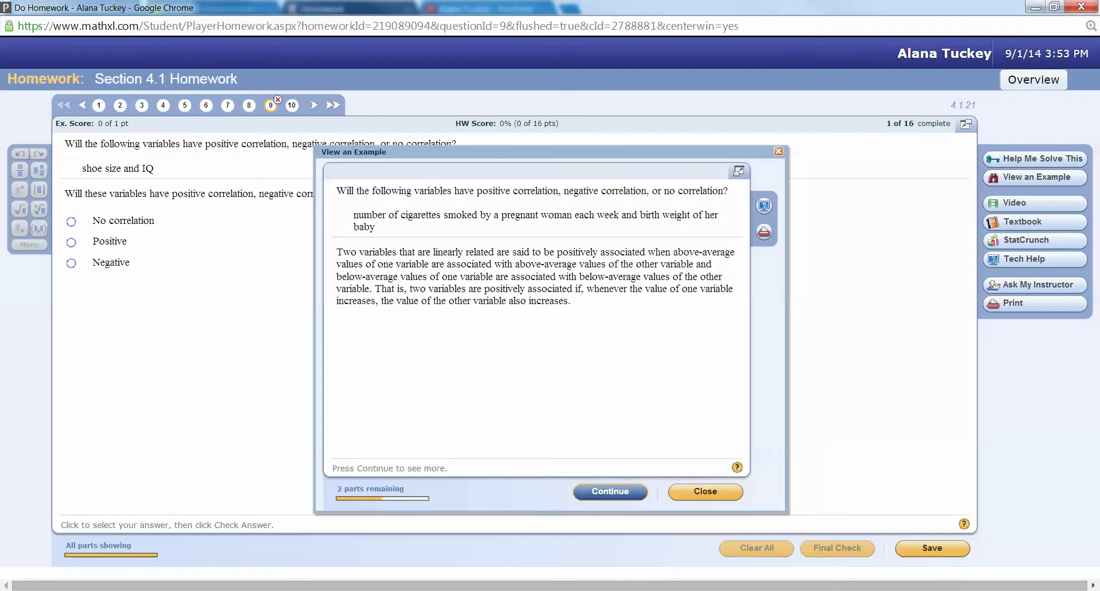
left_click(610, 492)
left_click(610, 491)
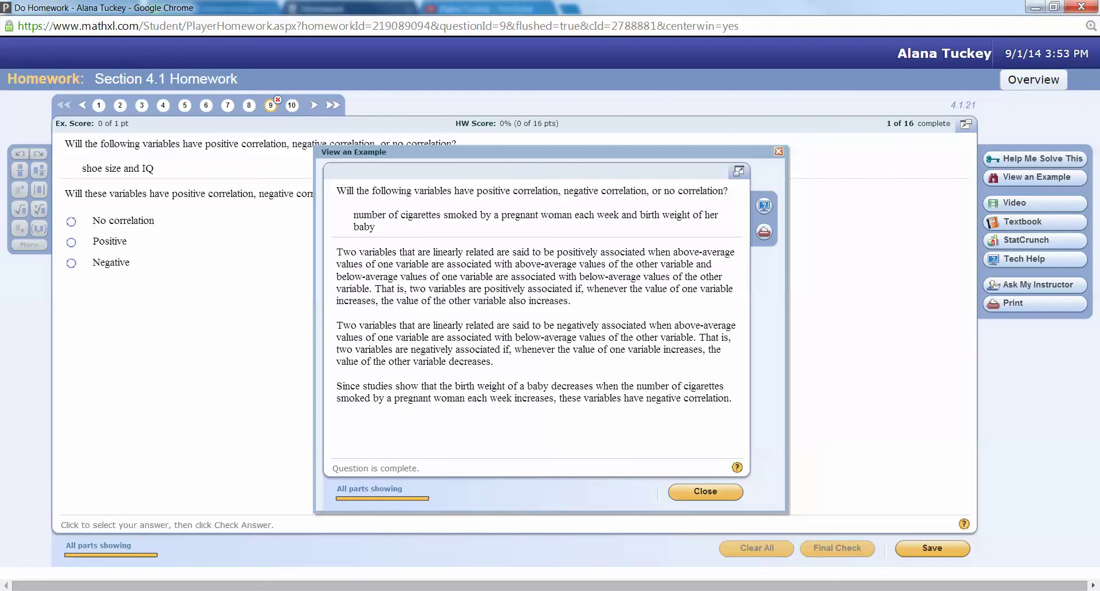
left_click(705, 492)
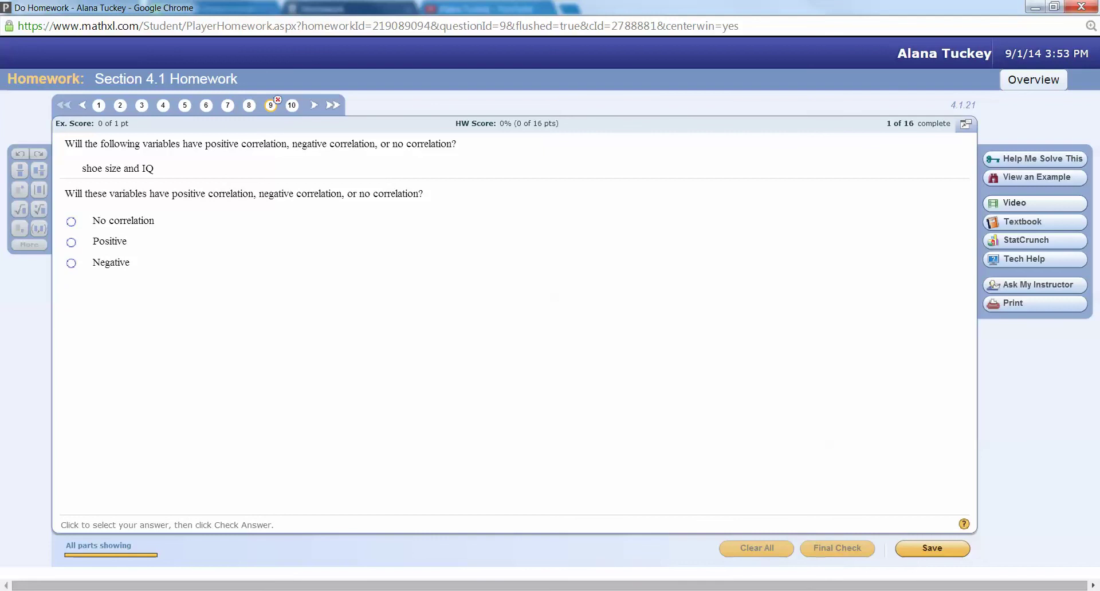
left_click(1022, 221)
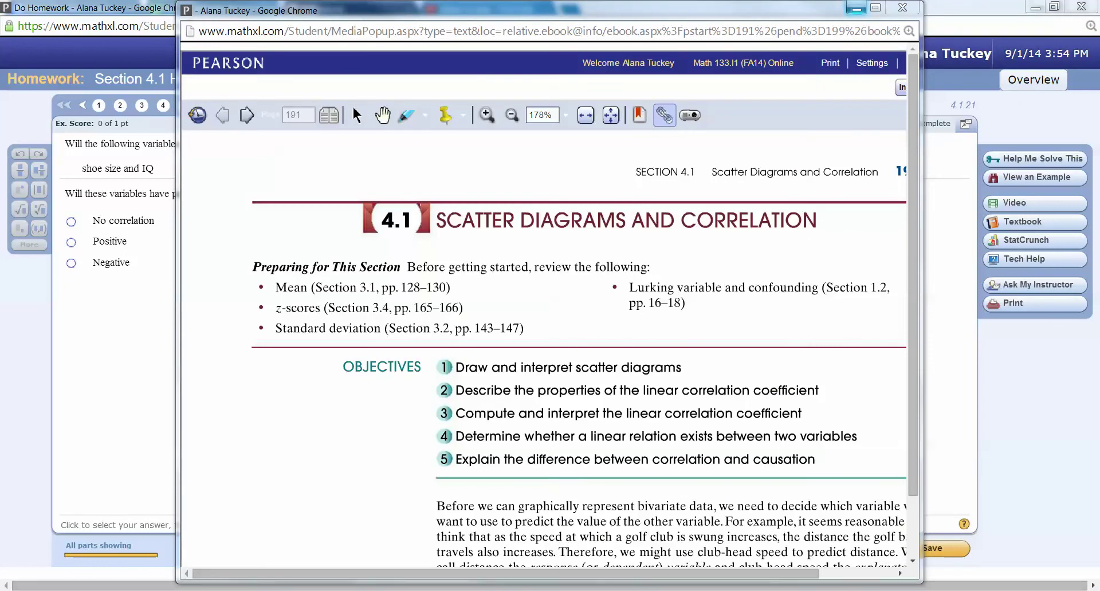
left_click(857, 8)
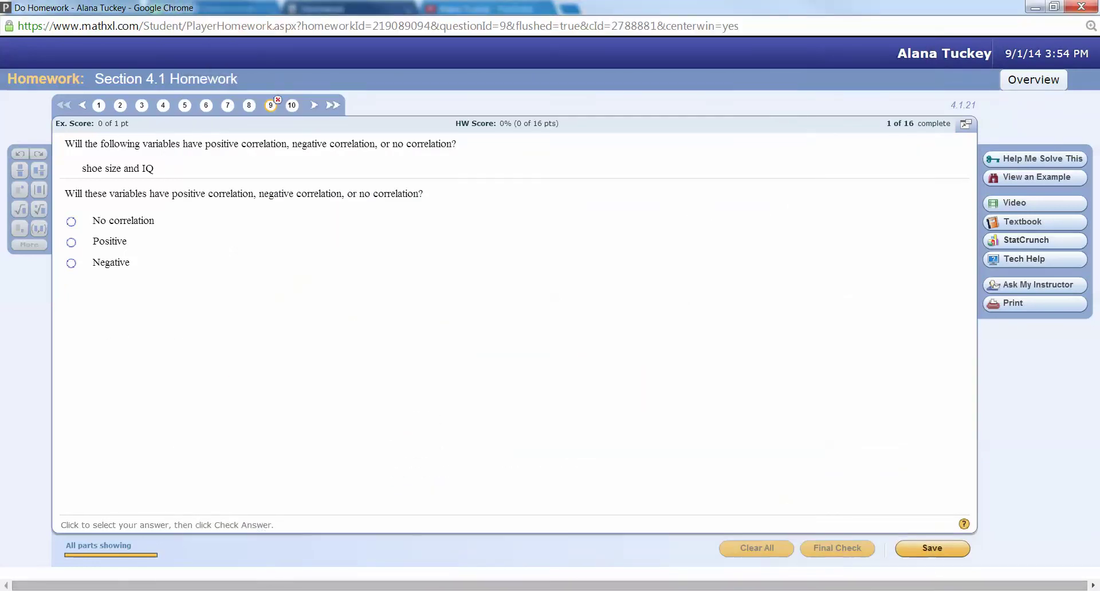
- Open StatCrunch from question 9, point out the first cells of var1 and var2 for data entry, and close it
left_click(1025, 240)
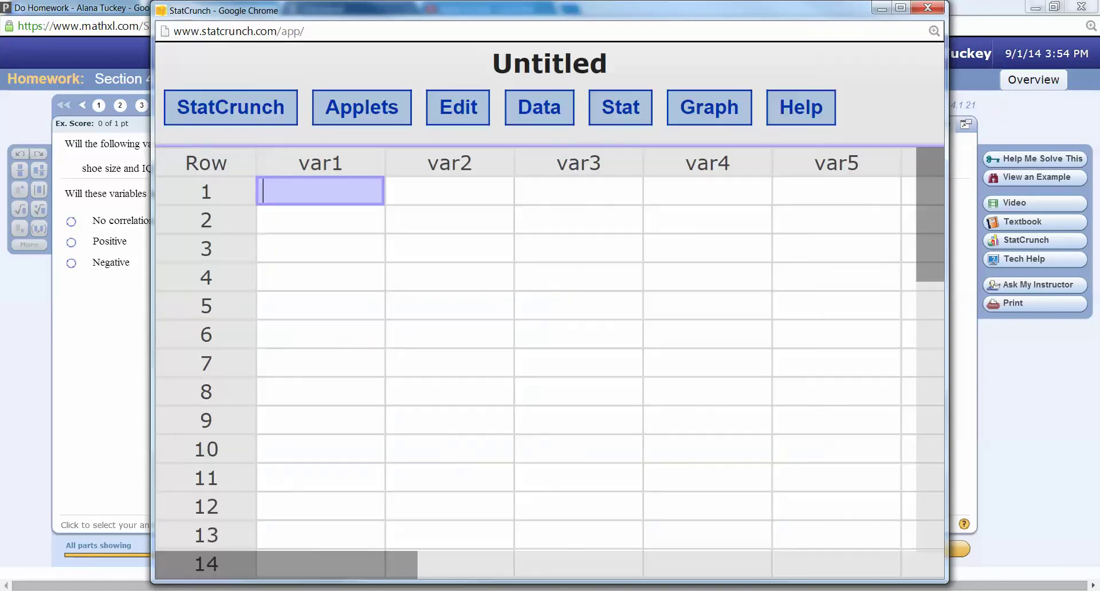
left_click(320, 220)
left_click(450, 249)
left_click(320, 249)
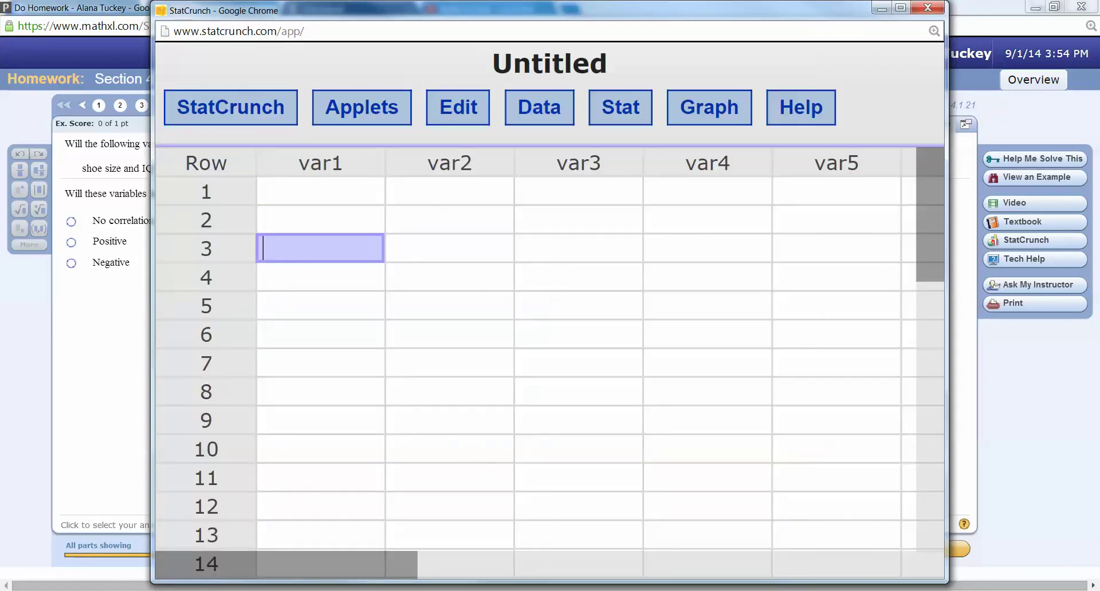
left_click(320, 220)
left_click(449, 220)
left_click(449, 192)
left_click(320, 191)
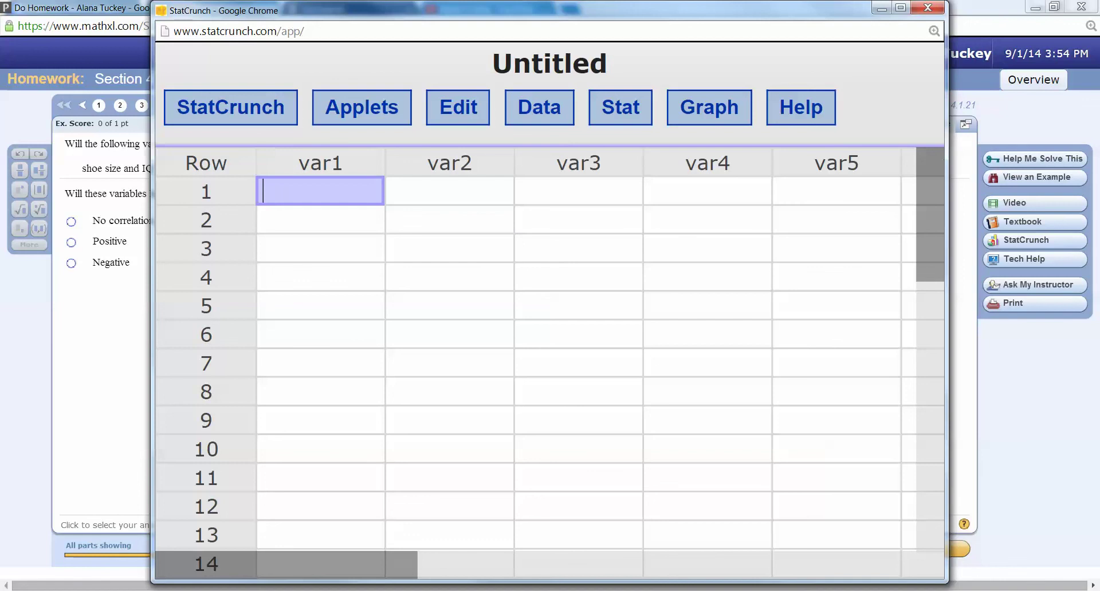
left_click(321, 220)
left_click(928, 7)
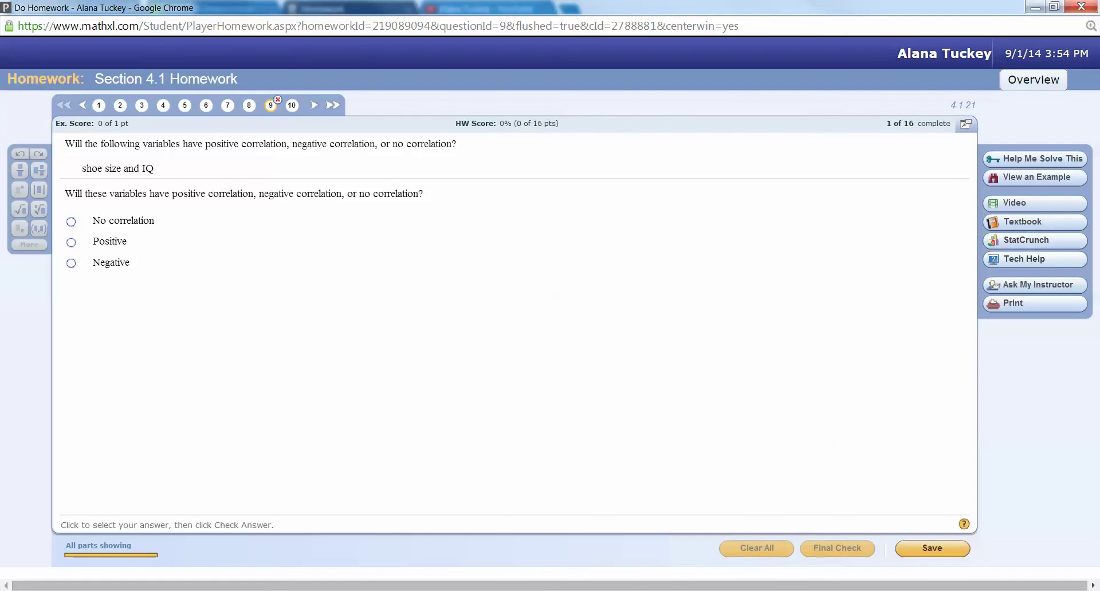
- Open the Tech Help tutorials for the TI - Graphing Calculator and look through the list of videos
left_click(1024, 259)
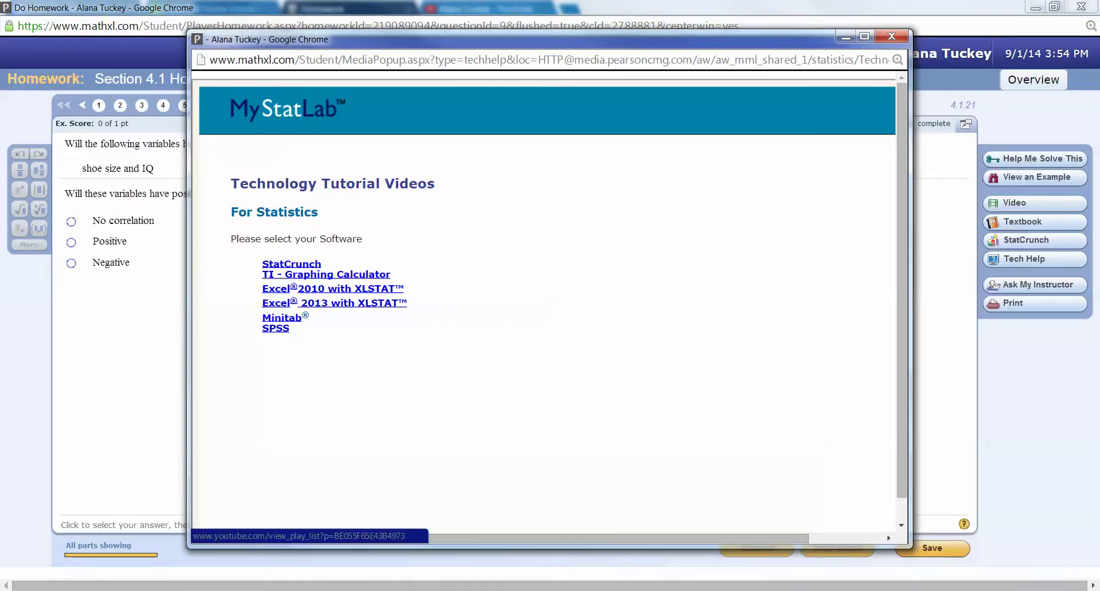
left_click(326, 274)
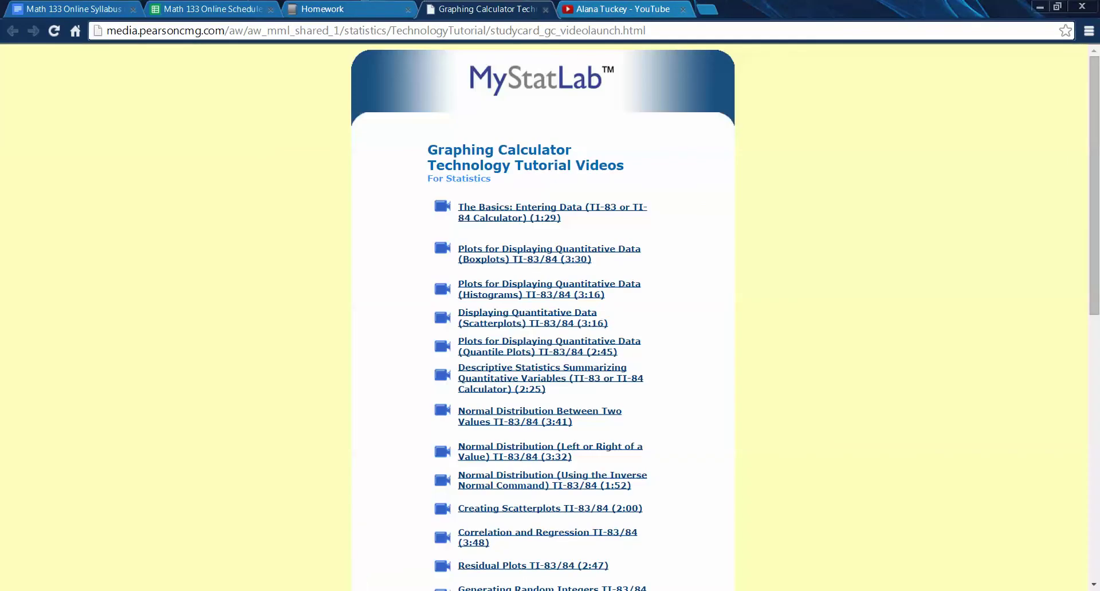
scroll(441, 459, "down", 5)
scroll(441, 460, "up", 5)
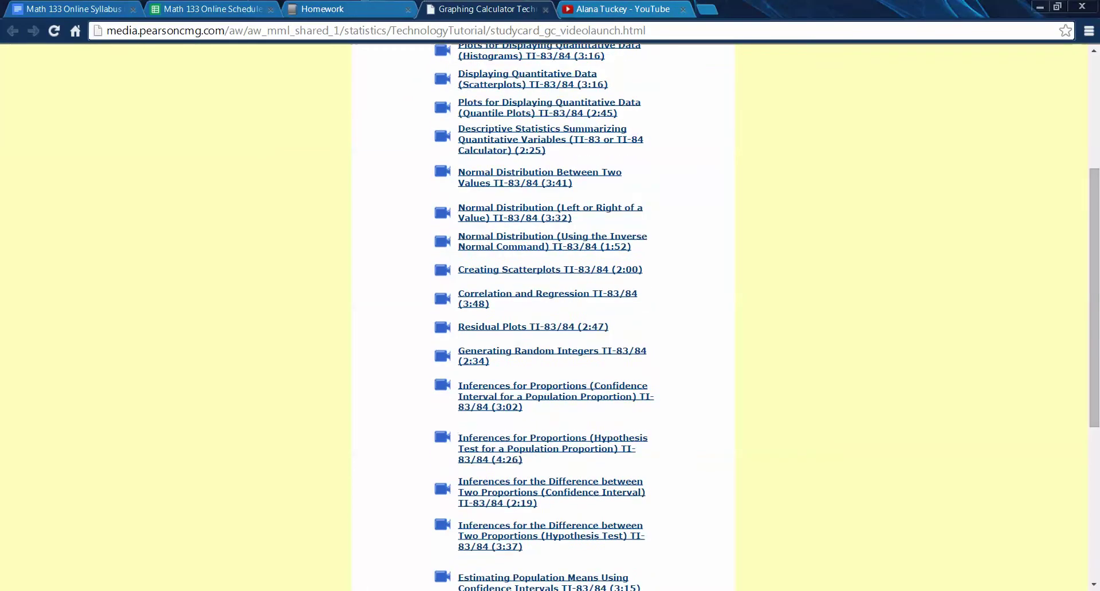
- Switch to the instructor's YouTube channel, open the Ti-84 Tutorials - Math 133 - FA14 playlist and look through its videos
key("ctrl+Tab")
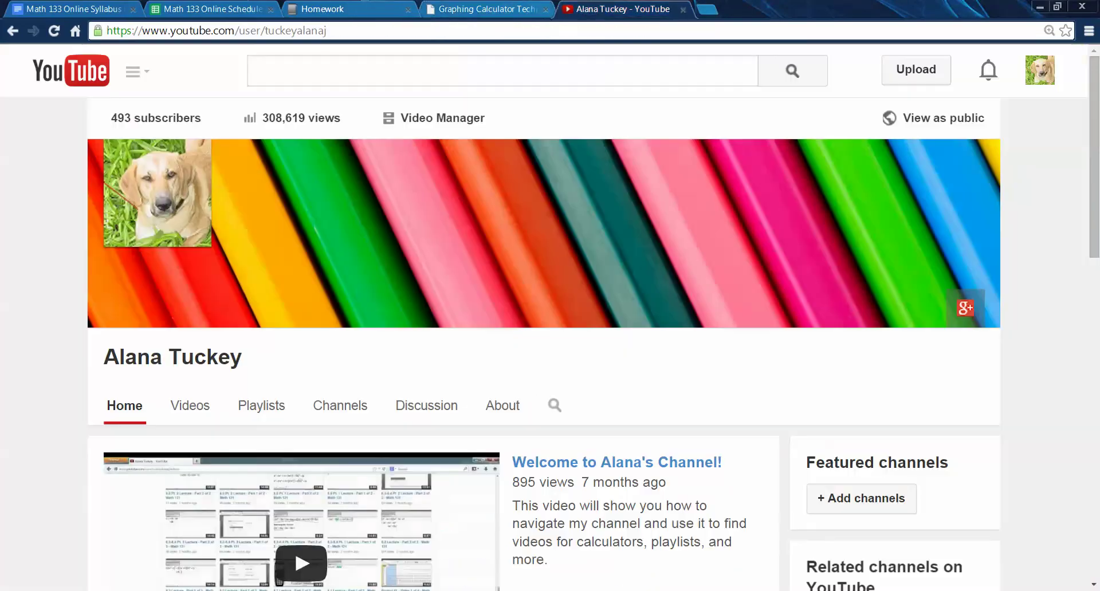
scroll(294, 549, "down", 8)
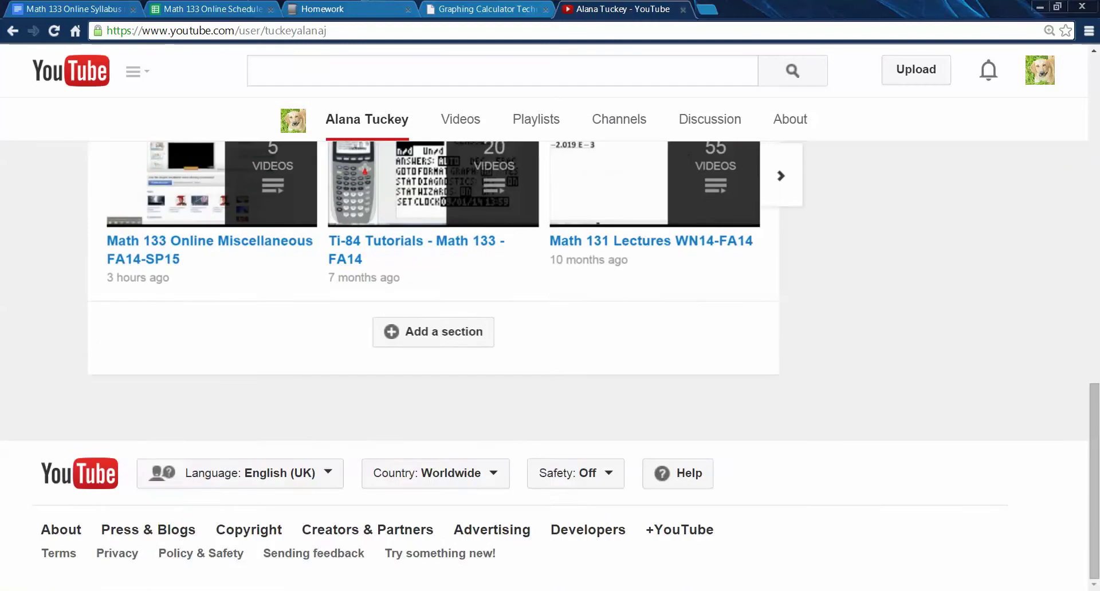
left_click(417, 288)
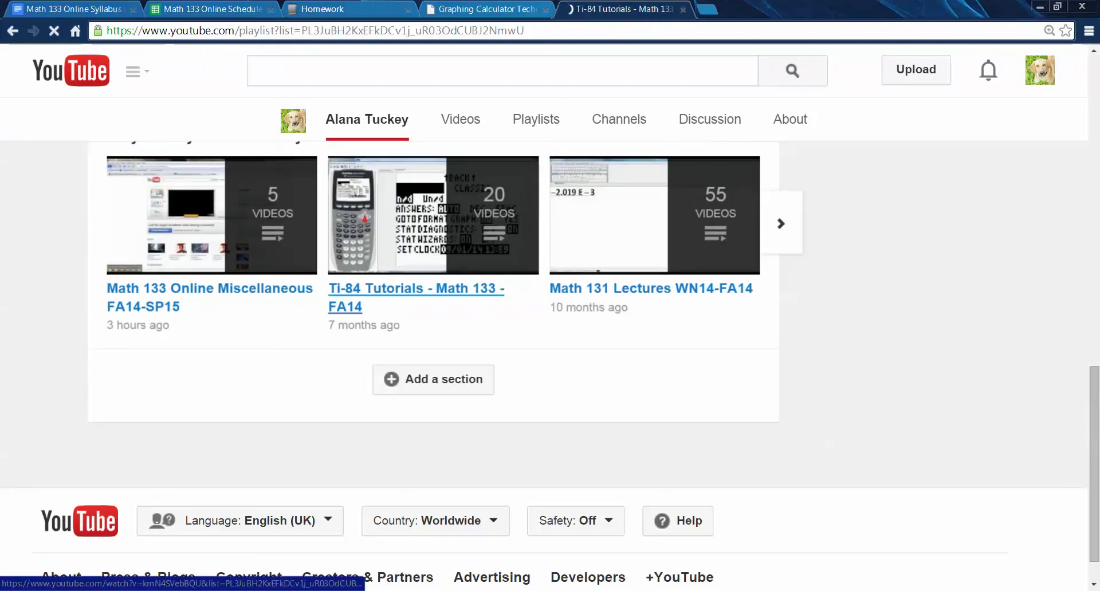
scroll(373, 193, "down", 9)
scroll(372, 252, "down", 3)
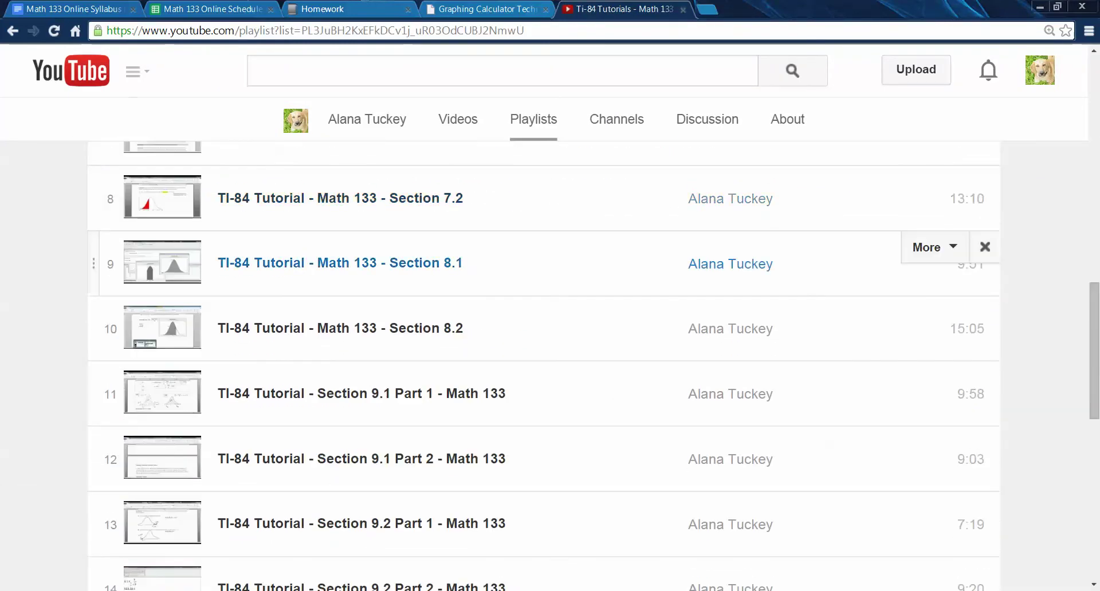
scroll(372, 252, "up", 8)
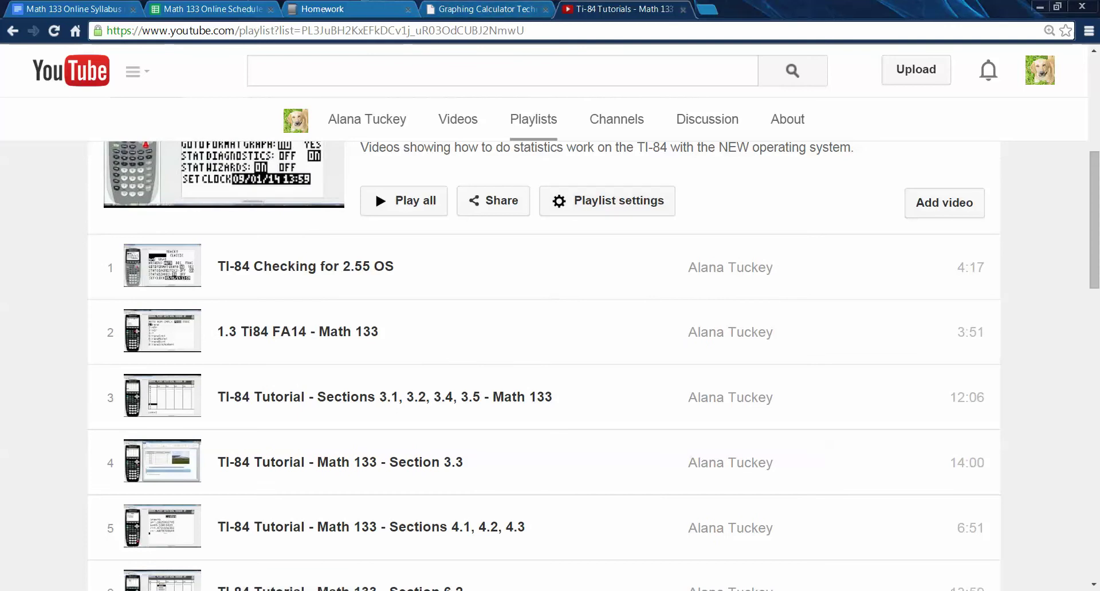
- Return to question 9 in the Do Homework window, view the Ask My Instructor form's message box without sending, and minimize the open homework windows
key("ctrl+3")
key("ctrl+4")
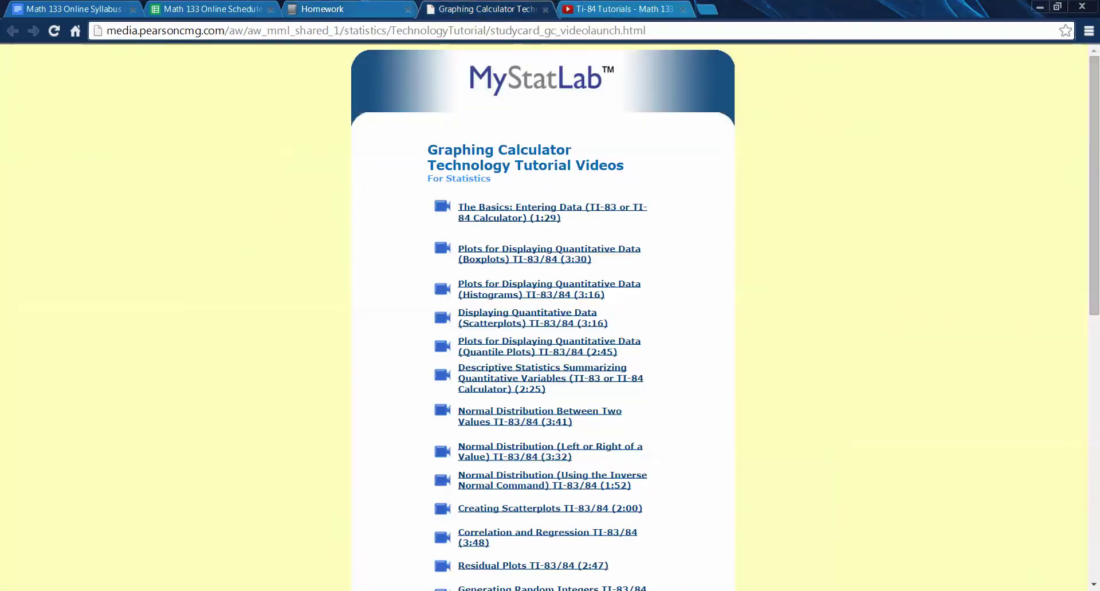
key("ctrl+3")
left_click(402, 590)
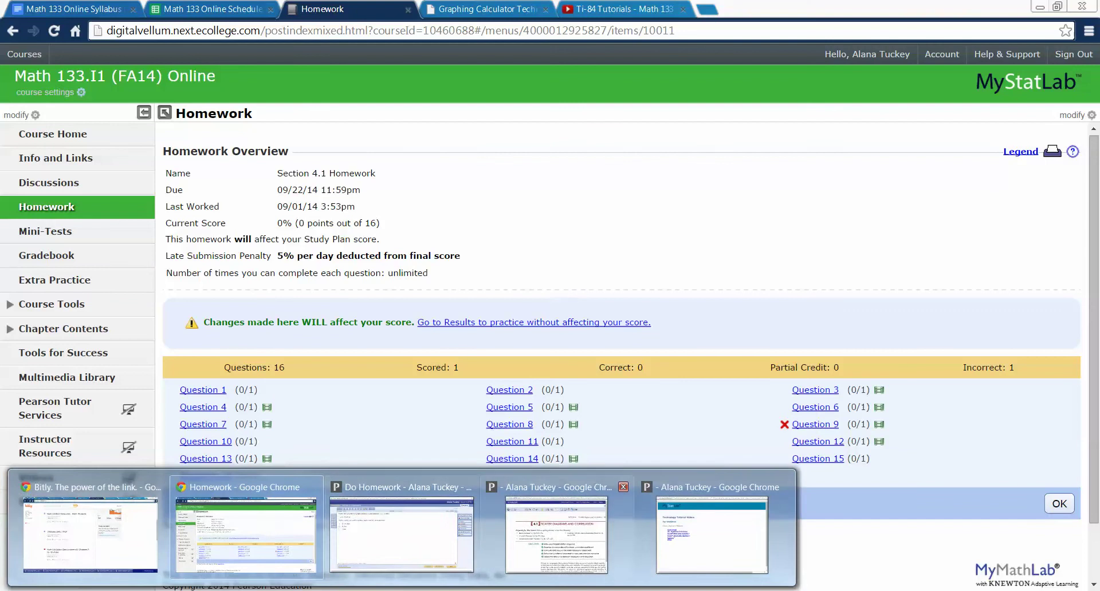
left_click(401, 533)
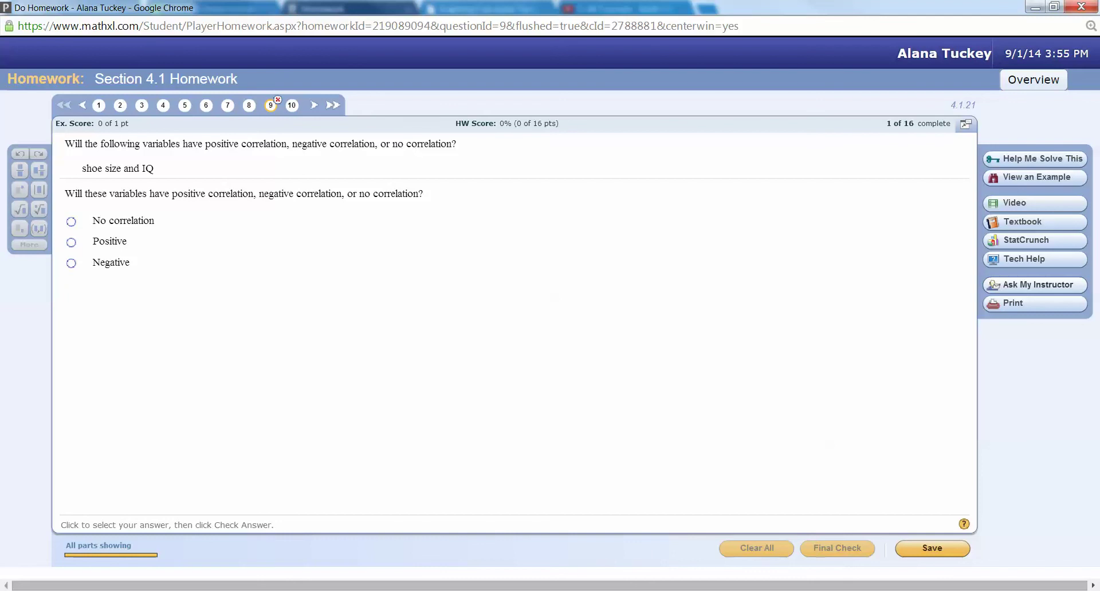
left_click(778, 126)
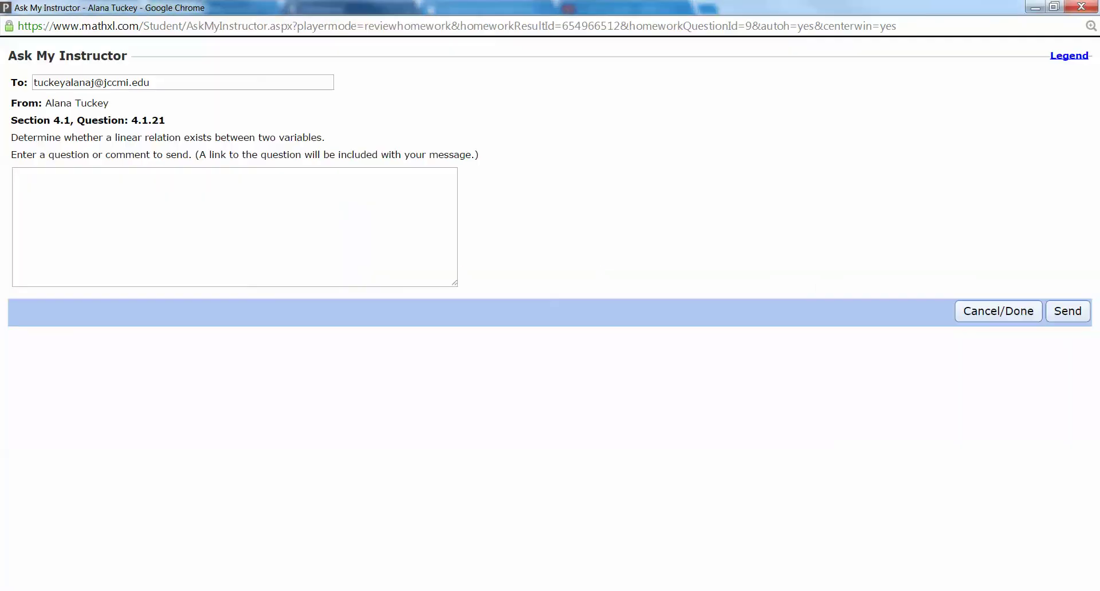
left_click(235, 226)
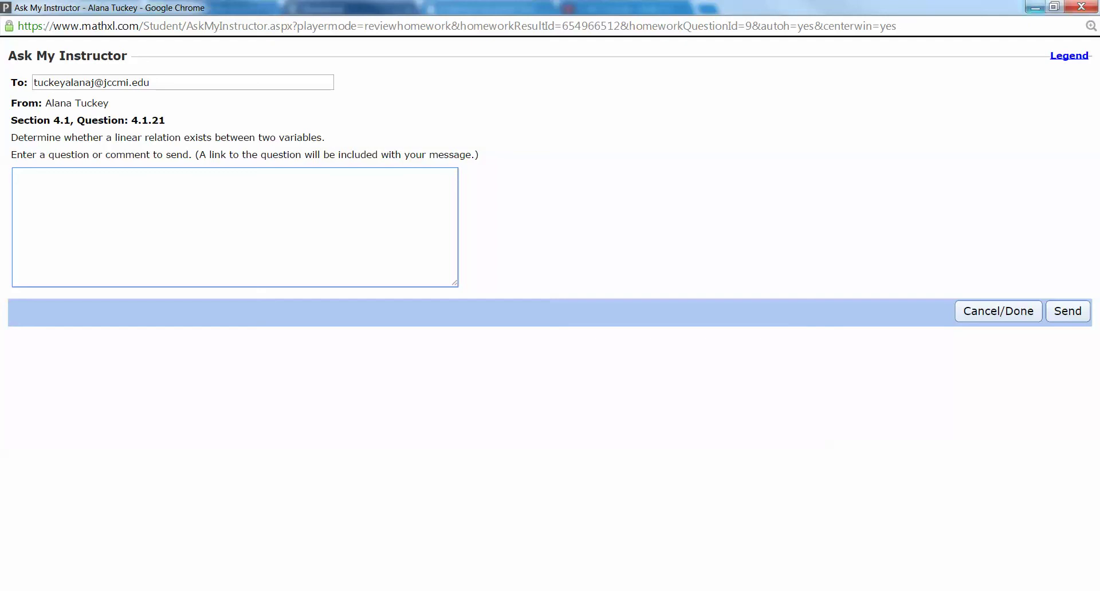
left_click(1036, 7)
left_click(1036, 7)
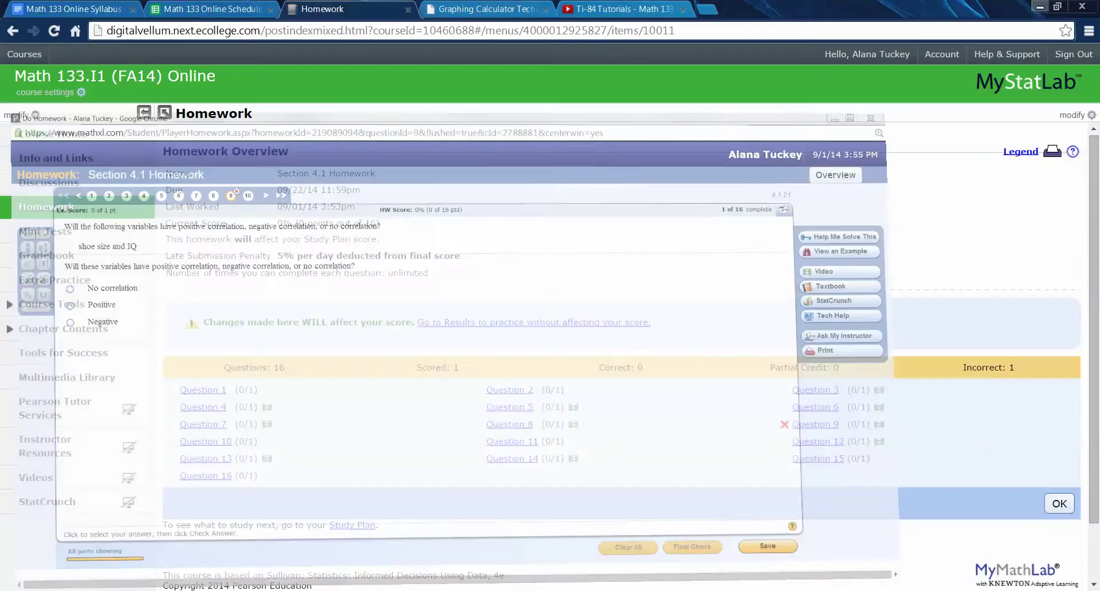
- Go back from the Ti-84 playlist to the instructor's channel, view its playlists, and return to the Graphing Calculator tutorial list
left_click(622, 9)
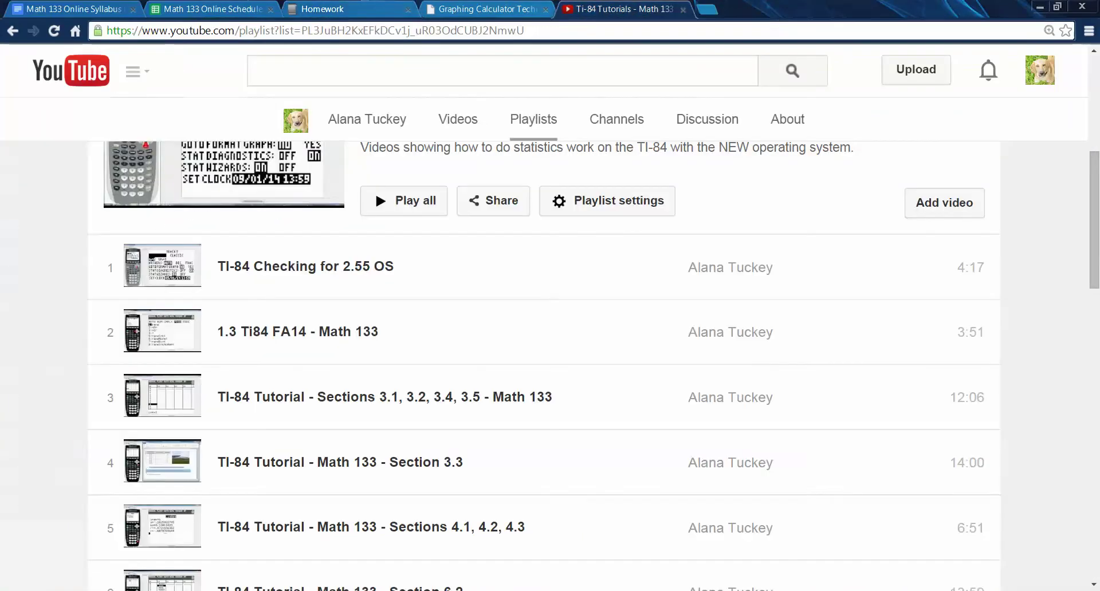
key("alt+Left")
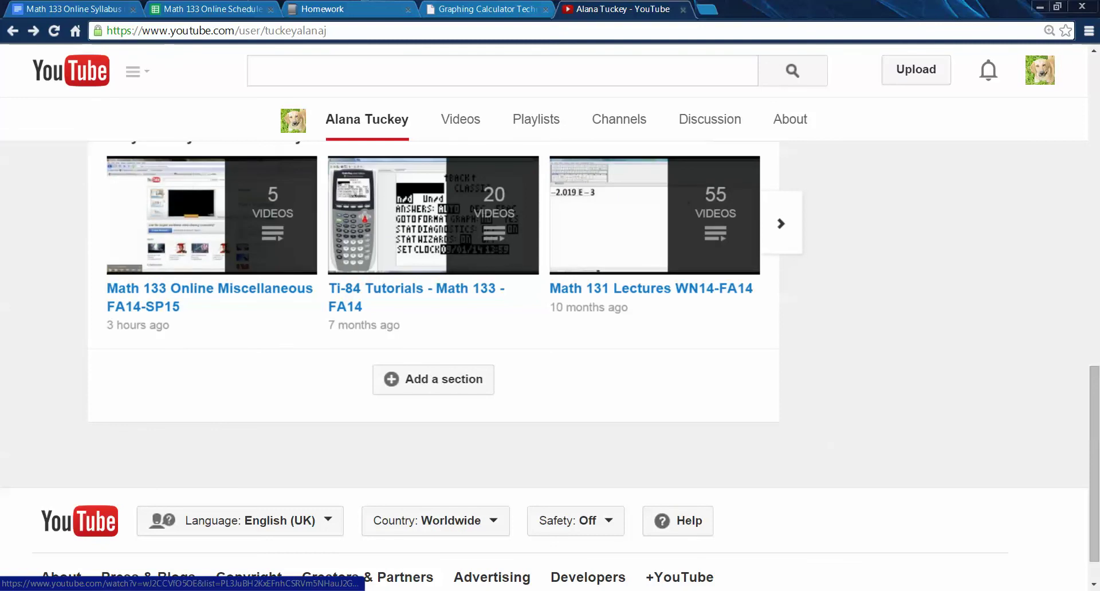
scroll(550, 344, "up", 2)
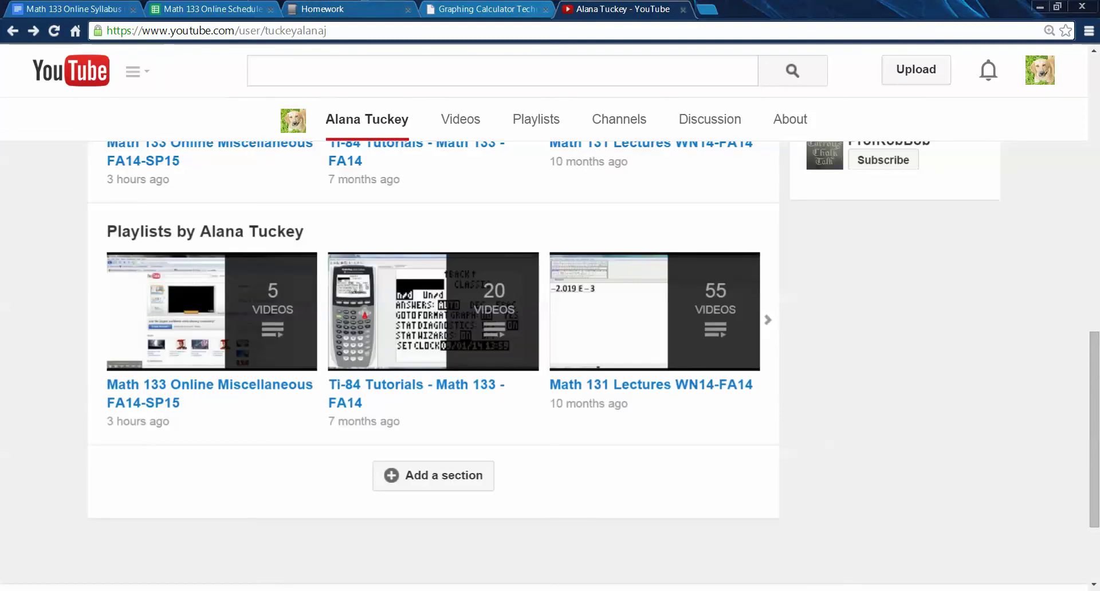
left_click(369, 9)
left_click(487, 10)
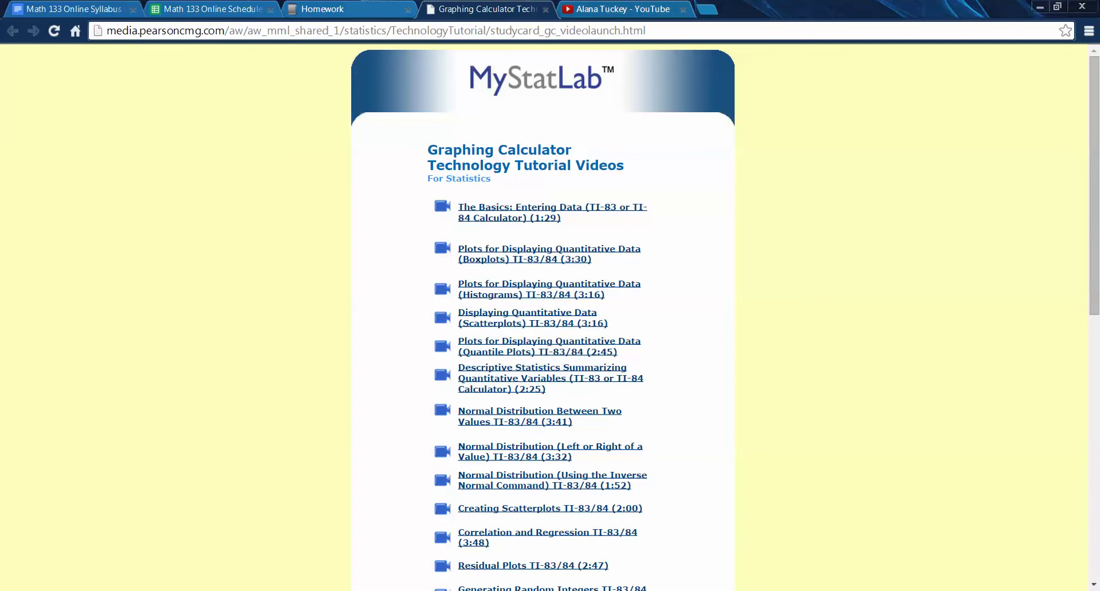
- Return to question 9 in the Do Homework window, view the print preview of the whole Section 4.1 Homework assignment, and cancel printing
left_click(623, 9)
mouse_move(478, 590)
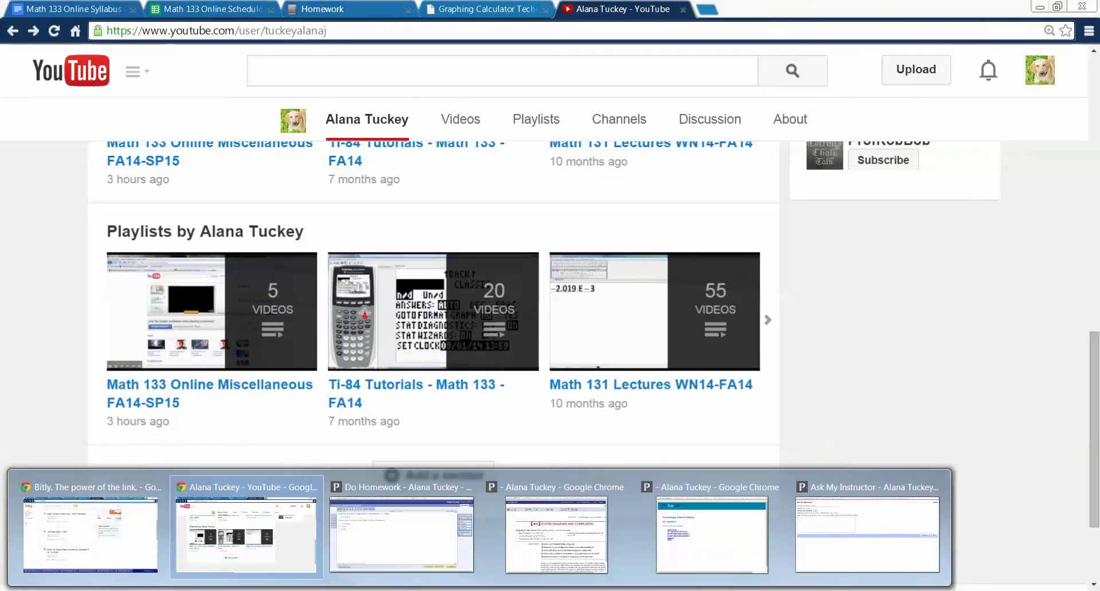
left_click(401, 527)
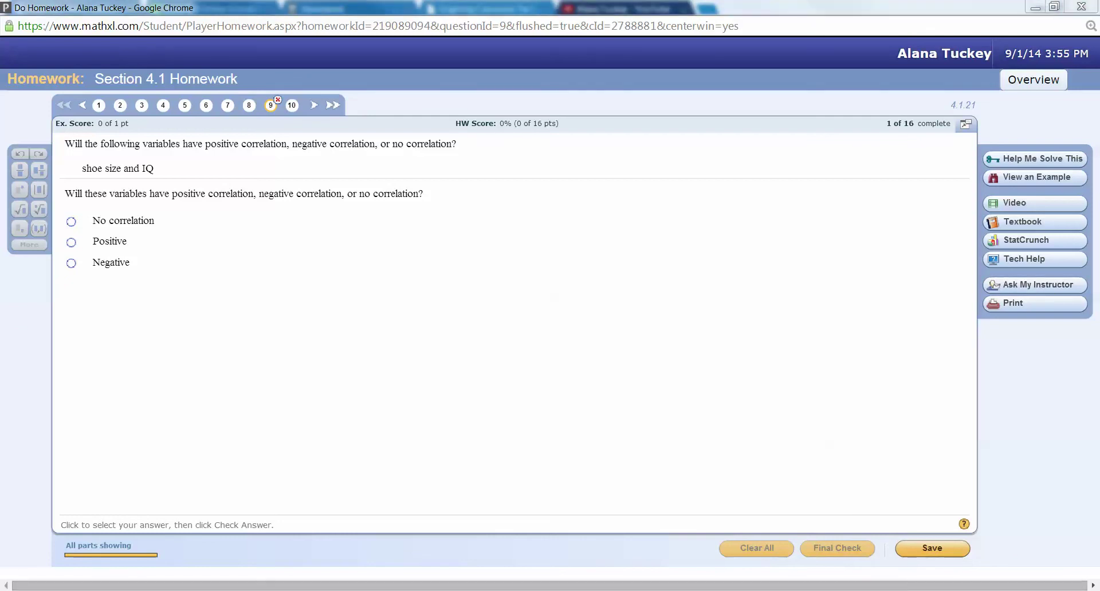
left_click(1035, 303)
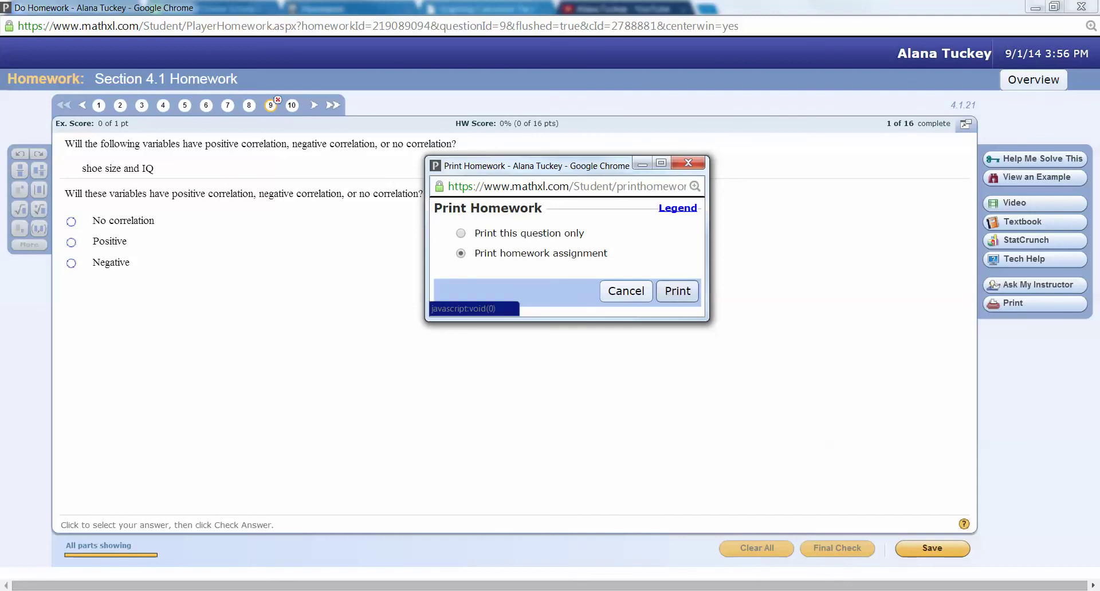
left_click(677, 291)
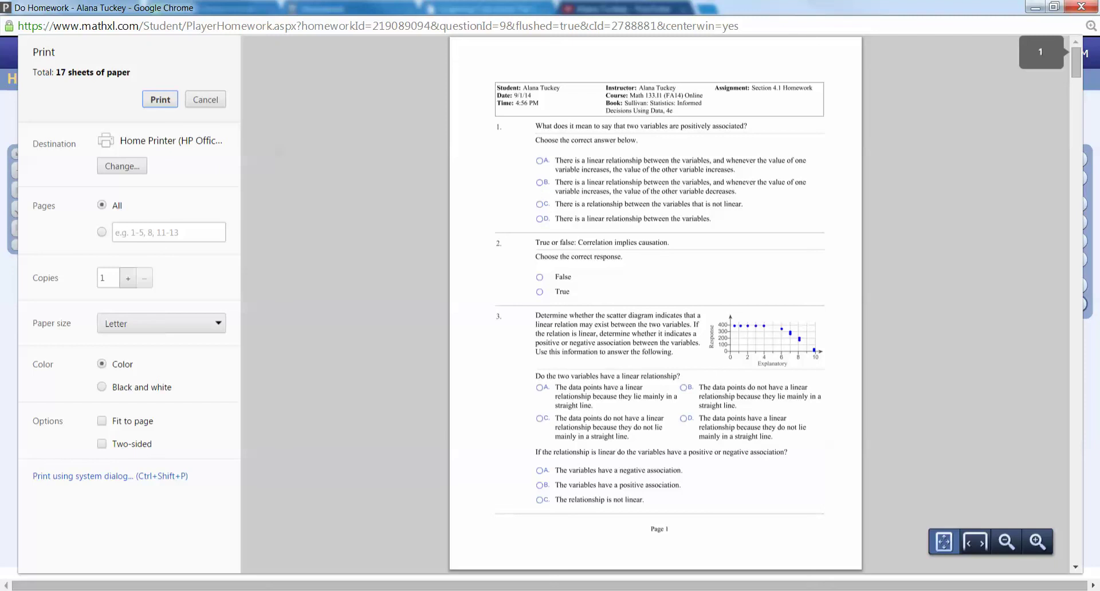
scroll(655, 304, "down", 3)
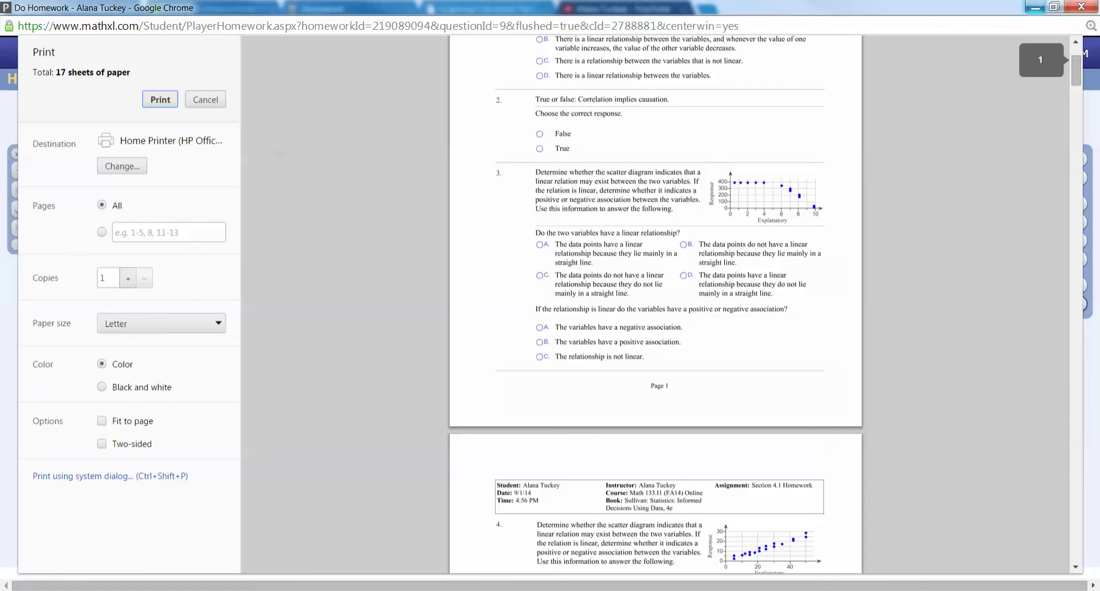
left_click(1035, 8)
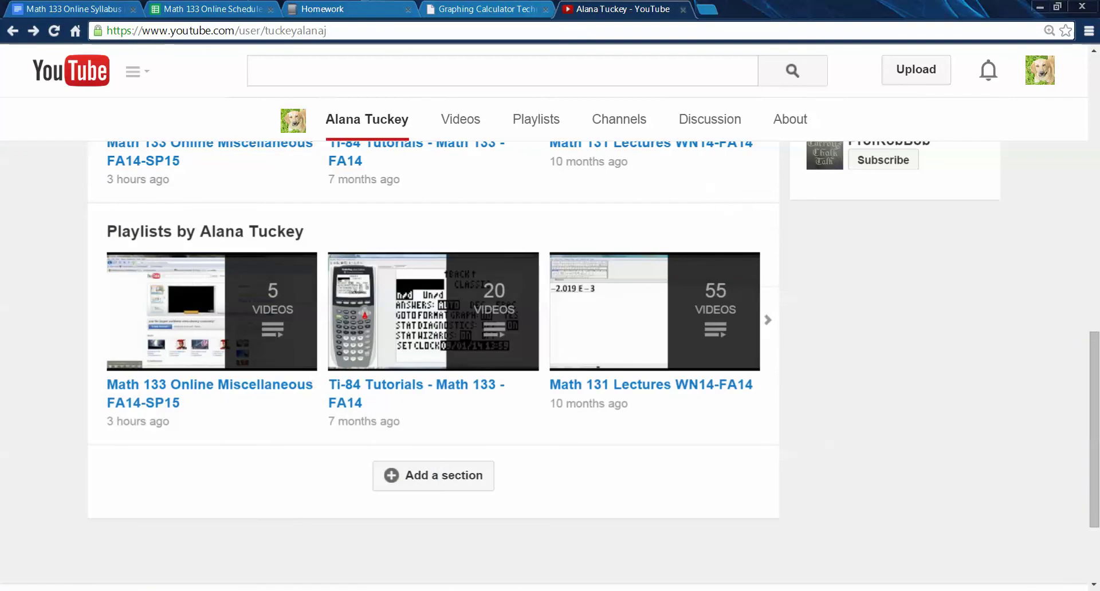
left_click(480, 590)
left_click(402, 536)
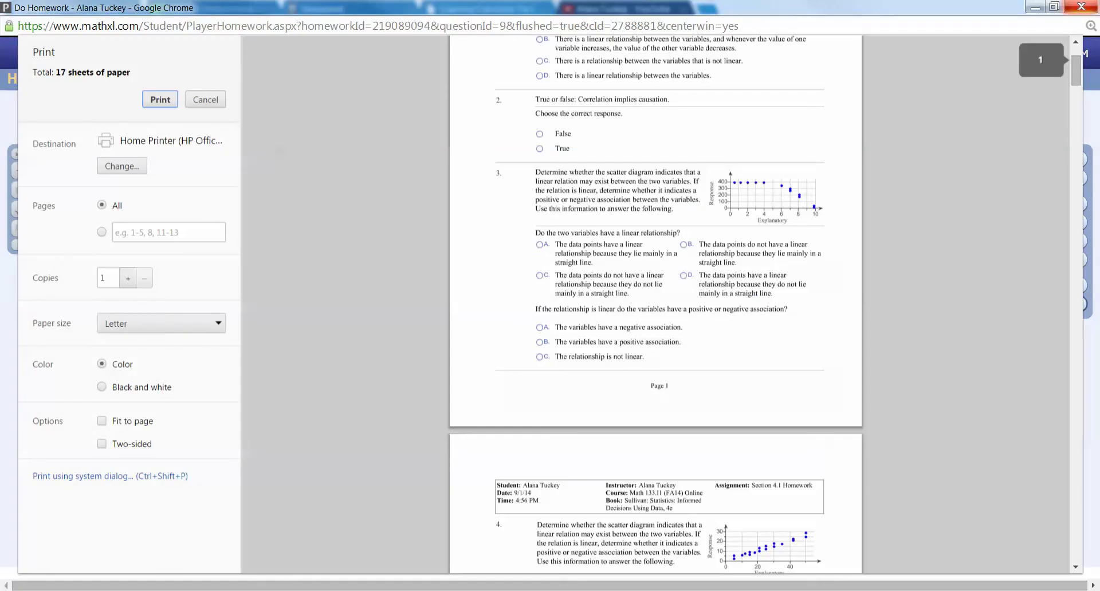
left_click(205, 99)
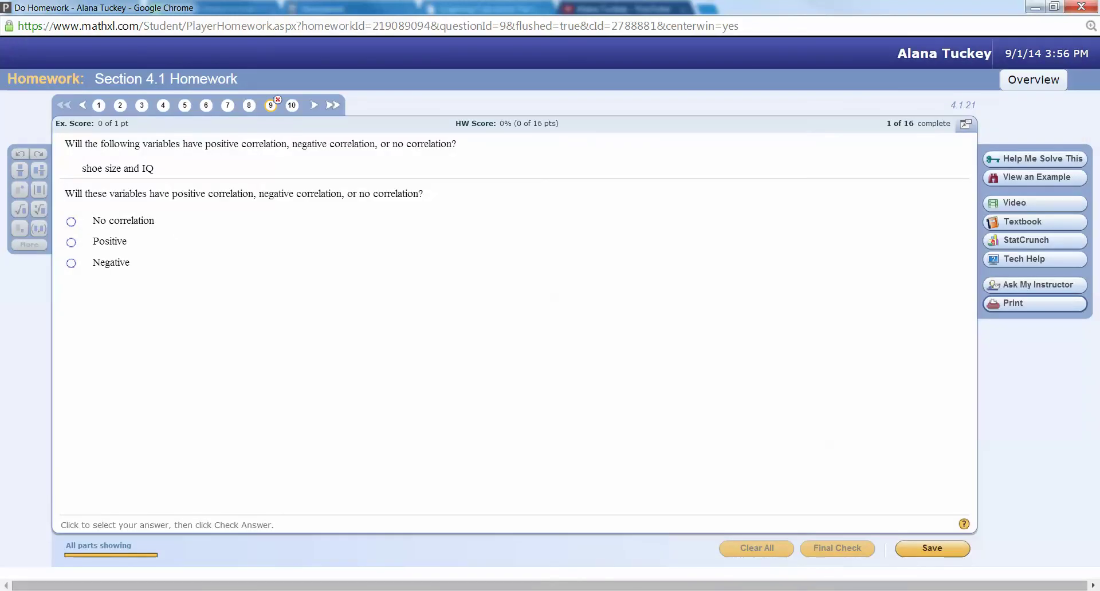
- Answer question 9 on shoe size and IQ with Positive, run the final check, and save the homework results
left_click(71, 242)
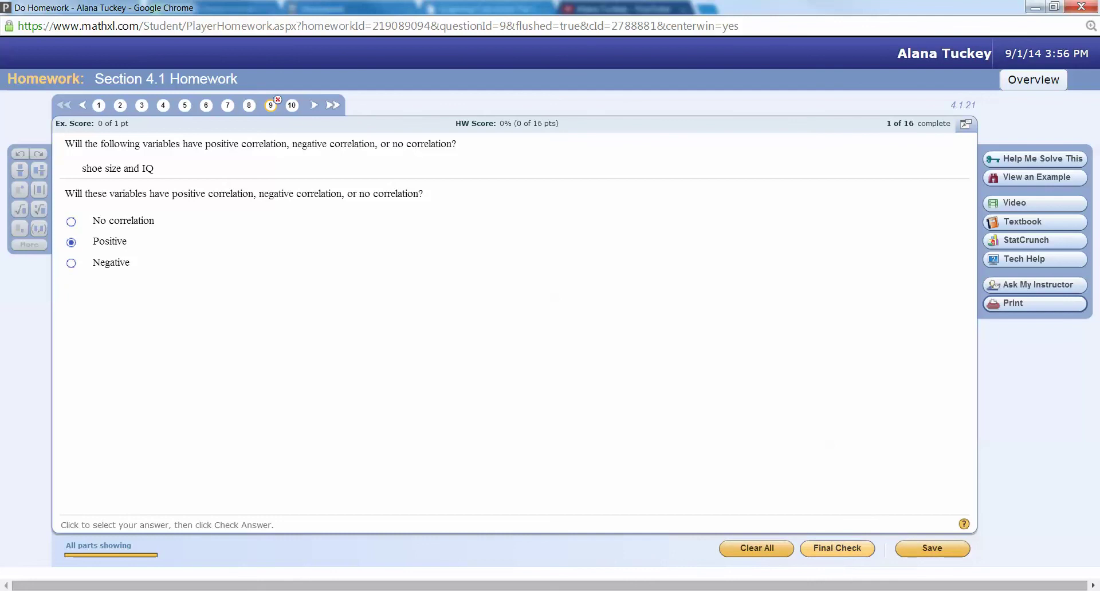
left_click(837, 548)
left_click(549, 417)
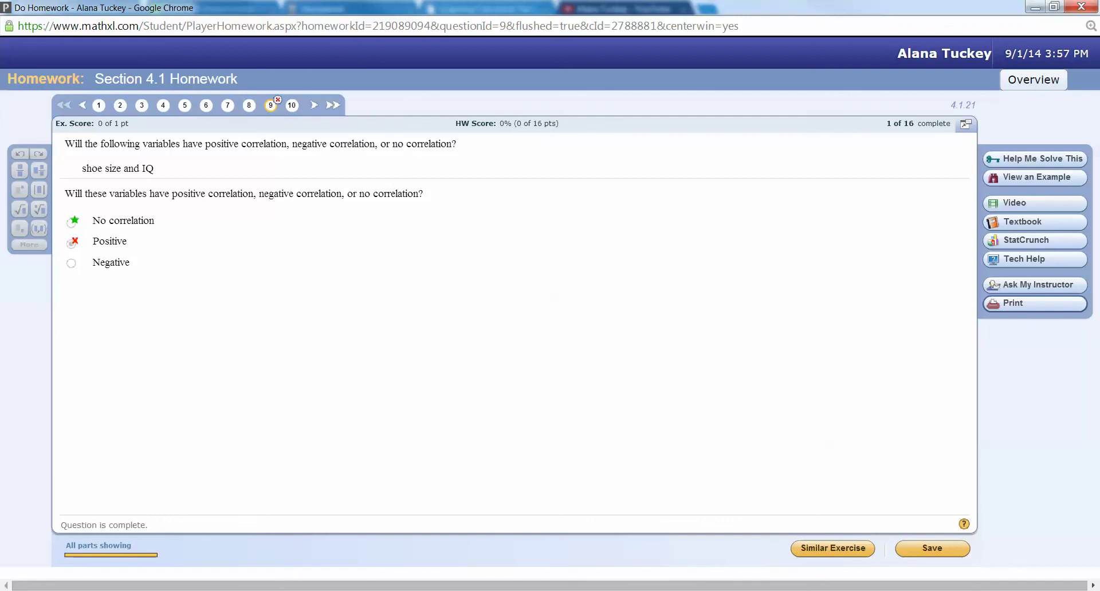
left_click(932, 548)
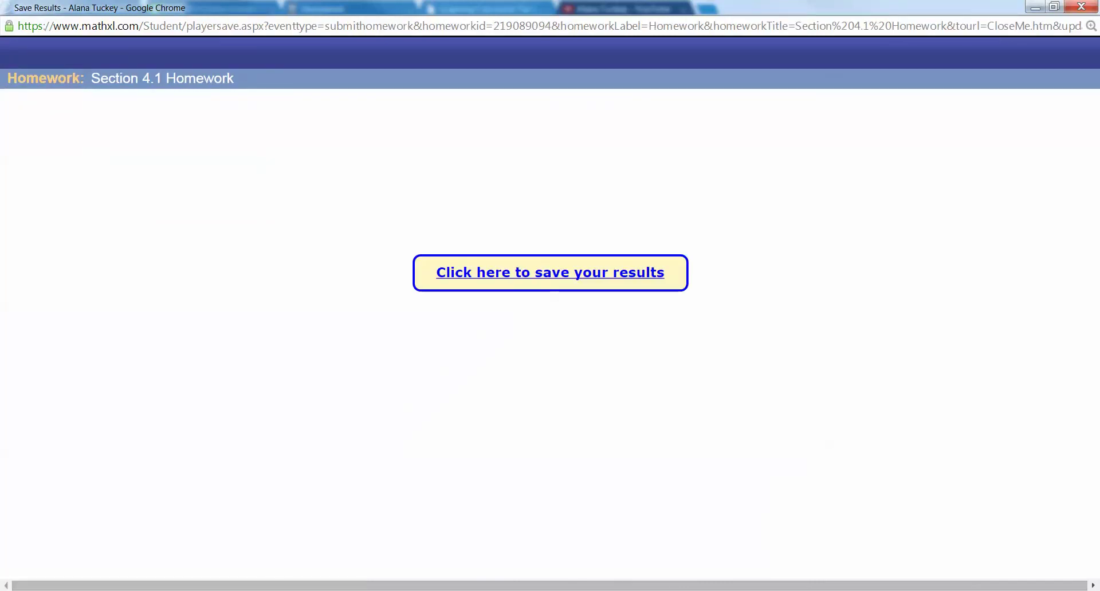
left_click(550, 273)
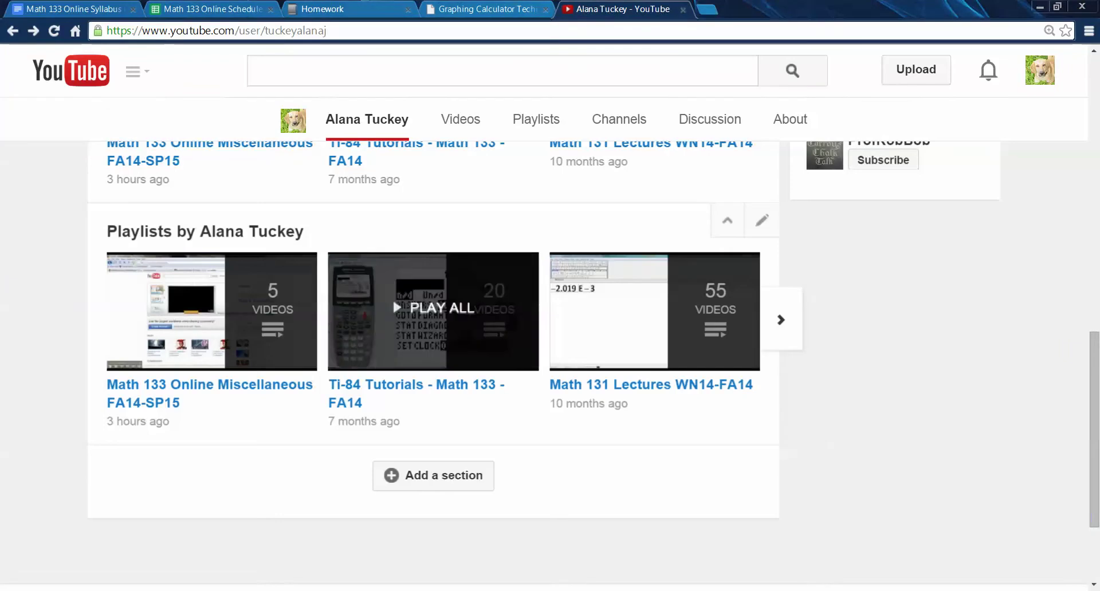
- Reopen question 9, load a similar exercise for it, view question 10, and return to question 9
scroll(487, 321, "up", 1)
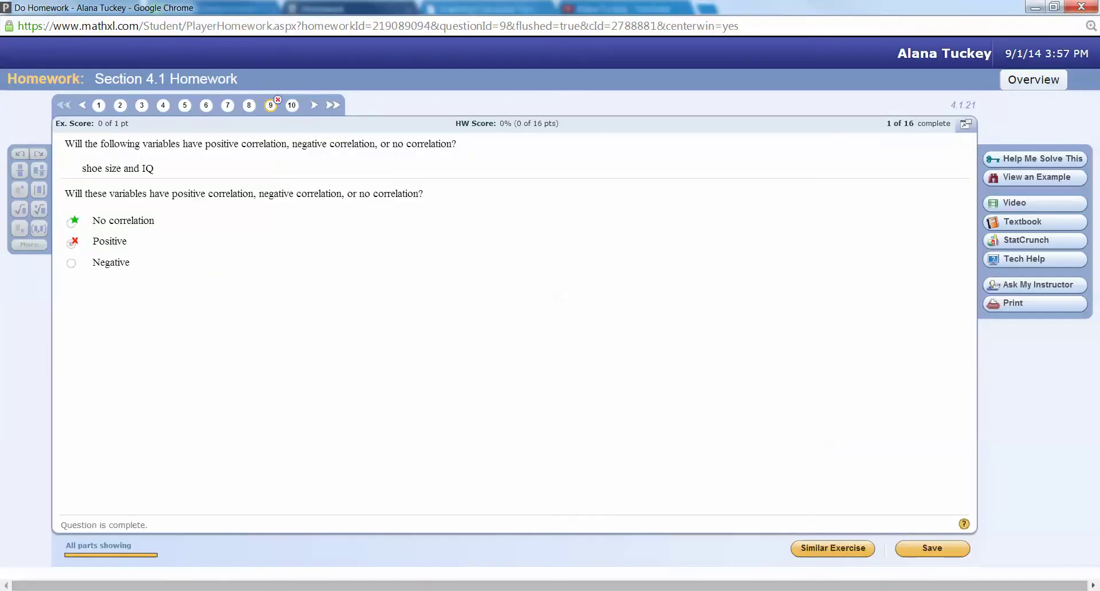
left_click(833, 549)
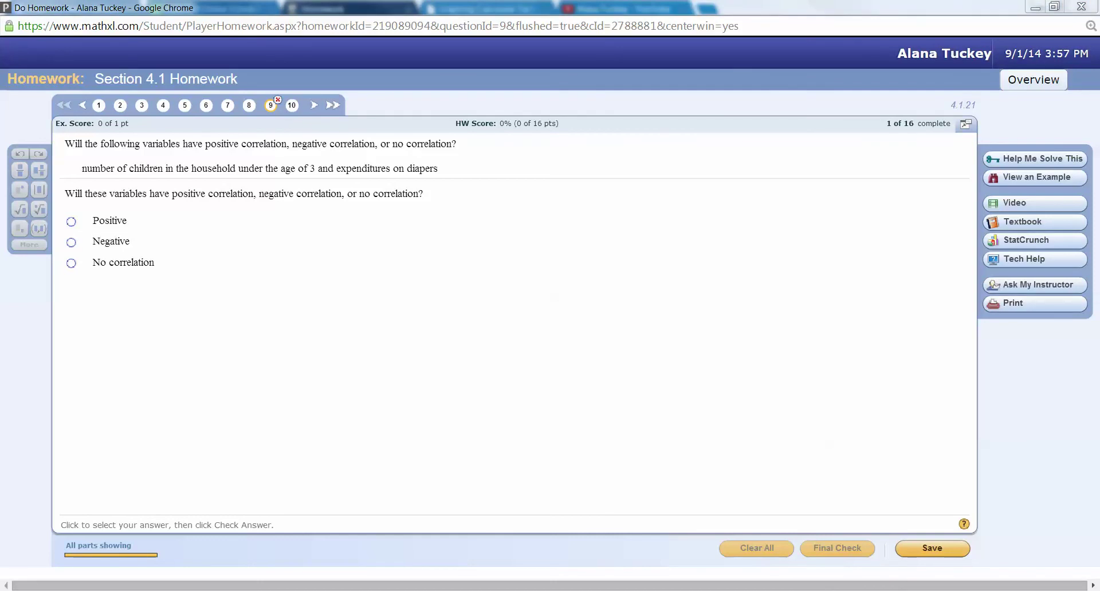
left_click(120, 105)
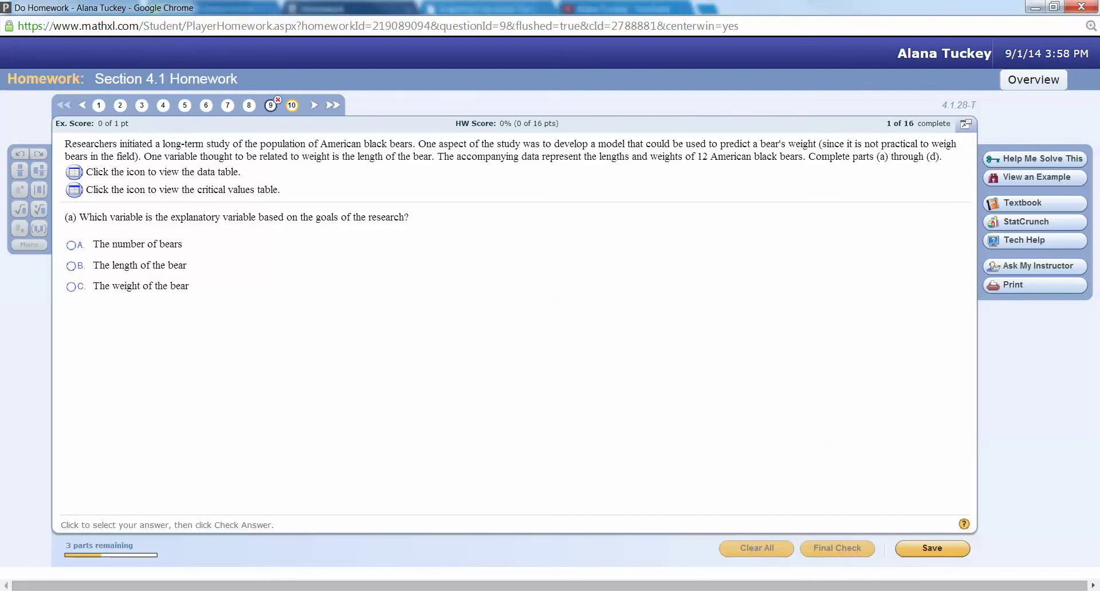
left_click(270, 105)
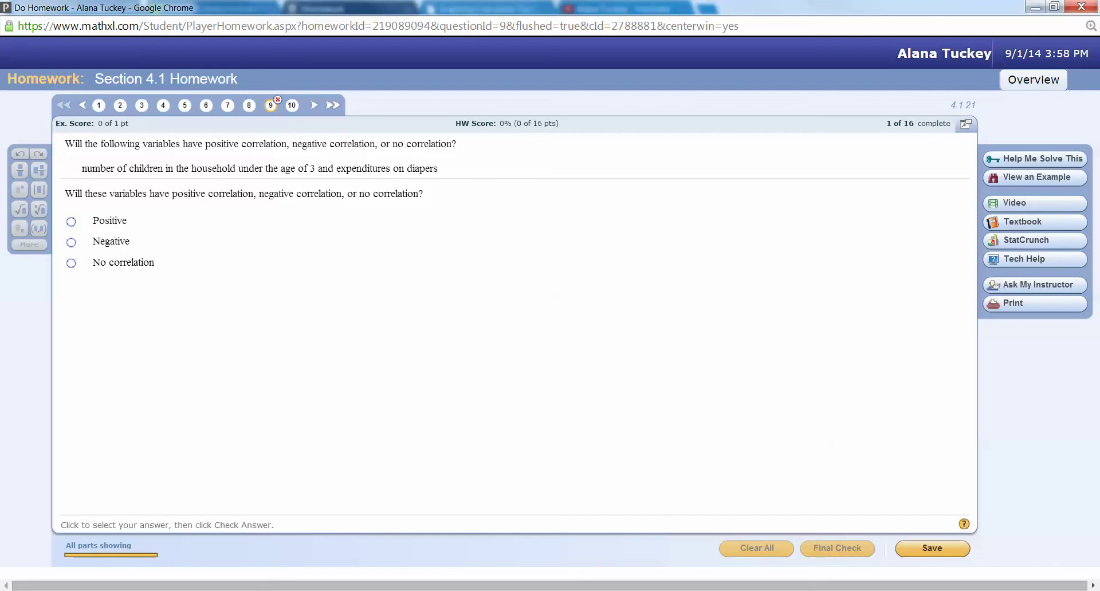
- Leave the homework question for the main browser window and look over the instructor's YouTube channel and its playlists
left_click(229, 590)
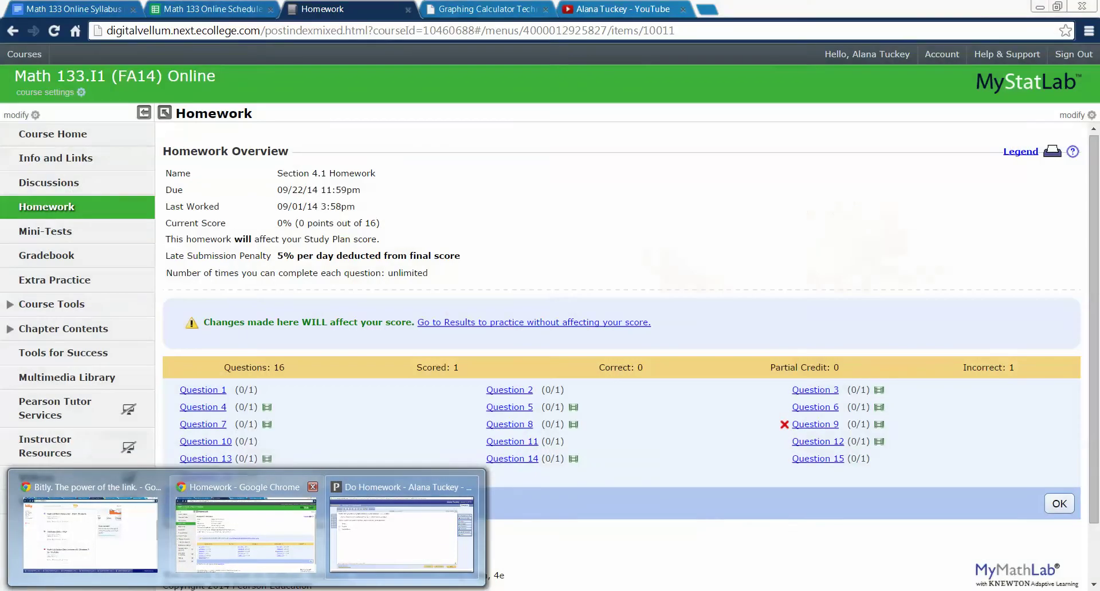
left_click(246, 533)
left_click(624, 8)
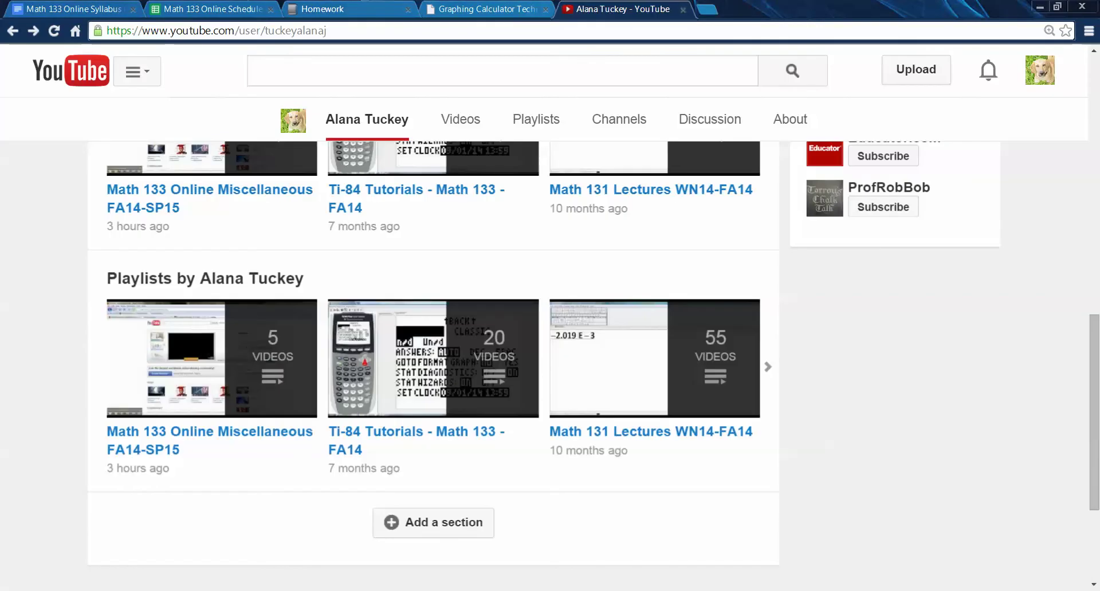
scroll(294, 549, "up", 12)
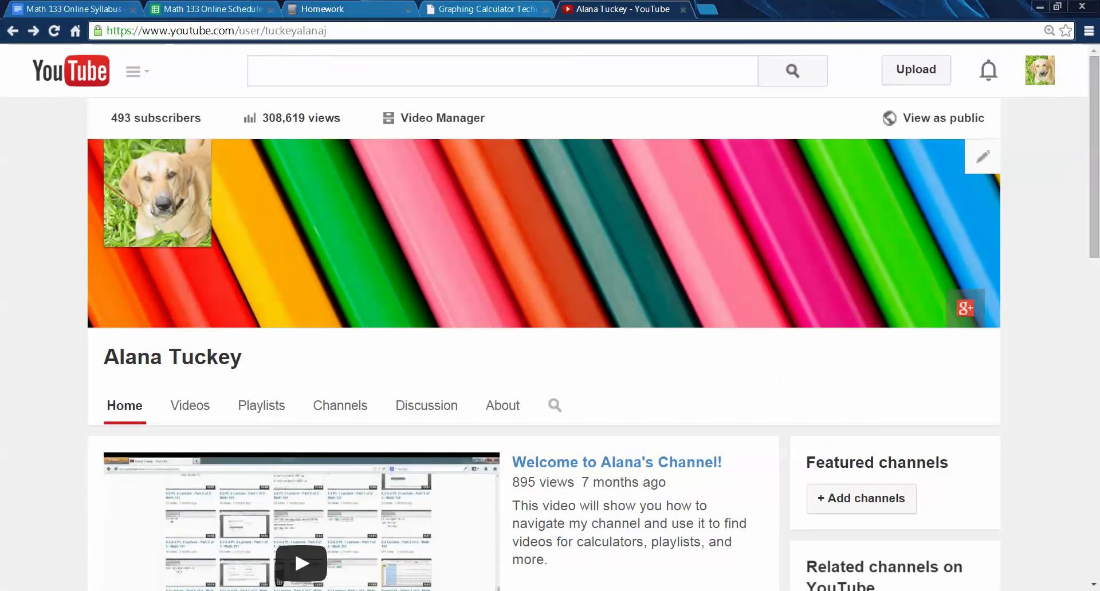
scroll(294, 549, "down", 10)
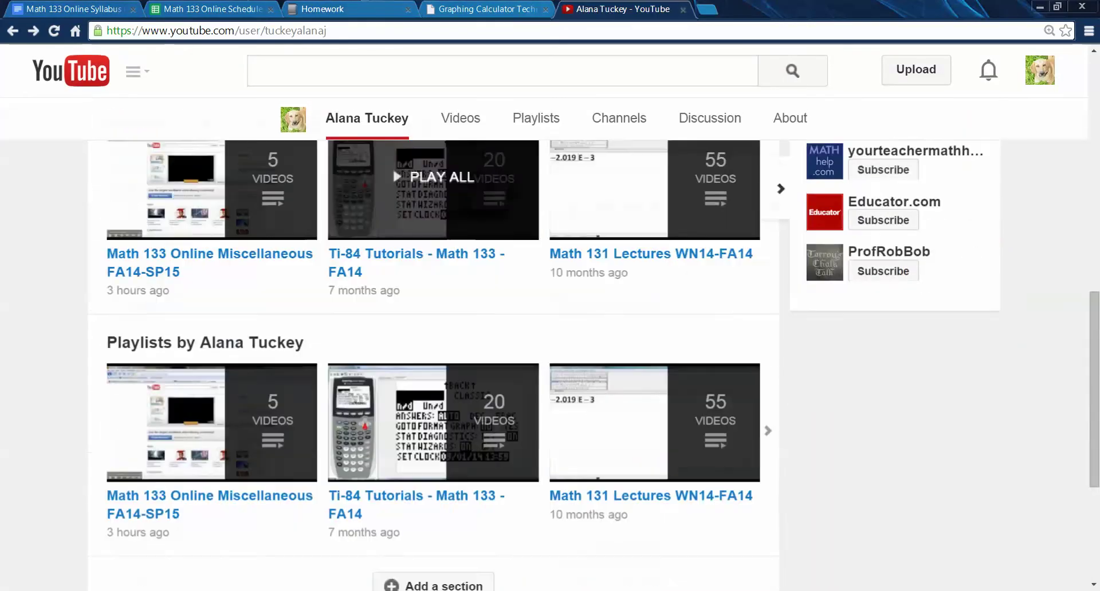
scroll(294, 343, "up", 2)
scroll(294, 344, "down", 1)
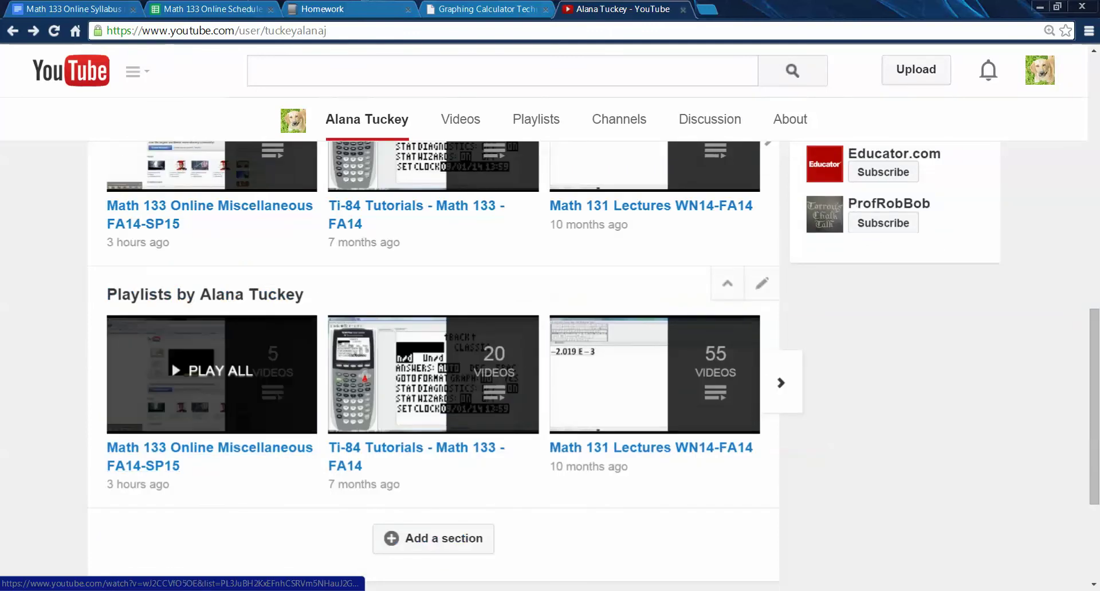
scroll(209, 356, "up", 2)
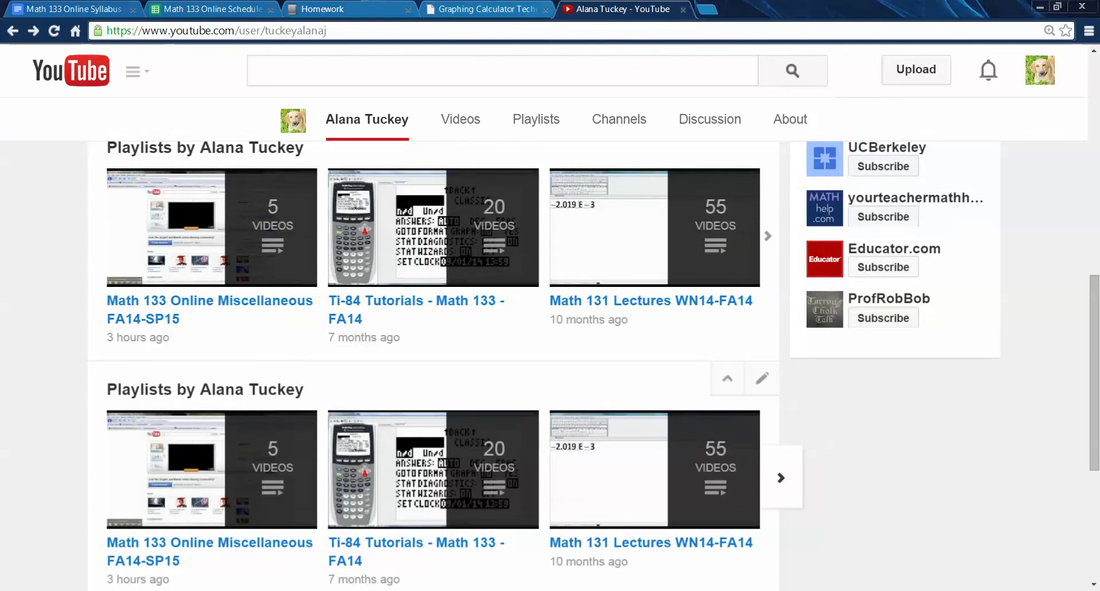
scroll(210, 458, "down", 1)
scroll(433, 367, "up", 2)
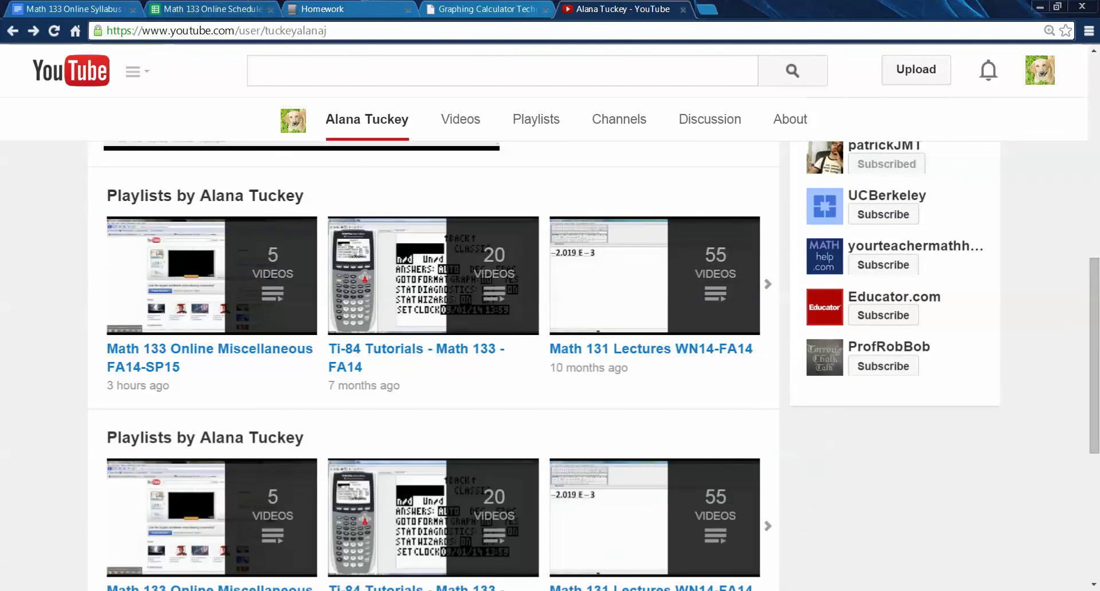
- Return to the Do Homework window, save and close the assignment, and go from the Homework Overview back to the homework list
left_click(323, 9)
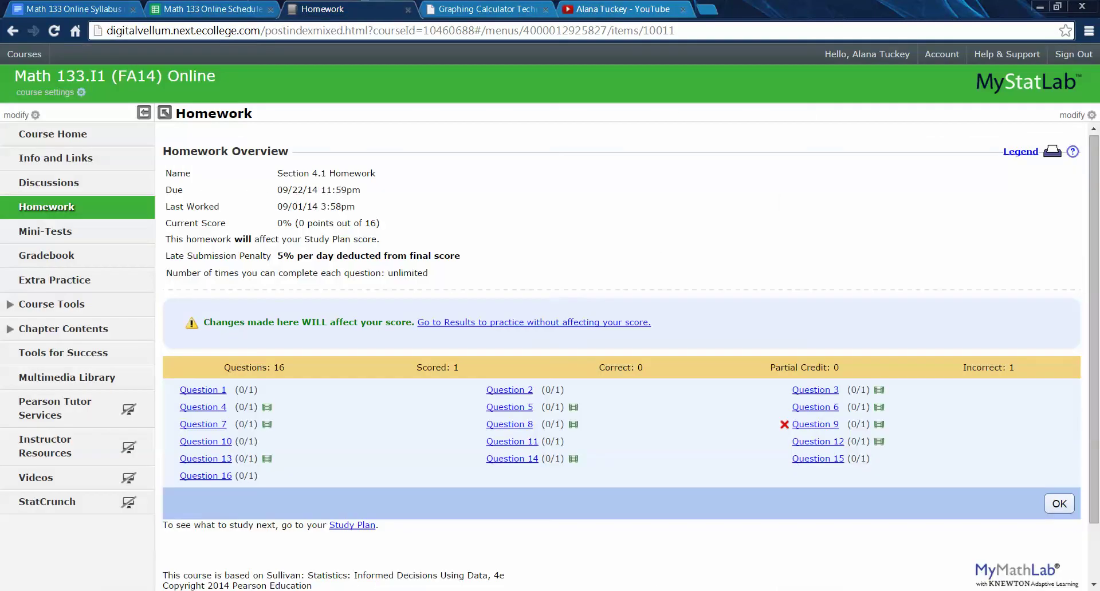
left_click(393, 527)
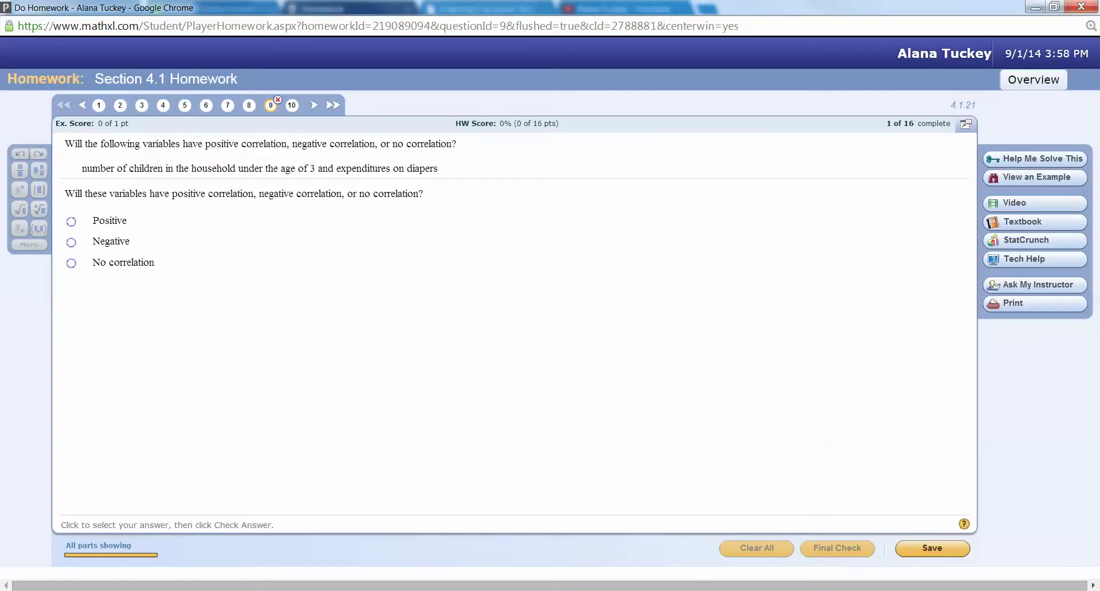
left_click(923, 549)
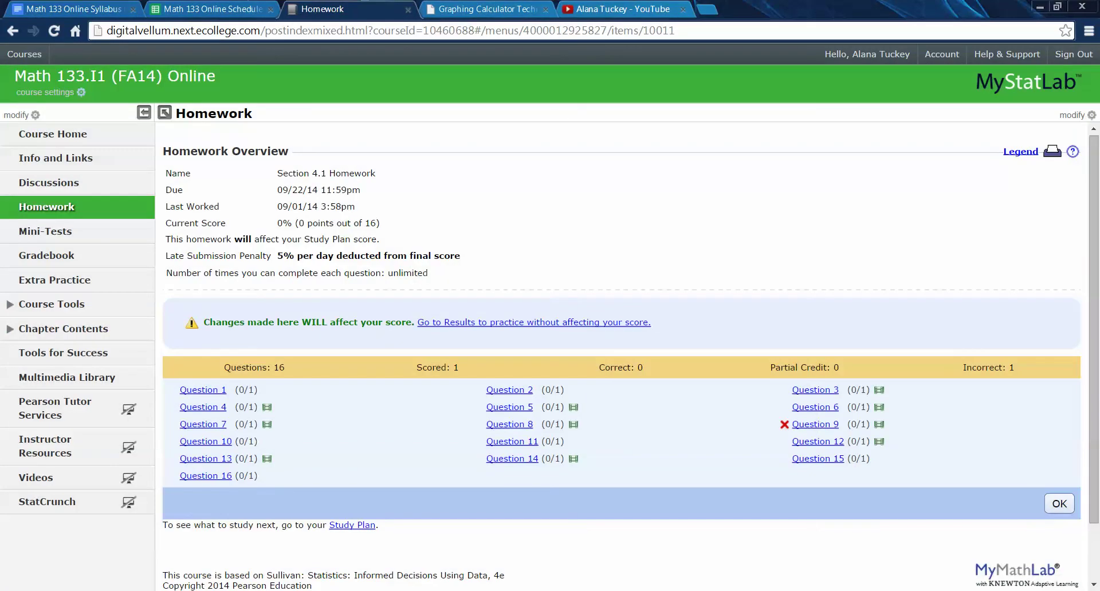
left_click(1059, 504)
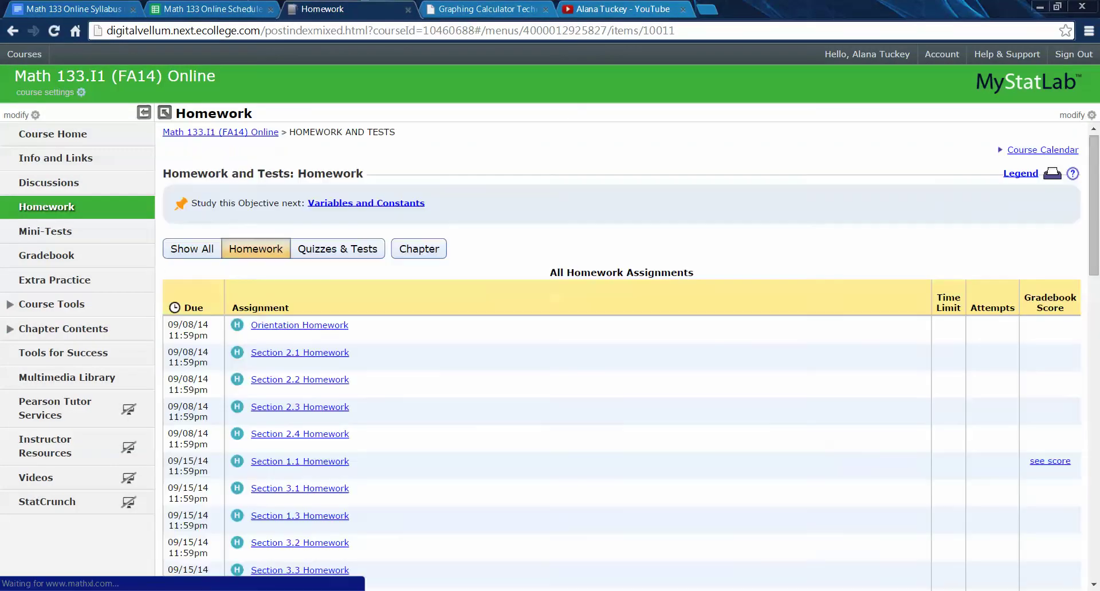
- Look through the All Homework Assignments list, checking the due dates and the Gradebook Score column
scroll(622, 355, "down", 10)
scroll(622, 355, "up", 6)
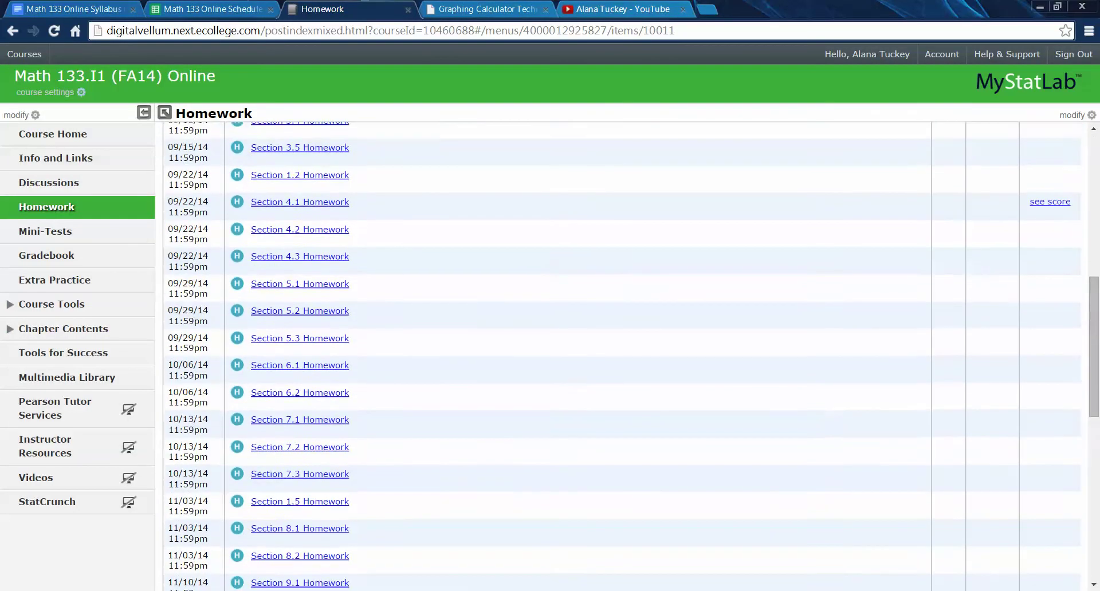
scroll(622, 355, "up", 4)
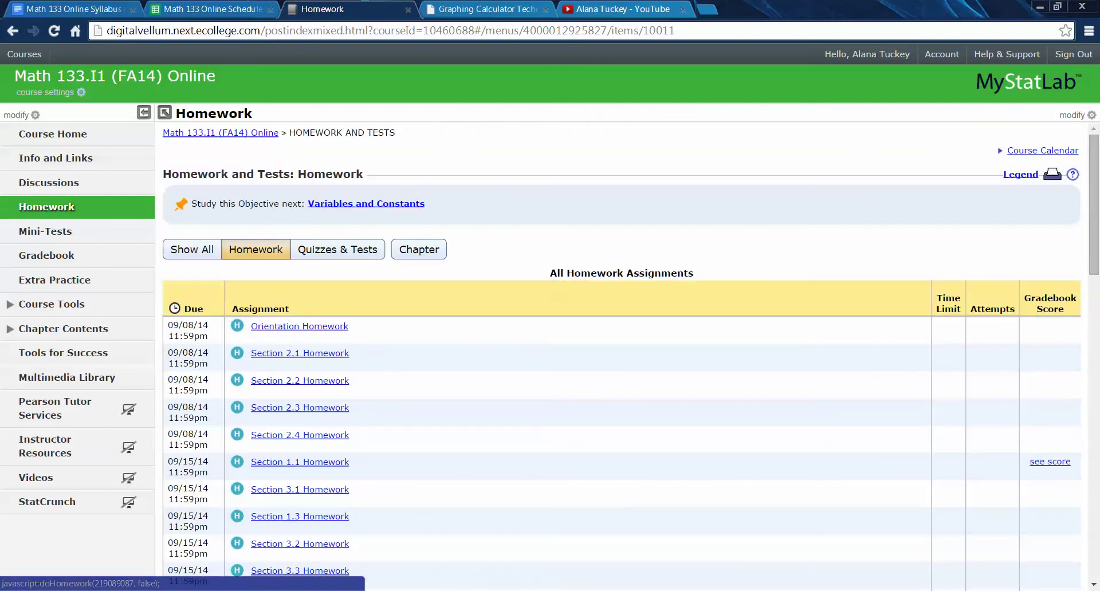
scroll(622, 355, "down", 3)
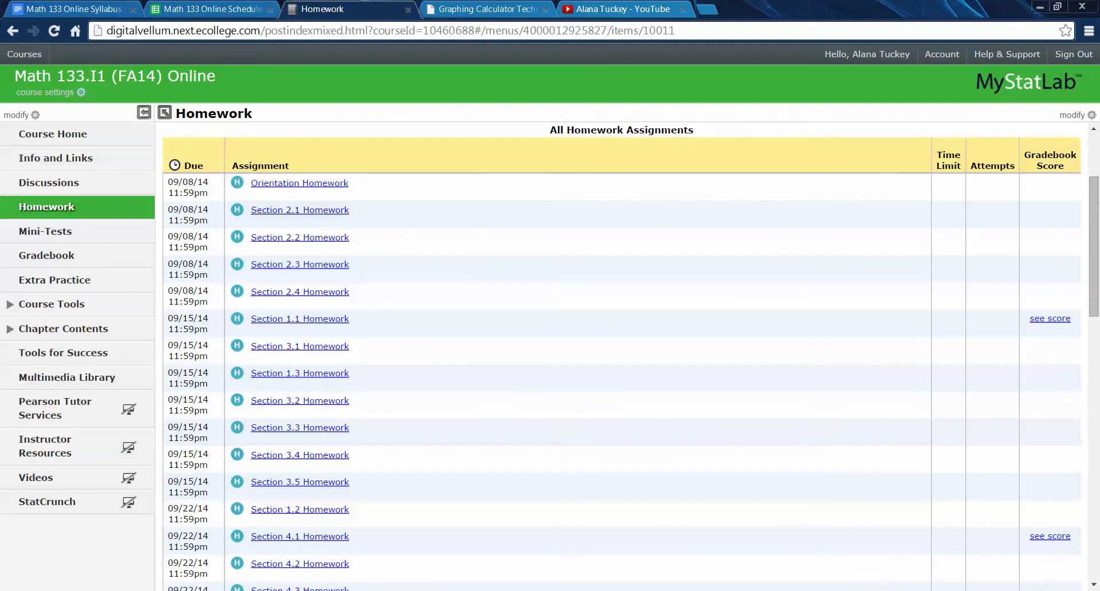
scroll(621, 355, "up", 2)
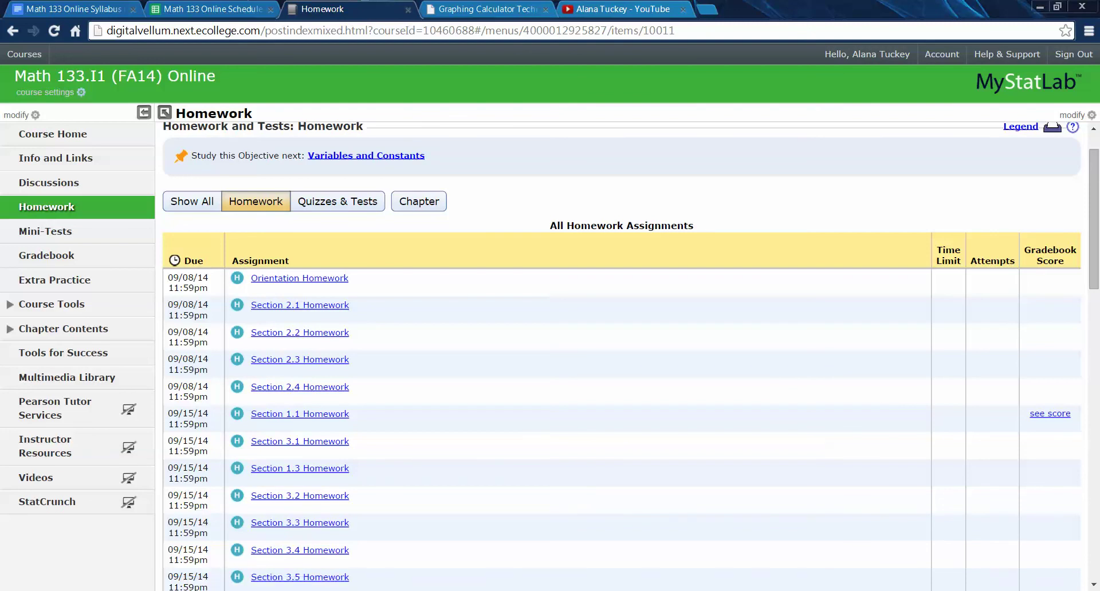
scroll(621, 365, "down", 1)
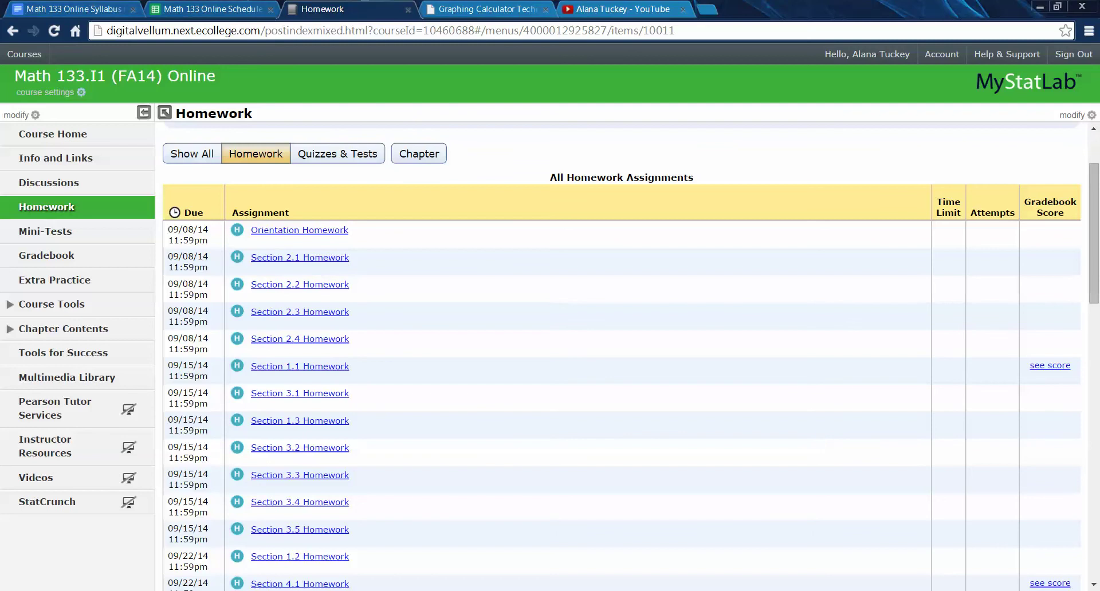
- Switch to the Math 133 Online Syllabus document and highlight the whole Online Chapter Mini-Tests section
key("ctrl+1")
mouse_move(253, 244)
left_mouse_down()
mouse_move(573, 328)
mouse_move(634, 448)
mouse_move(296, 397)
mouse_move(296, 260)
mouse_move(254, 244)
left_mouse_up()
left_click(629, 431)
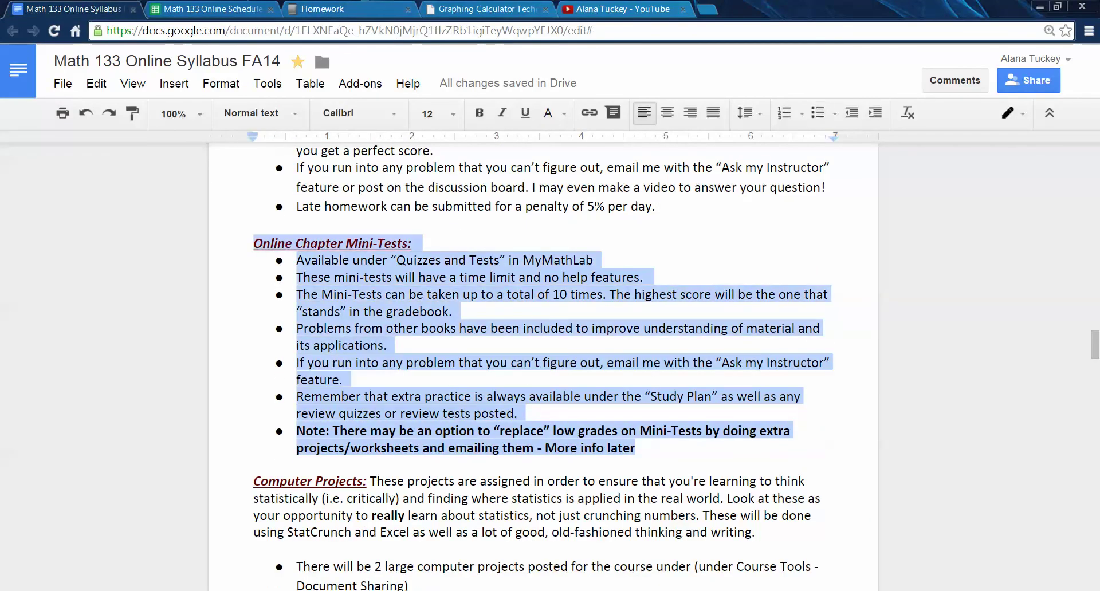